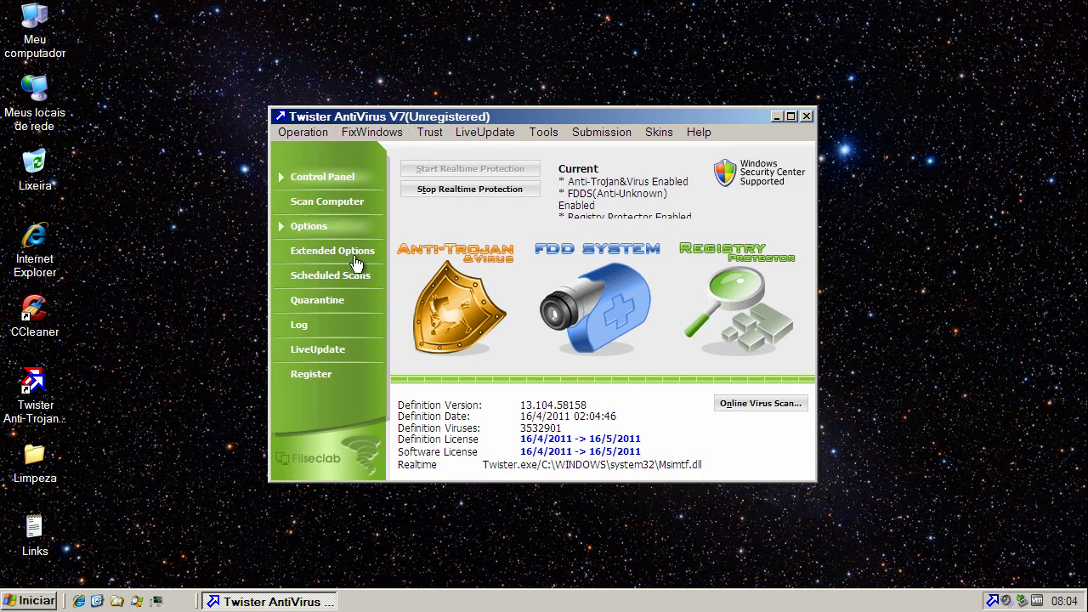
Step: Examine the antivirus options page and its list of option projects, keeping Default(Recommended), and return to the control panel
{"action": "left_click", "coordinate": [328, 229]}
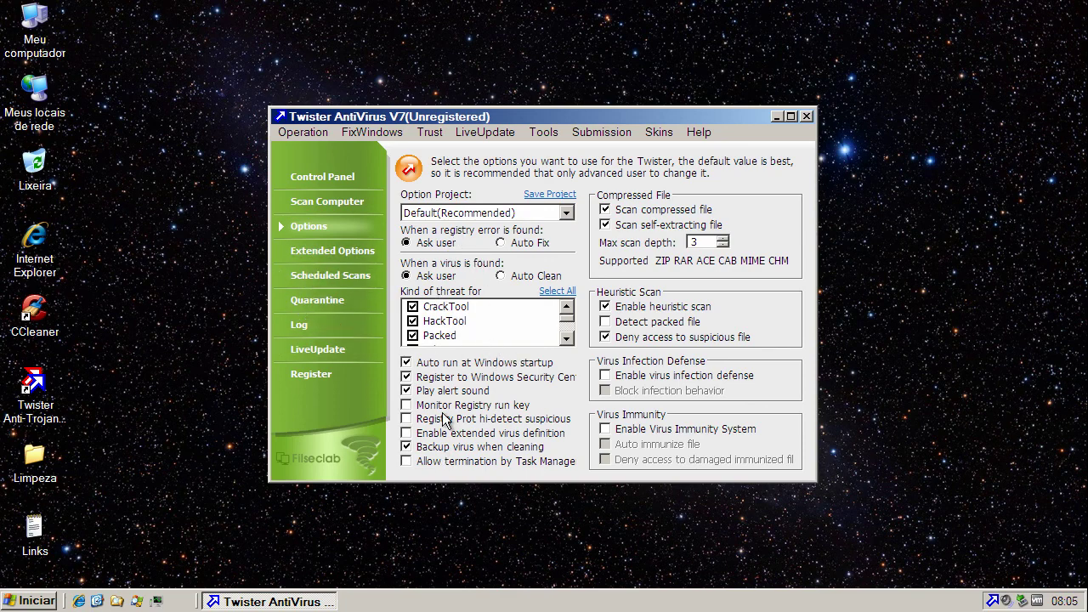
{"action": "left_click", "coordinate": [562, 213]}
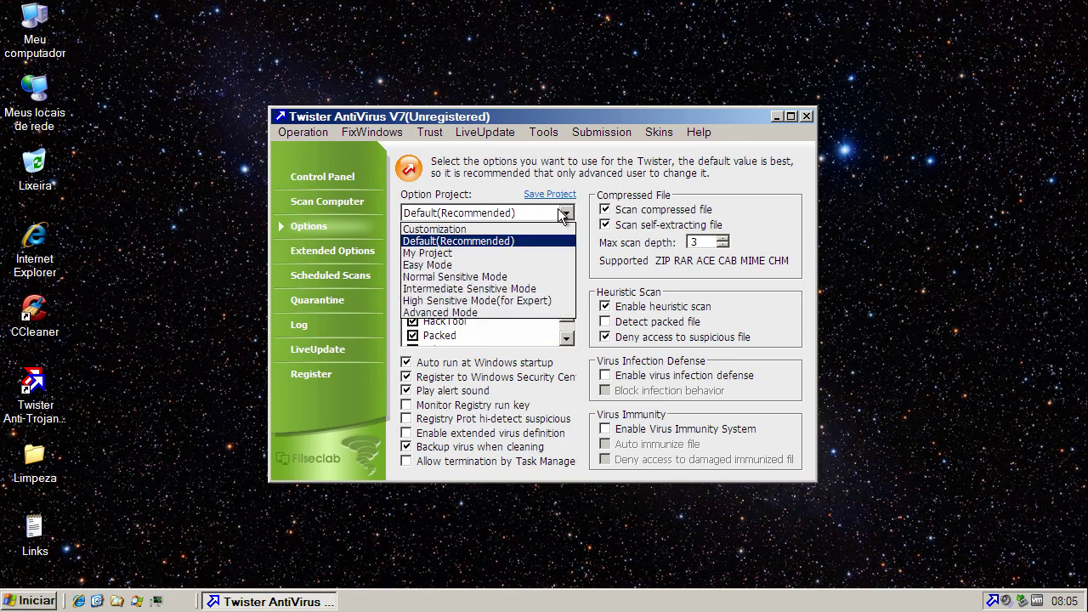
{"action": "left_click", "coordinate": [562, 213]}
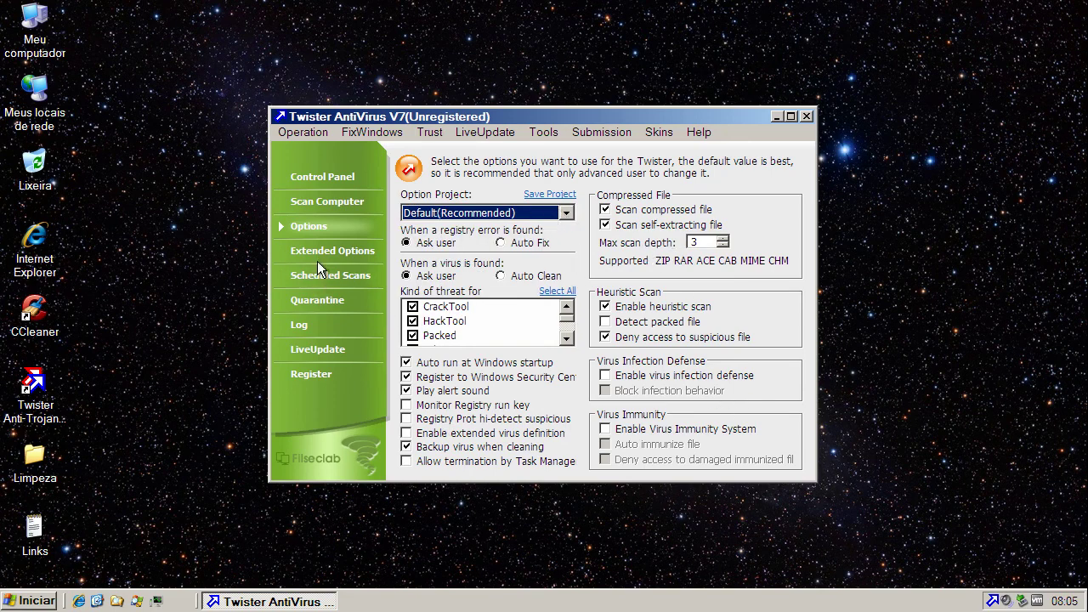
{"action": "left_click", "coordinate": [318, 177]}
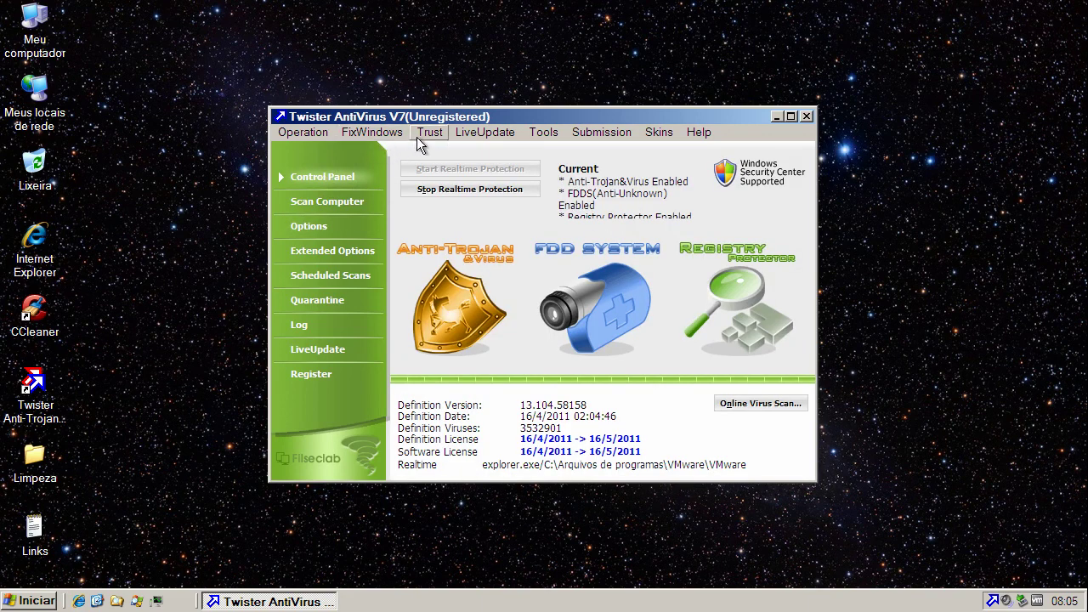
Step: Update the virus definitions with LiveUpdate from the default server update3.filseclab.com and close the antivirus window
{"action": "left_click", "coordinate": [484, 132]}
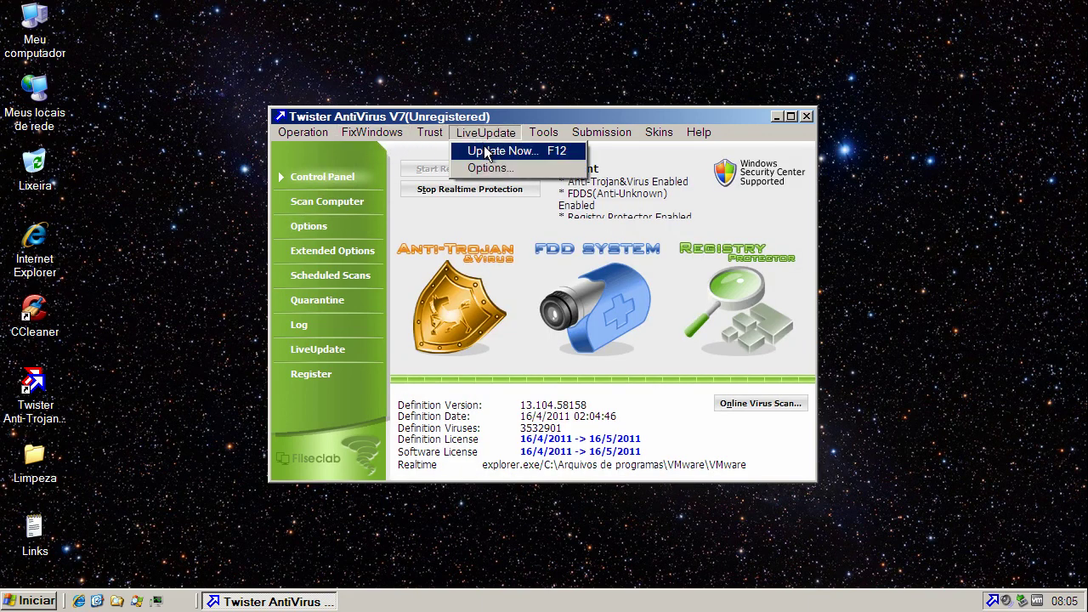
{"action": "left_click", "coordinate": [491, 148]}
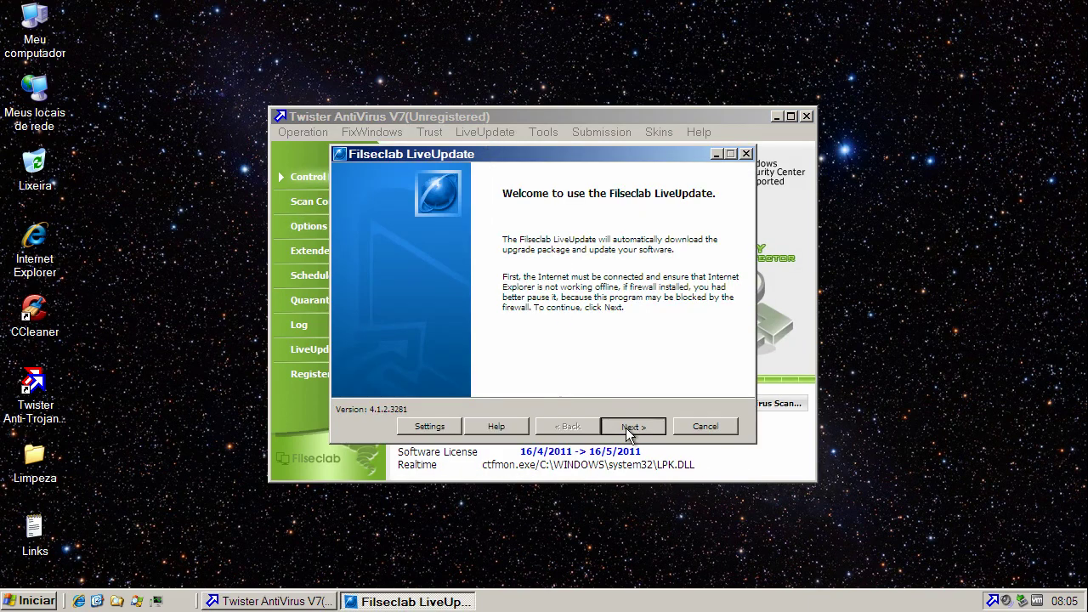
{"action": "left_click", "coordinate": [627, 430]}
{"action": "left_click", "coordinate": [627, 429]}
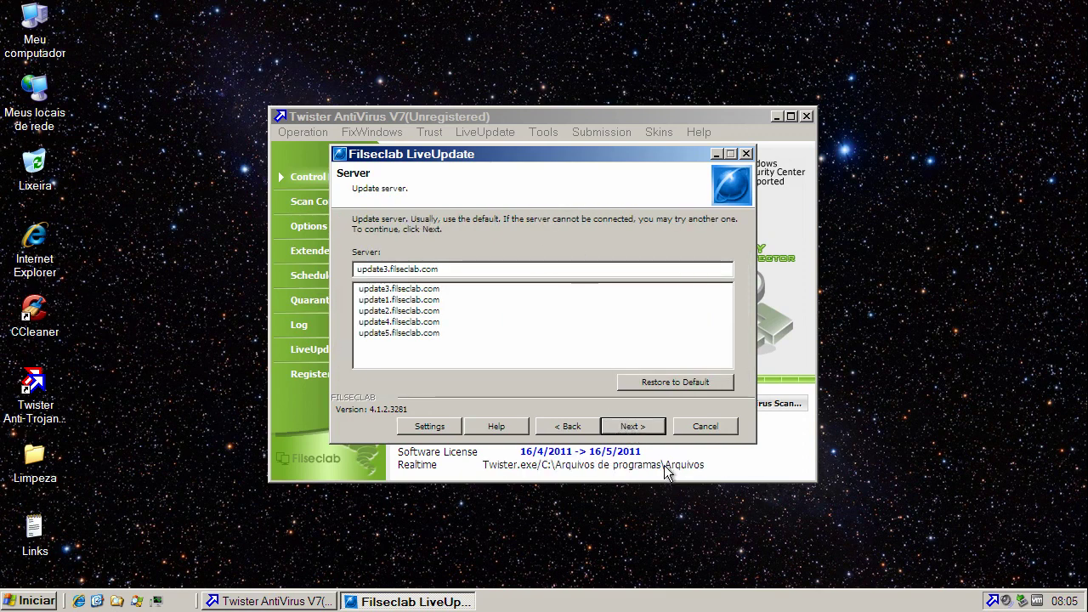
{"action": "left_click", "coordinate": [634, 428]}
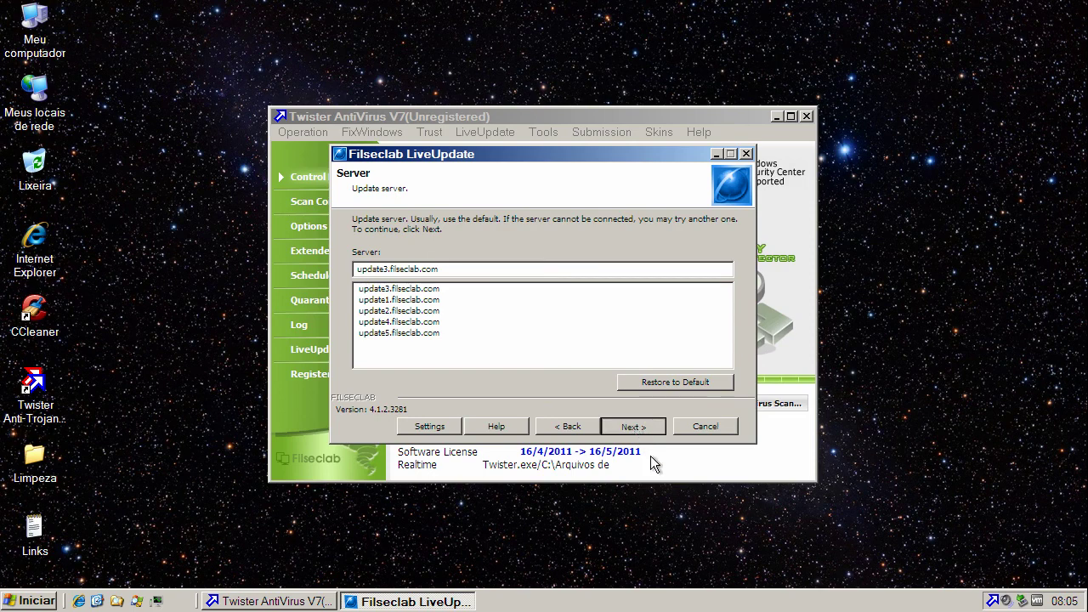
{"action": "left_click", "coordinate": [631, 426]}
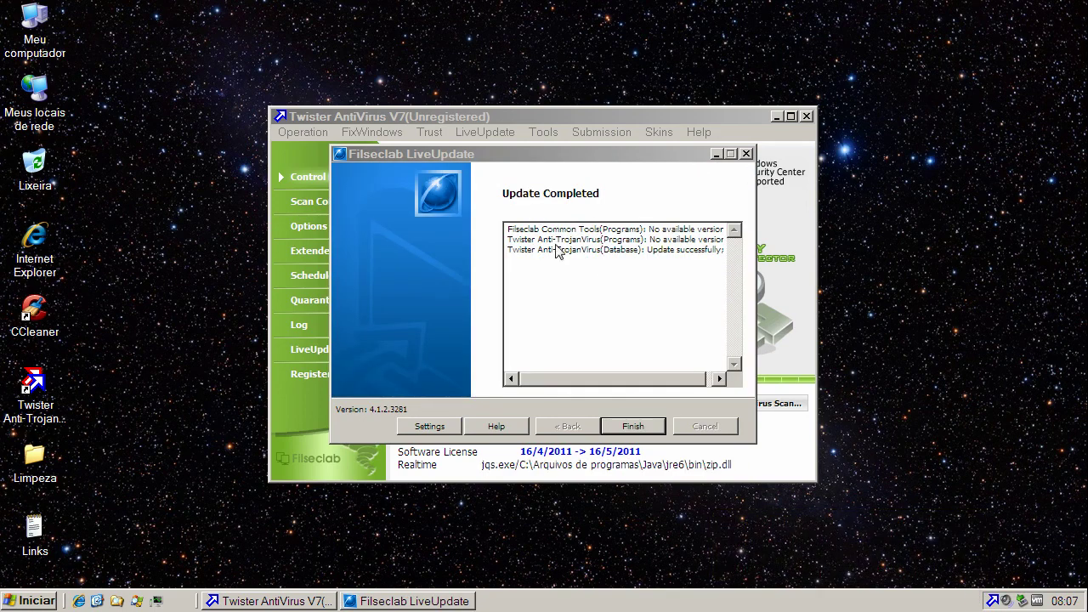
{"action": "left_click", "coordinate": [628, 432]}
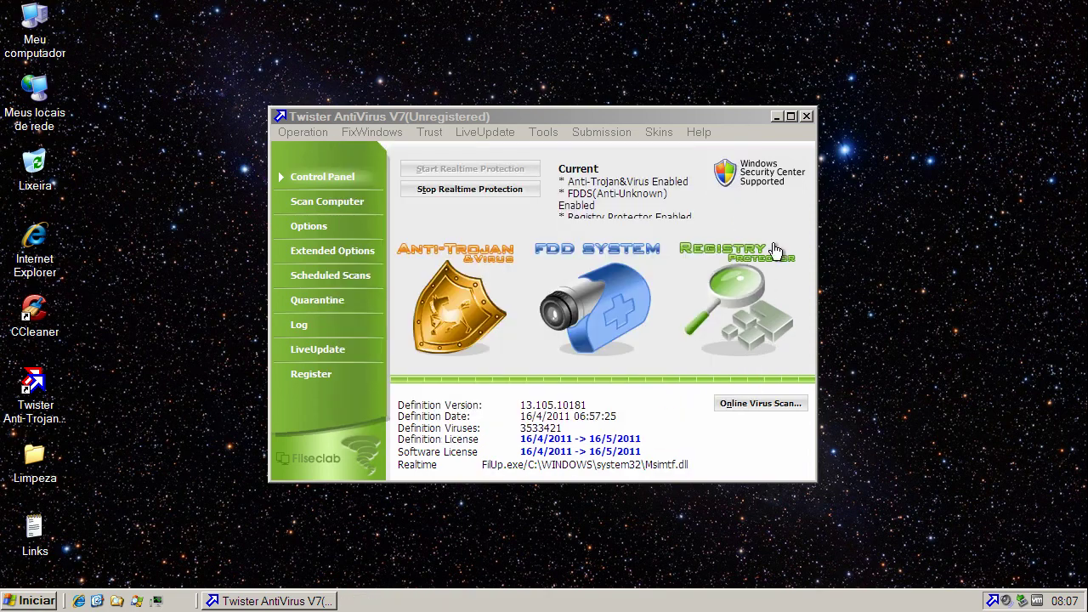
{"action": "left_click", "coordinate": [807, 119]}
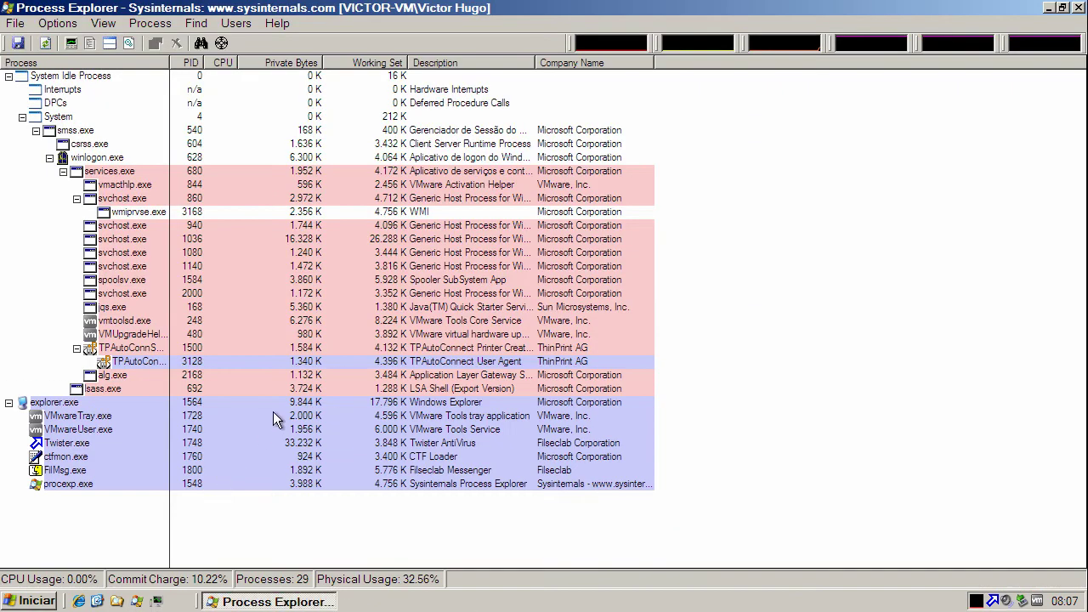
Step: Examine the memory use of the Twister.exe and FilMsg.exe processes in Process Explorer and return to the desktop
{"action": "left_click", "coordinate": [86, 442]}
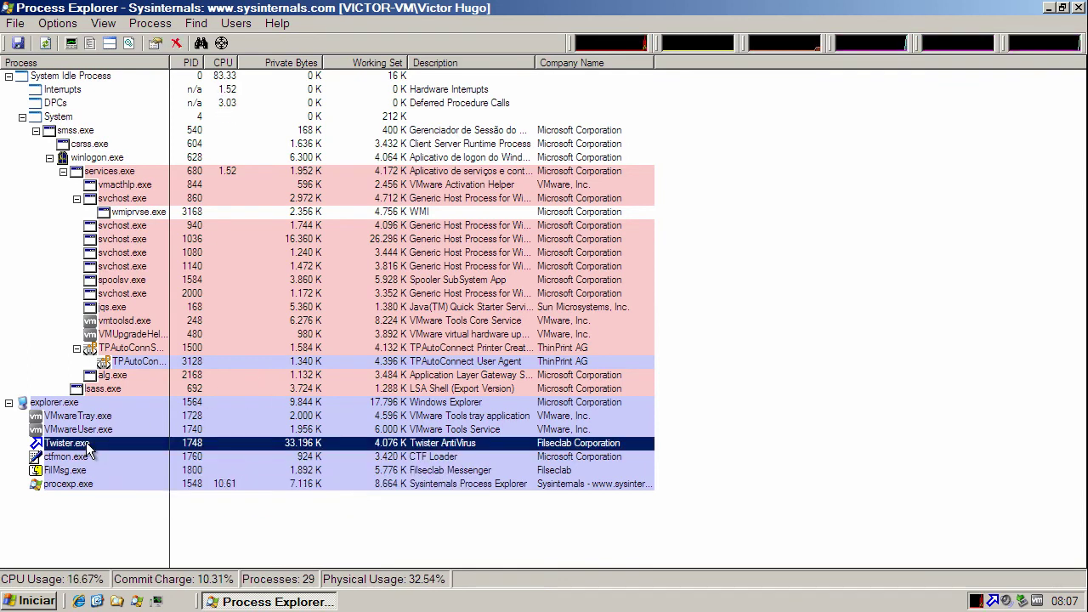
{"action": "left_click", "coordinate": [387, 471]}
{"action": "left_click", "coordinate": [396, 445]}
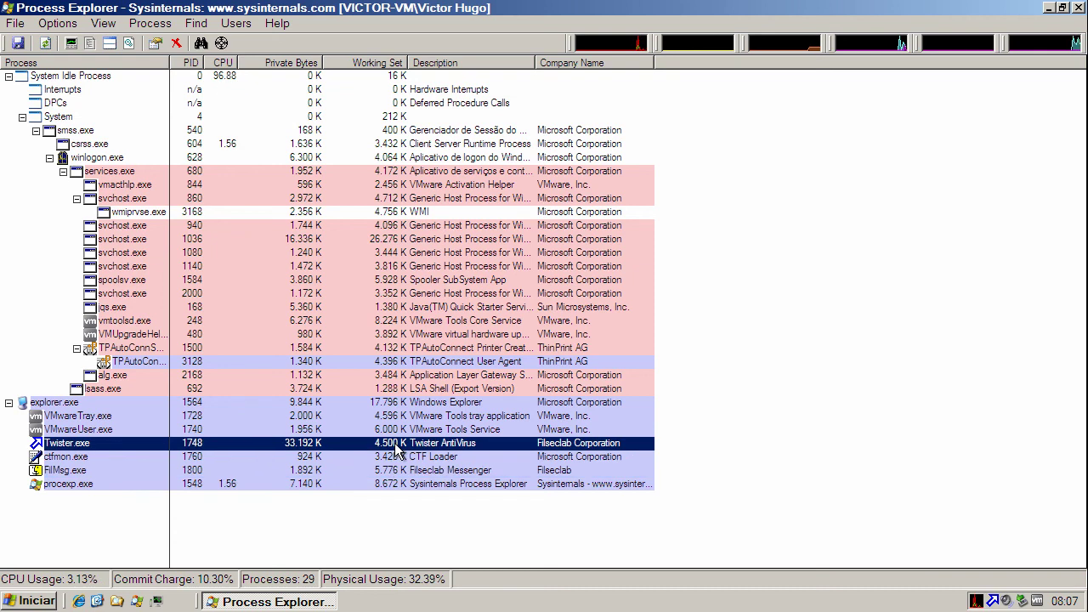
{"action": "left_click", "coordinate": [431, 472]}
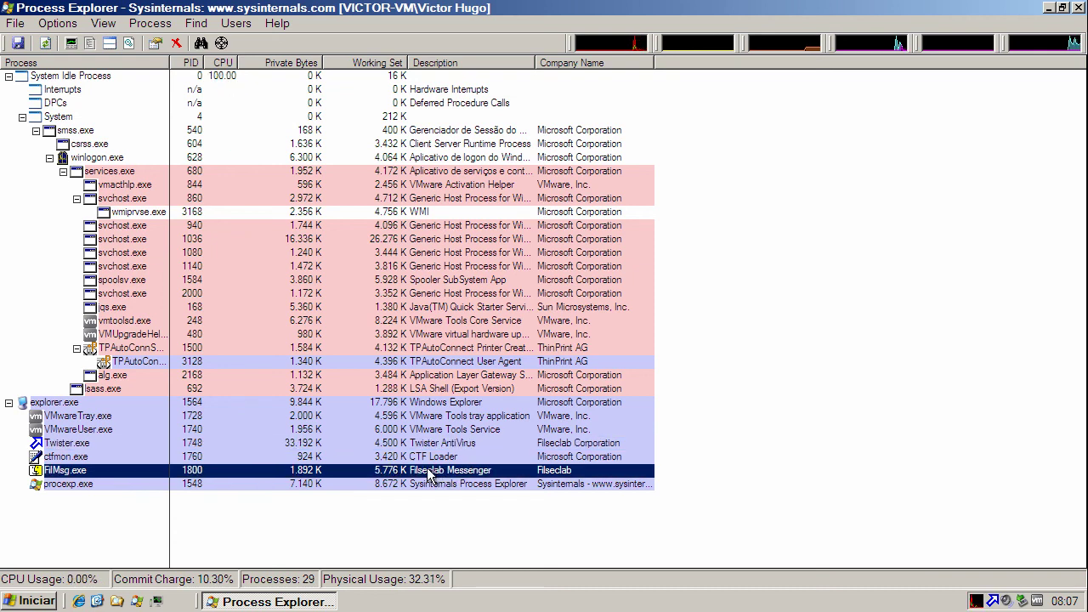
{"action": "left_click", "coordinate": [420, 446]}
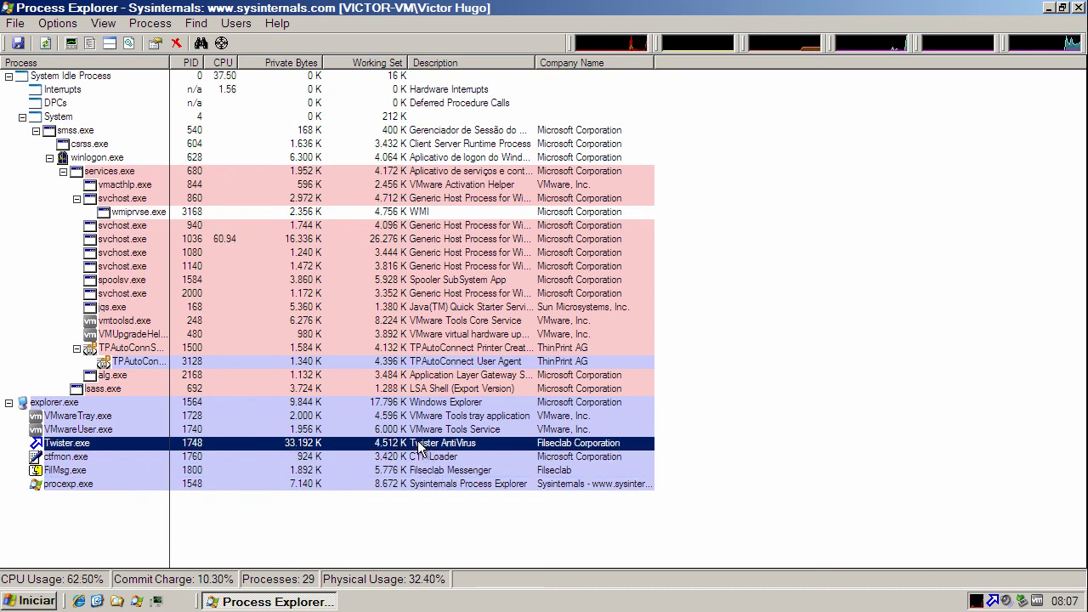
{"action": "left_click", "coordinate": [420, 472]}
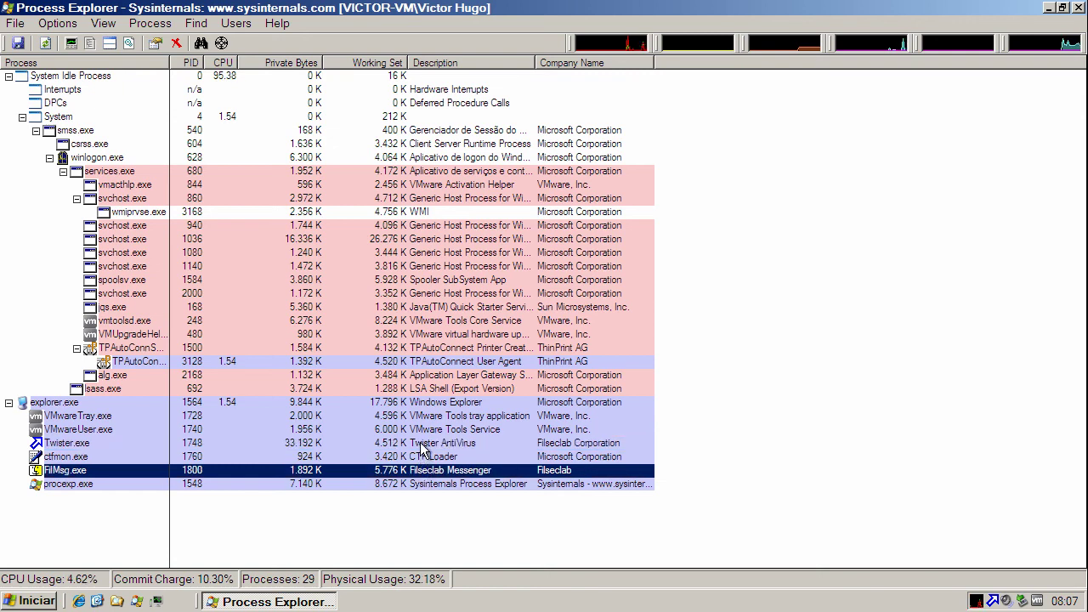
{"action": "left_click", "coordinate": [425, 446]}
{"action": "left_click", "coordinate": [433, 474]}
{"action": "left_click", "coordinate": [432, 446]}
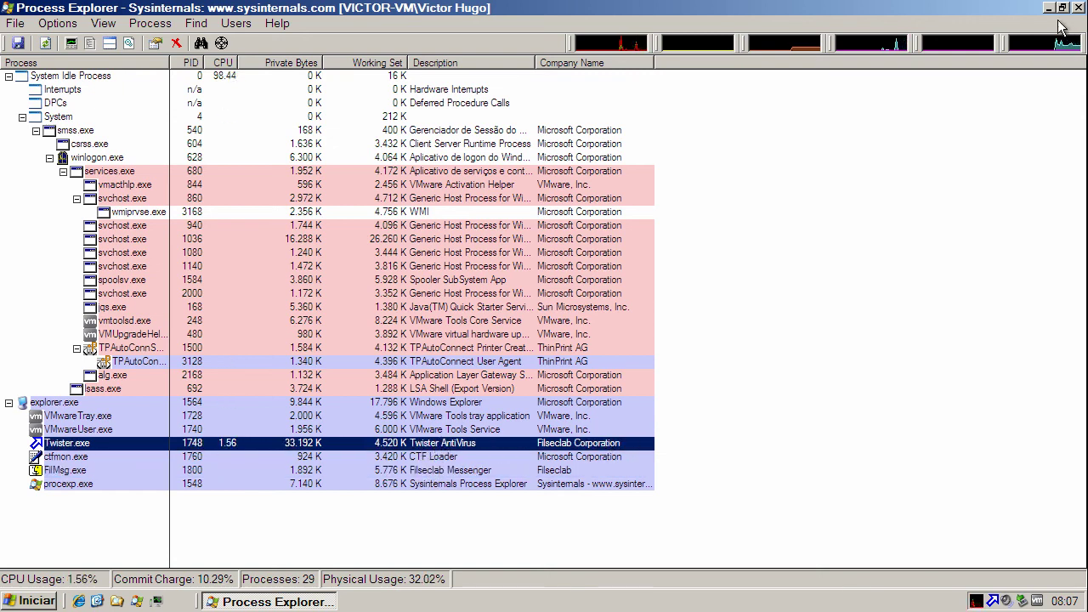
{"action": "key", "text": "super+d"}
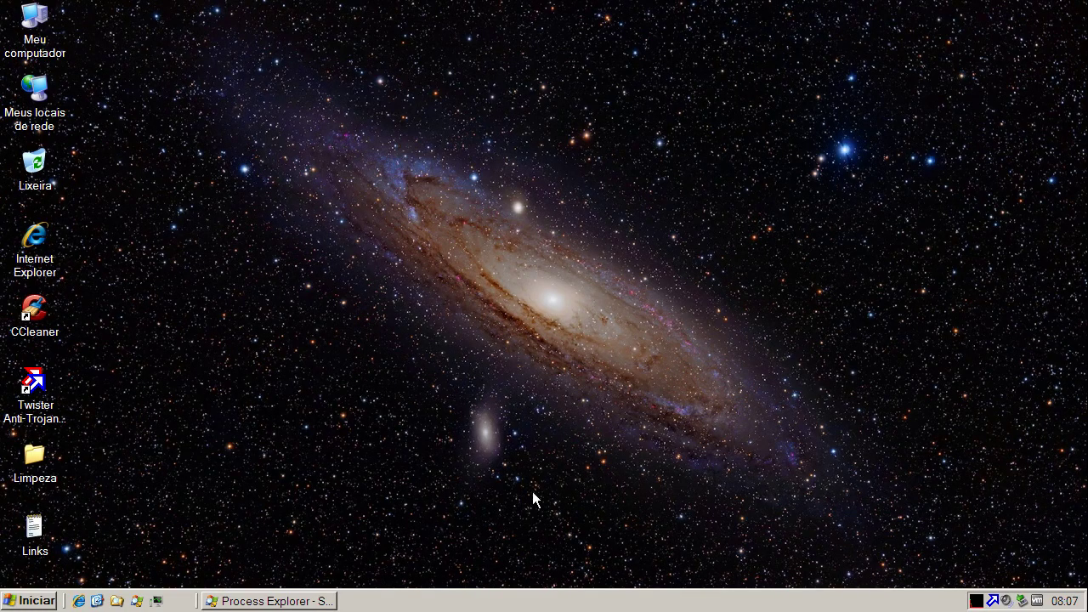
Step: Copy the link mdown.94112.f.yygczx.com/down/setup.exe from the Links text file on the desktop and minimize the file
{"action": "double_click", "coordinate": [34, 525]}
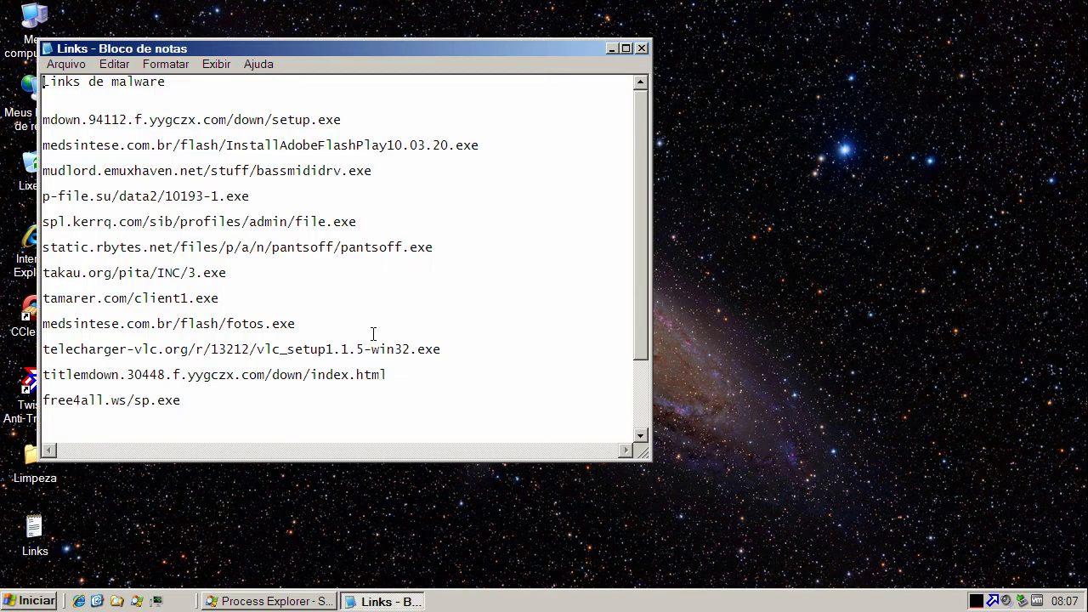
{"action": "double_click", "coordinate": [234, 122]}
{"action": "right_click", "coordinate": [234, 123]}
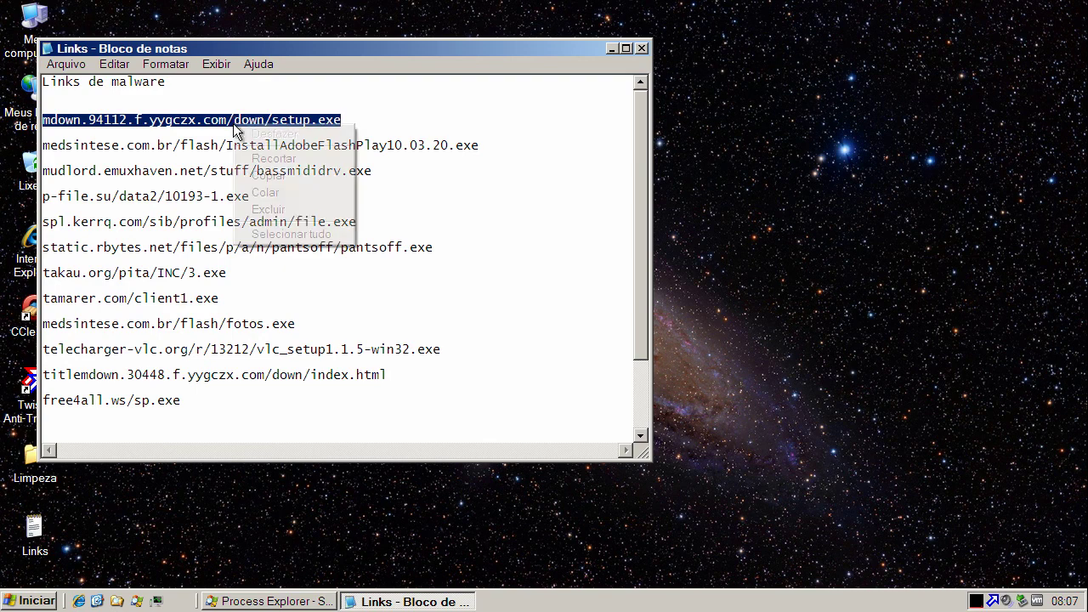
{"action": "left_click", "coordinate": [264, 177]}
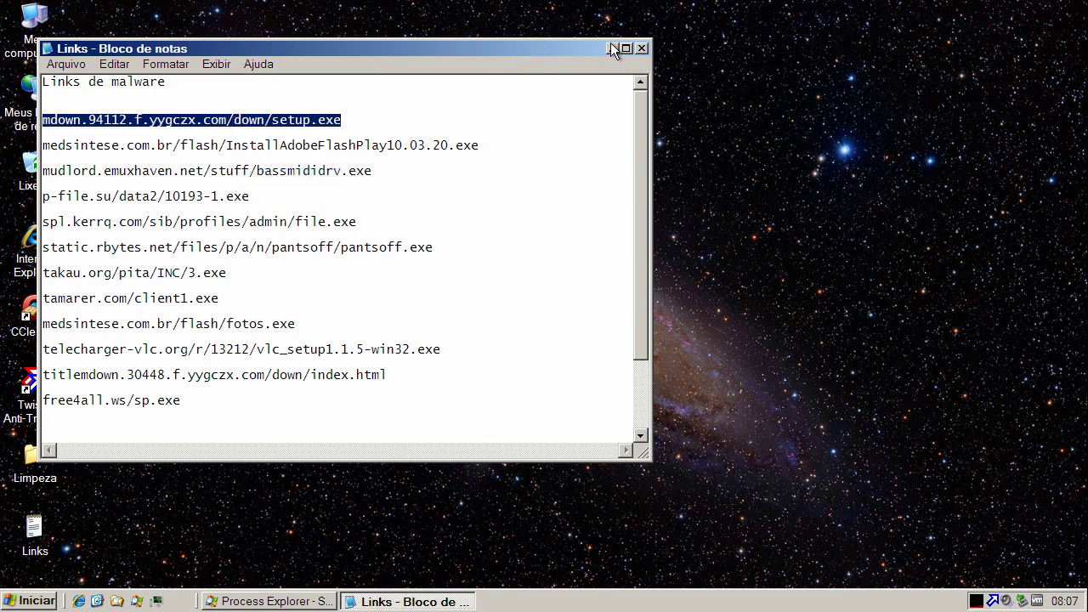
{"action": "left_click", "coordinate": [612, 48]}
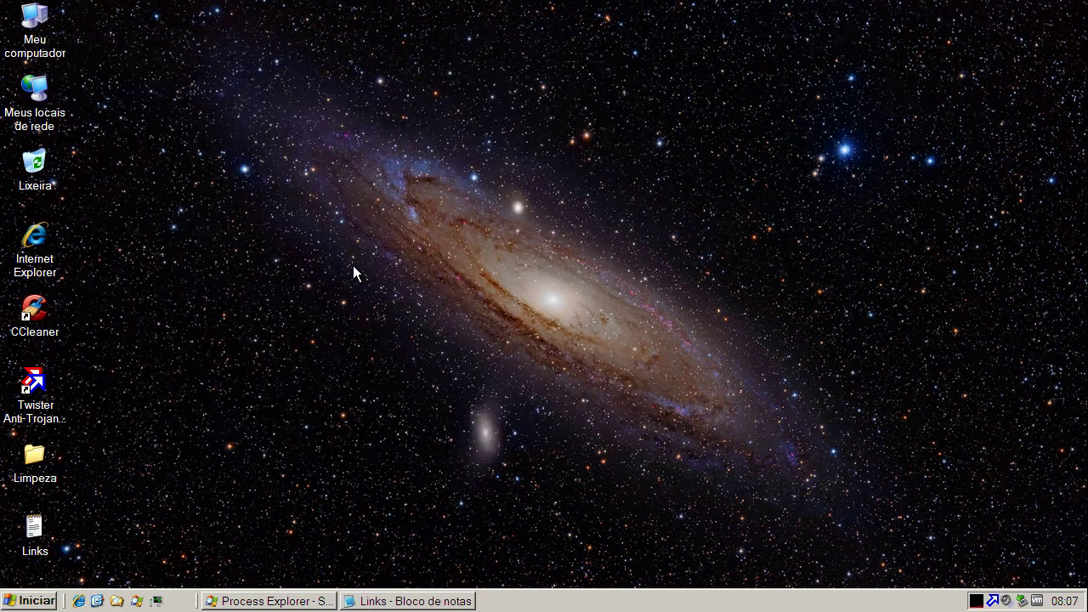
{"action": "left_click", "coordinate": [79, 601]}
{"action": "left_click", "coordinate": [236, 29]}
{"action": "type", "text": "http://www.filseclab.com/eng/default.htm"}
{"action": "key", "text": "Return"}
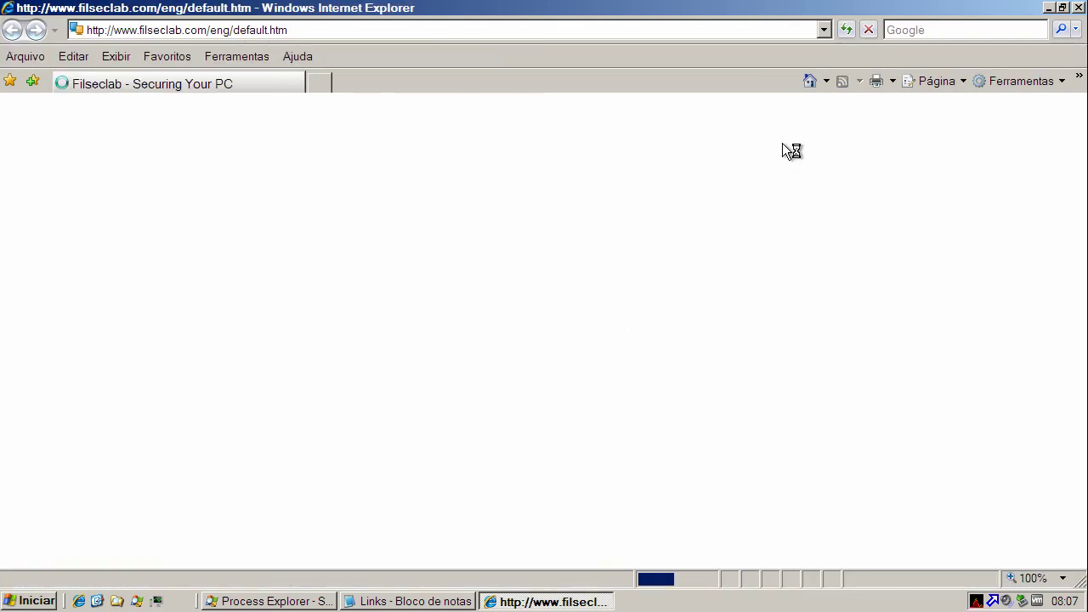
{"action": "left_click", "coordinate": [408, 600]}
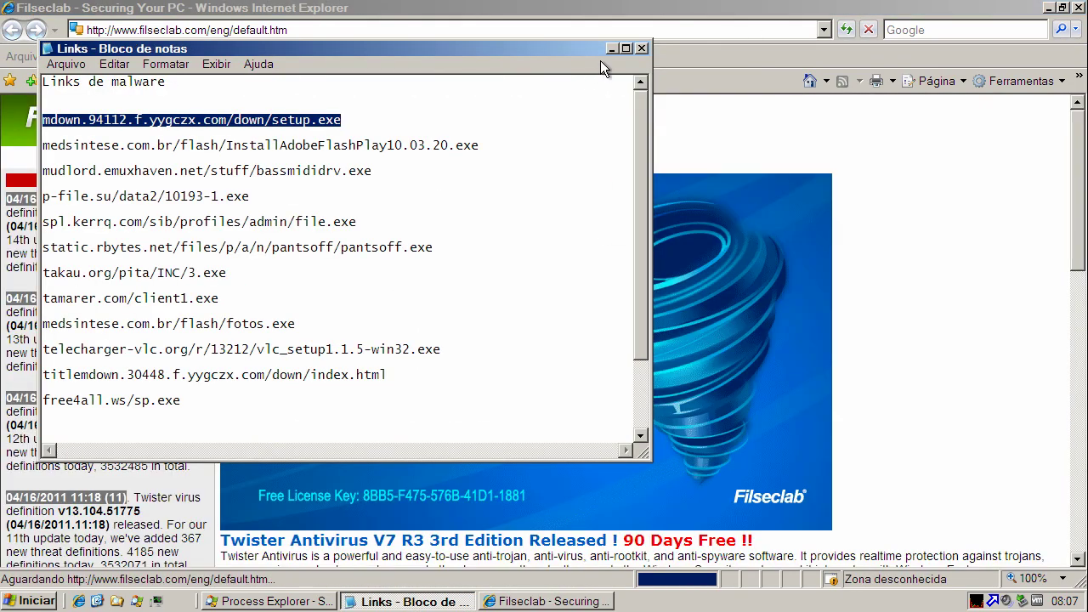
{"action": "left_click", "coordinate": [610, 47]}
Step: Try to download mdown.94112.f.yygczx.com/down/setup.exe in the browser and clean the trojan reported by the antivirus
{"action": "left_click", "coordinate": [259, 31]}
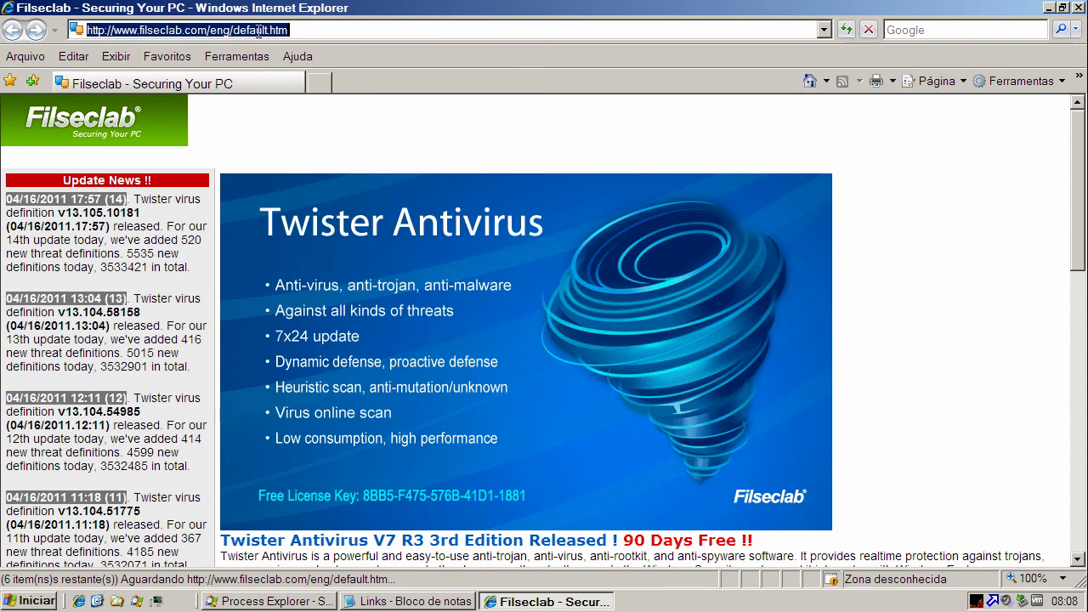
{"action": "type", "text": "mdown.94112.f.yyggcx.com/down/setup.exe"}
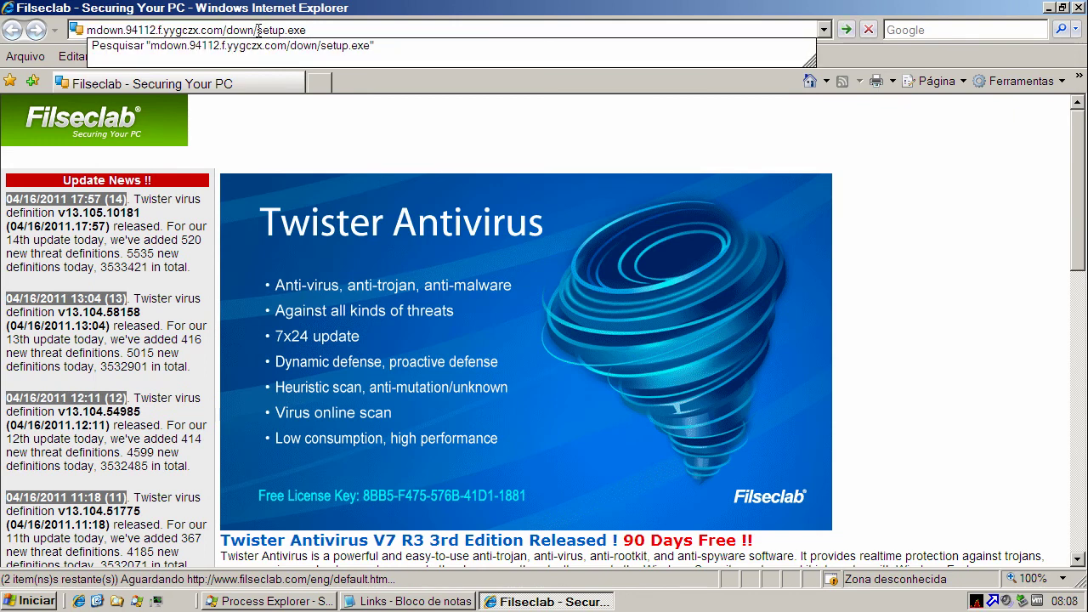
{"action": "key", "text": "Return"}
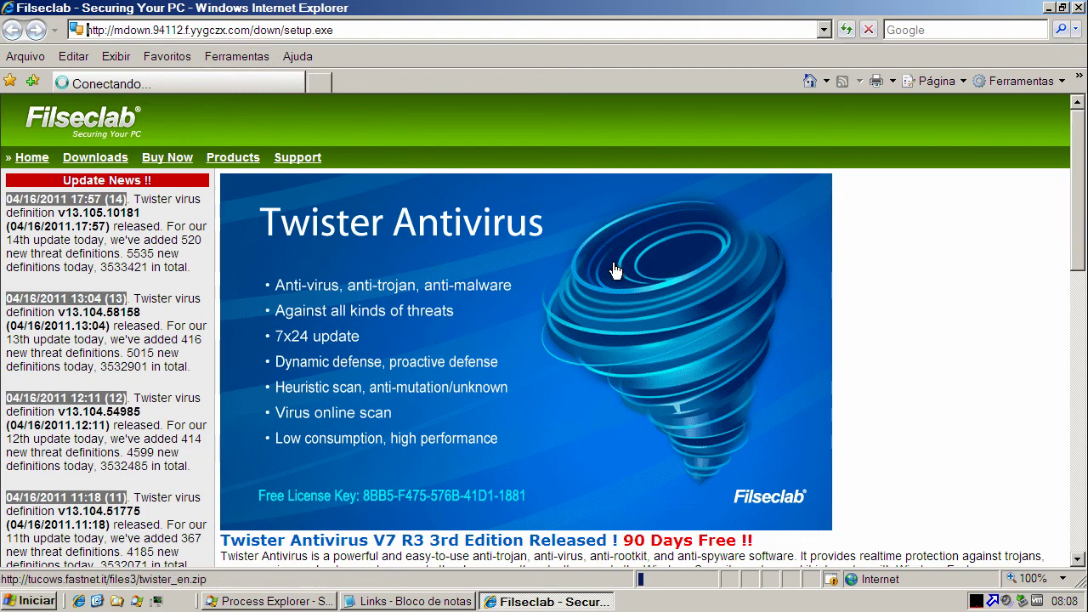
{"action": "left_click", "coordinate": [541, 307]}
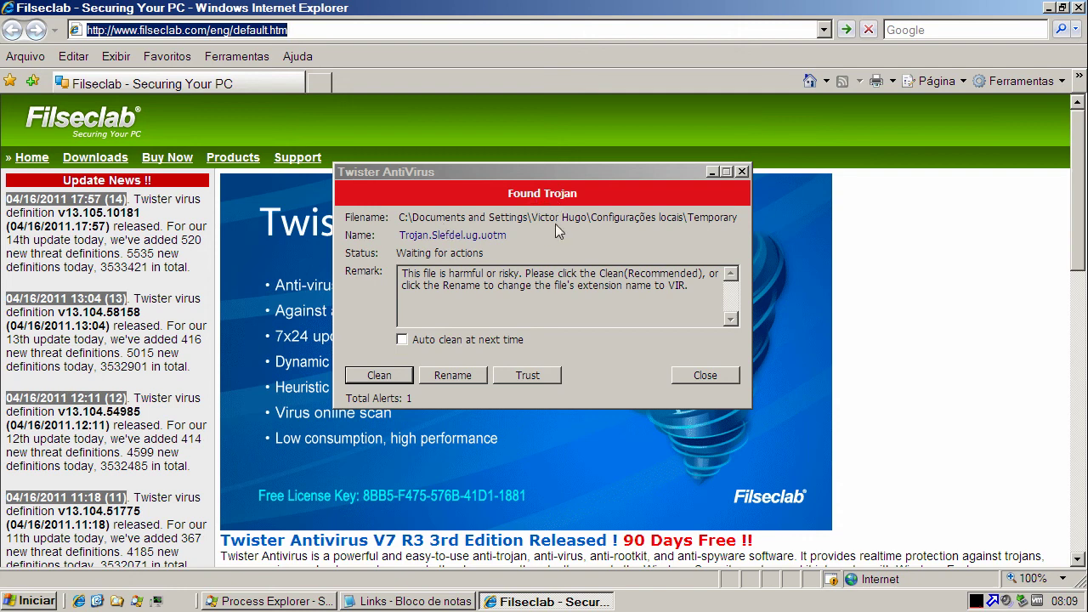
{"action": "left_click", "coordinate": [385, 376]}
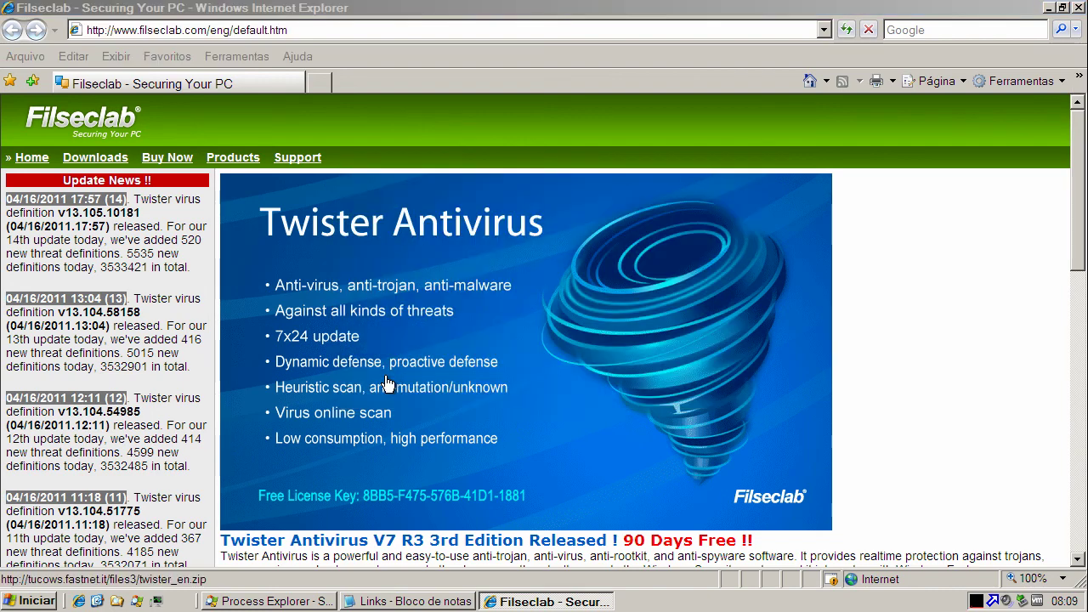
Step: Copy medsintese.com.br/flash/InstallAdobeFlashPlay10.03.20.exe from the Links file and load it in Internet Explorer
{"action": "left_click", "coordinate": [391, 602]}
{"action": "double_click", "coordinate": [159, 145]}
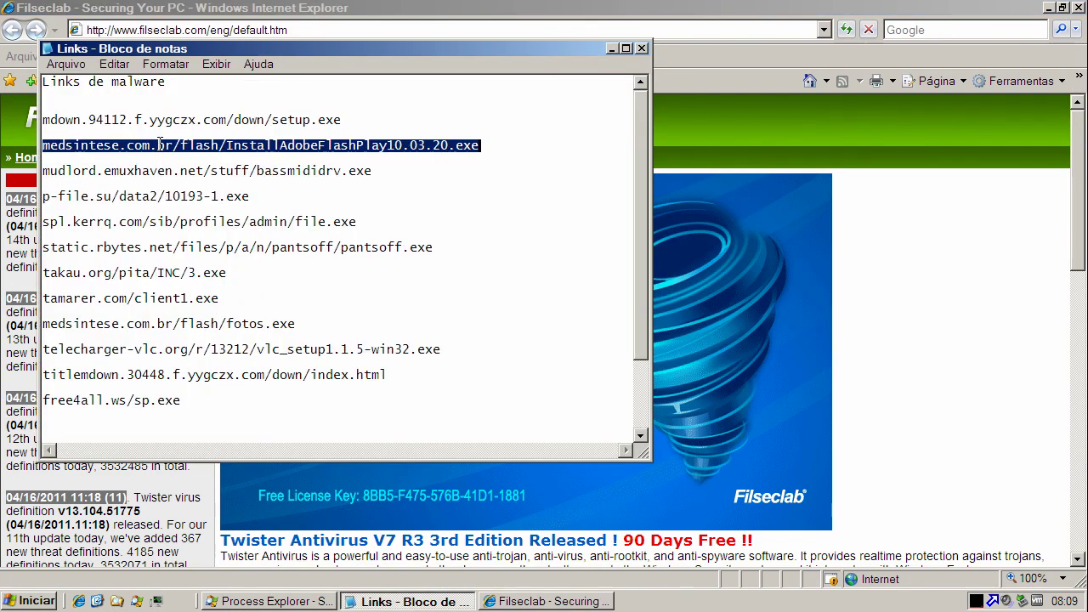
{"action": "right_click", "coordinate": [160, 146]}
{"action": "left_click", "coordinate": [218, 199]}
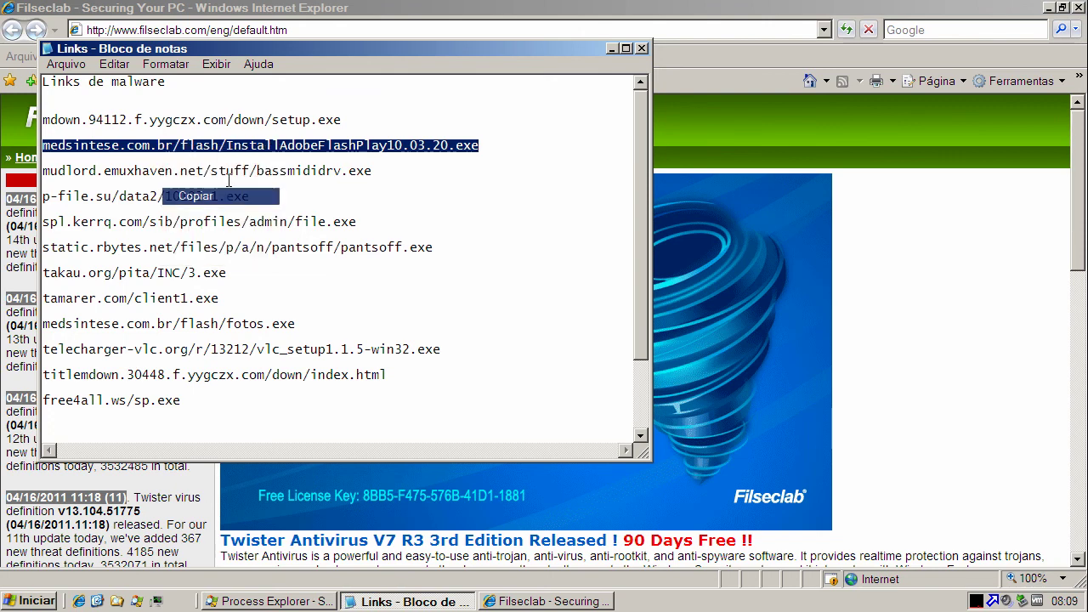
{"action": "left_click", "coordinate": [610, 49]}
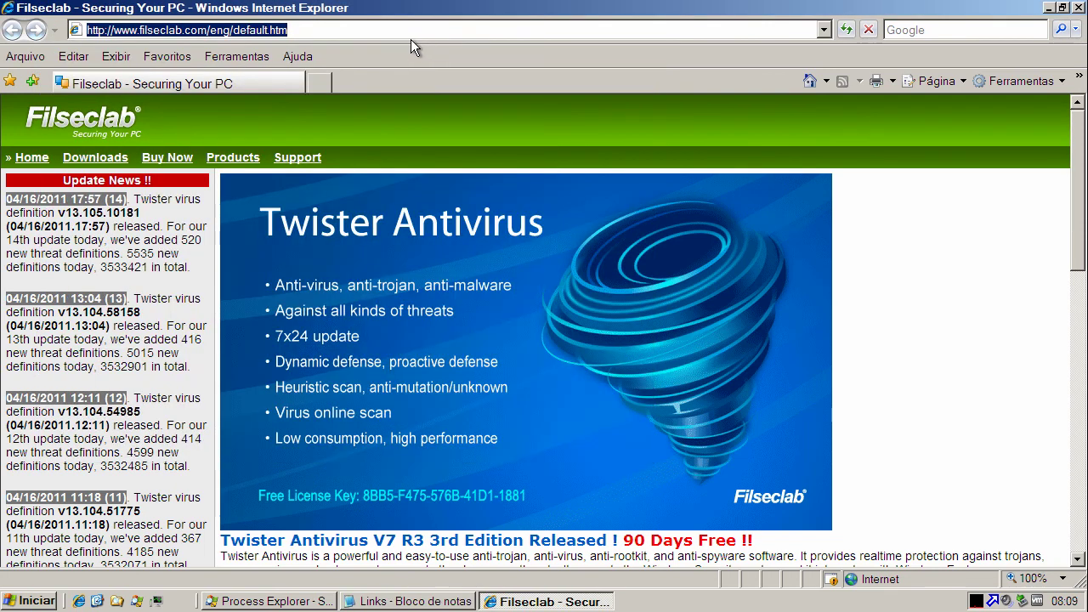
{"action": "key", "text": "ctrl+v"}
{"action": "key", "text": "Return"}
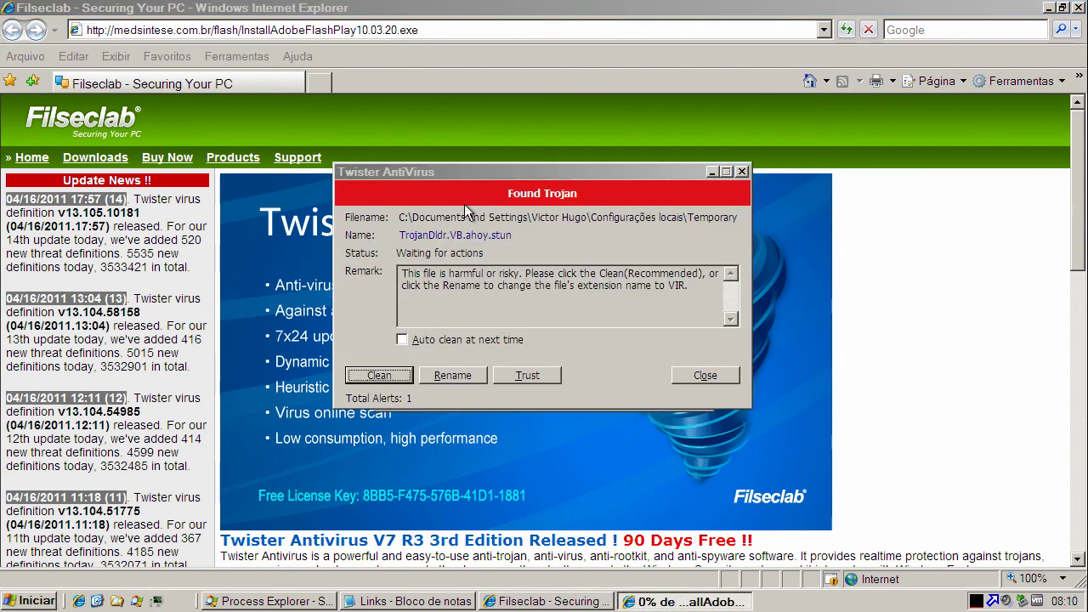
Step: Clean the detected trojan with Auto clean at next time enabled and choose to run InstallAdobeFlashPlay10.03.20.exe
{"action": "left_click", "coordinate": [402, 340]}
{"action": "left_click", "coordinate": [393, 375]}
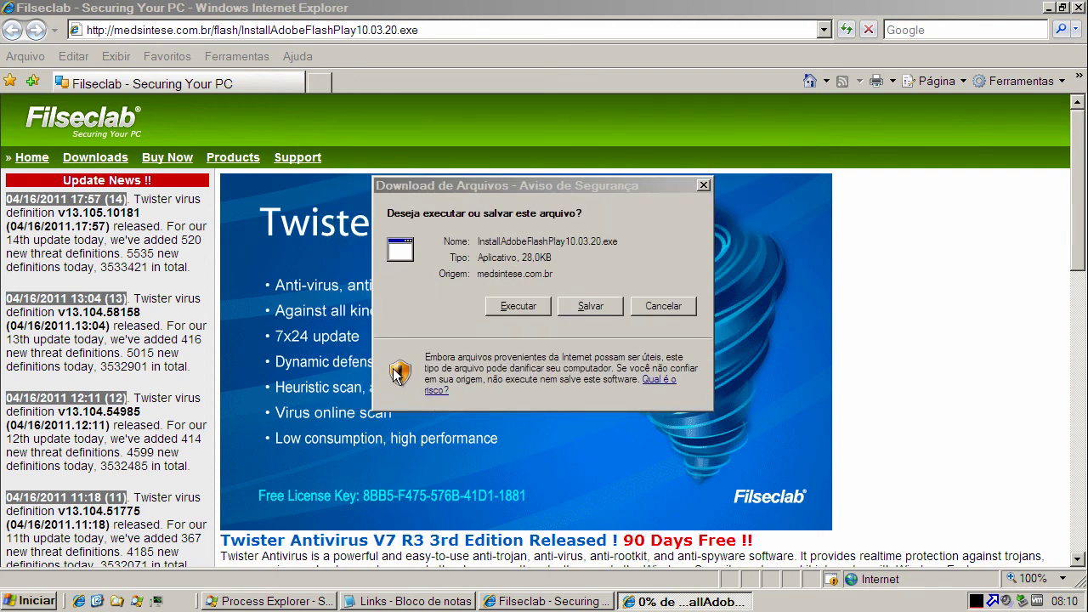
{"action": "left_click", "coordinate": [506, 307]}
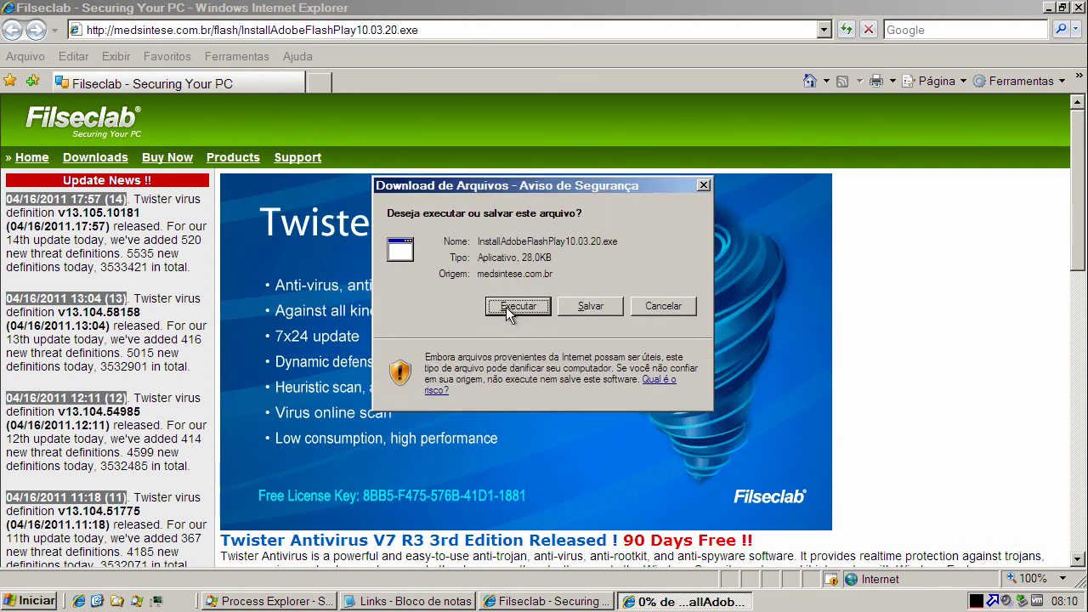
Step: Run the Flash installer download, and load mudlord.emuxhaven.net/stuff/bassmididrv.exe from the Links file in the browser
{"action": "left_click", "coordinate": [506, 307]}
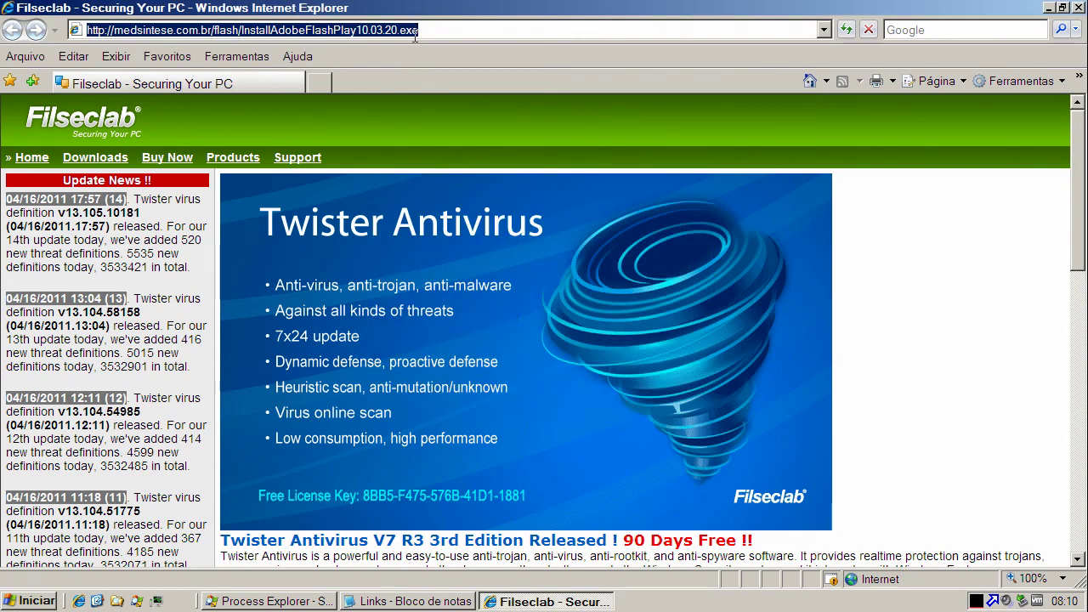
{"action": "left_click", "coordinate": [389, 601]}
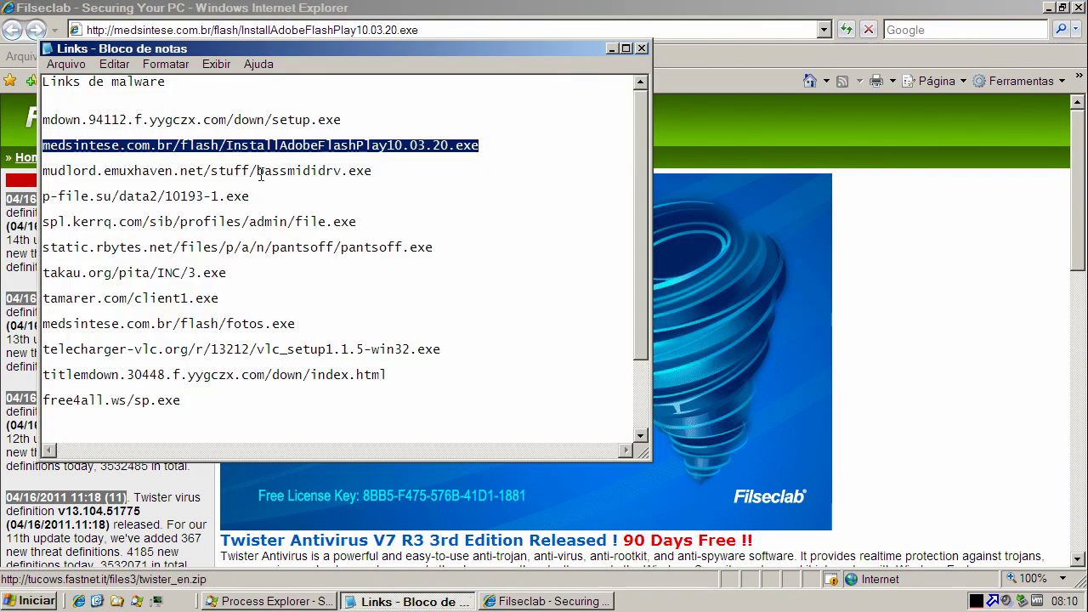
{"action": "double_click", "coordinate": [259, 173]}
{"action": "right_click", "coordinate": [260, 173]}
{"action": "left_click", "coordinate": [294, 226]}
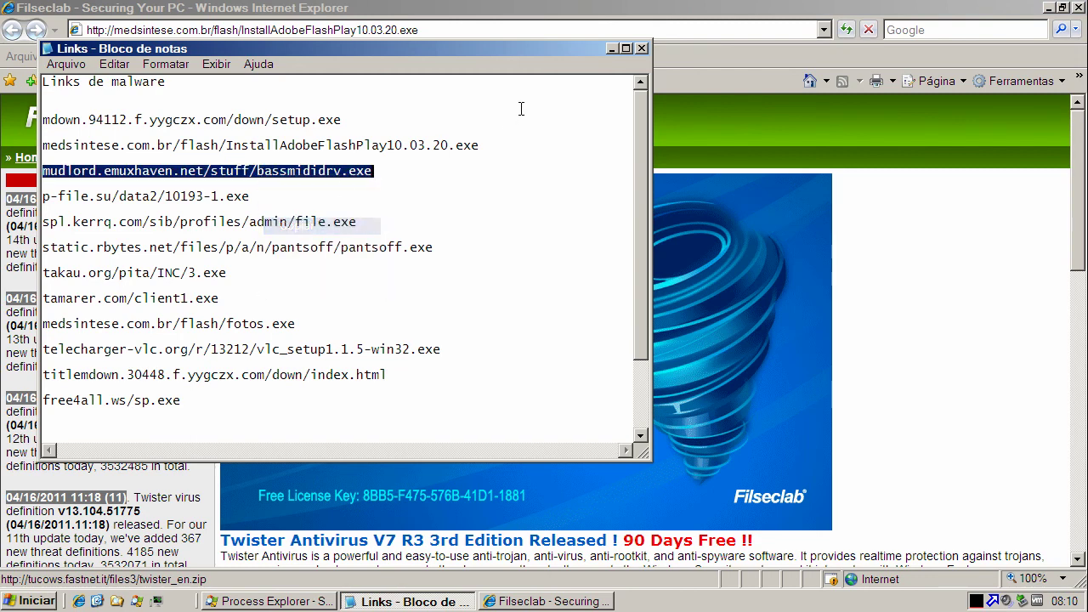
{"action": "left_click", "coordinate": [612, 48]}
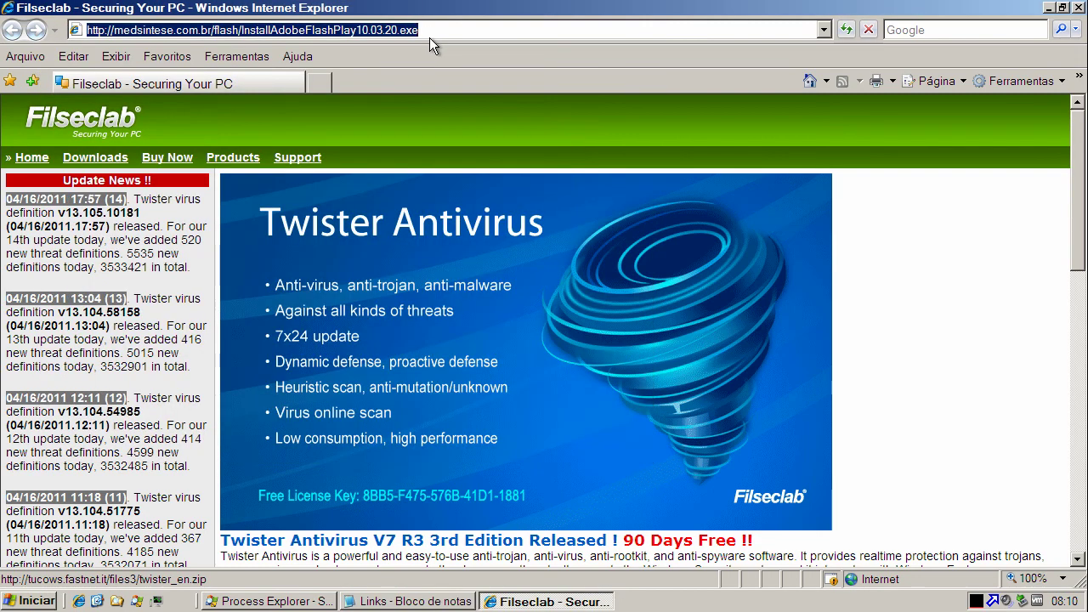
{"action": "key", "text": "ctrl+v"}
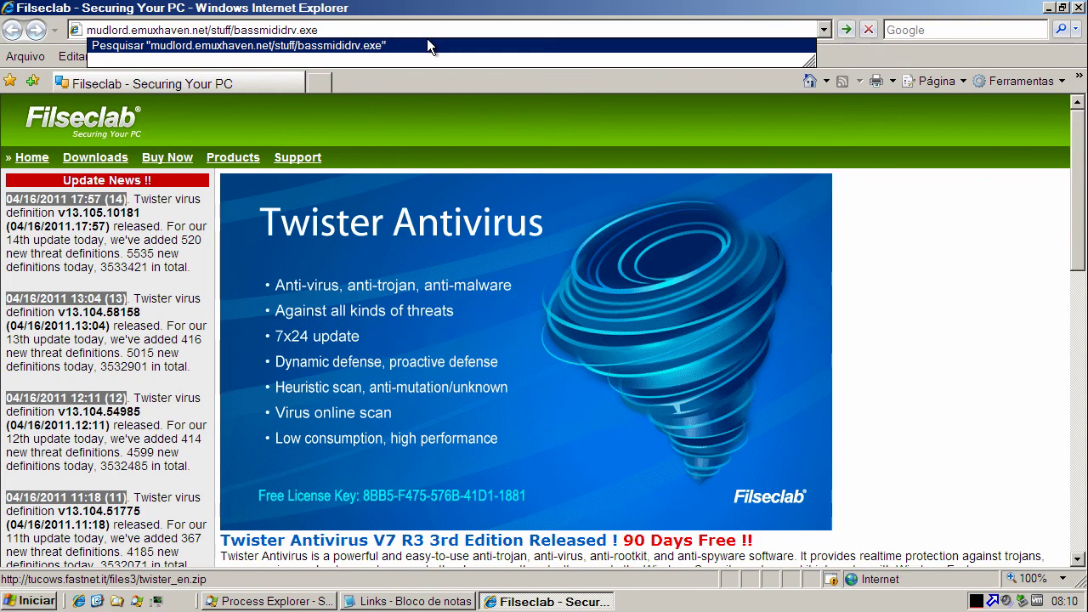
{"action": "key", "text": "Return"}
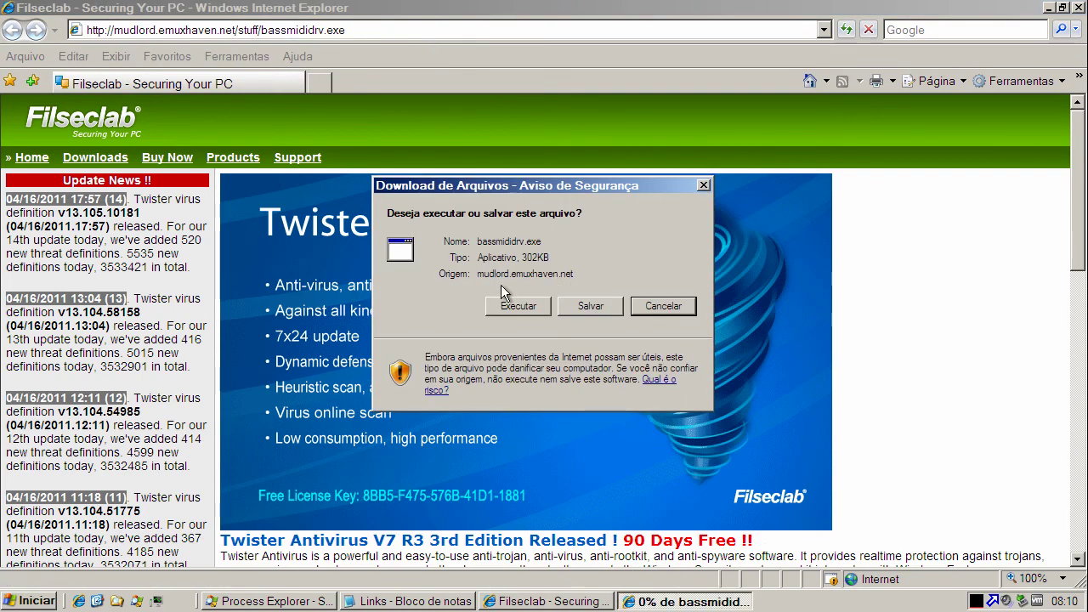
Step: Run bassmididrv.exe, bring up the Filseclab threat alert and delete the suspect file
{"action": "left_click", "coordinate": [510, 307]}
{"action": "left_click", "coordinate": [651, 314]}
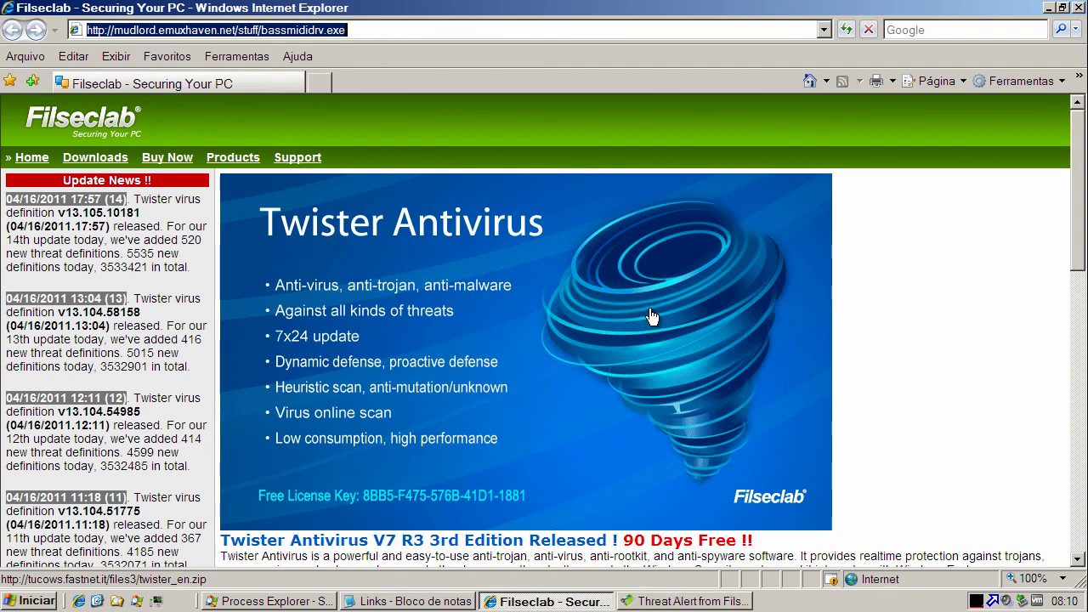
{"action": "left_click", "coordinate": [685, 600]}
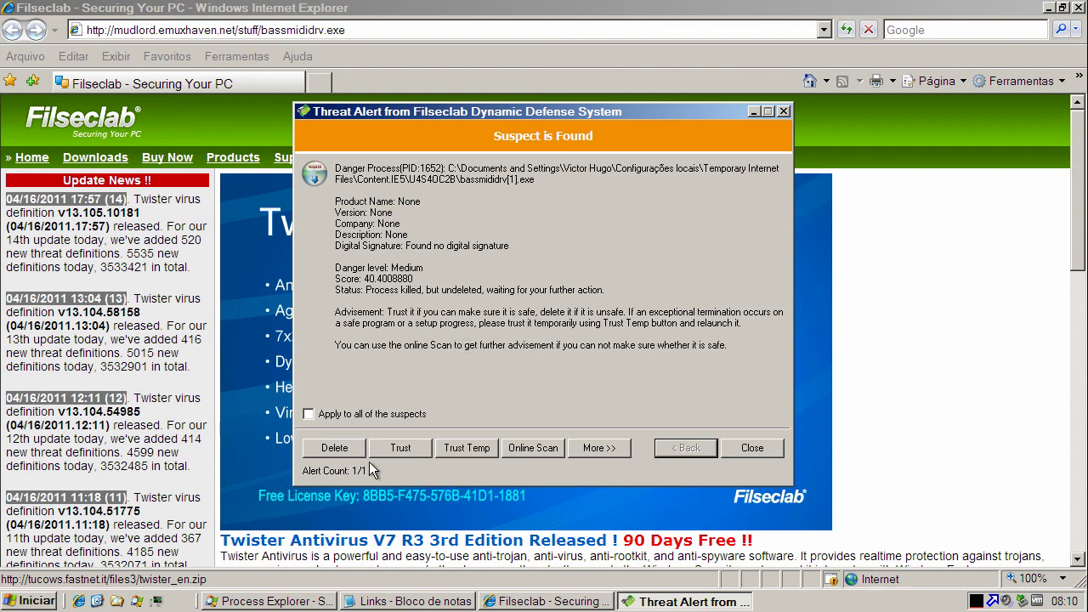
{"action": "left_click", "coordinate": [343, 450]}
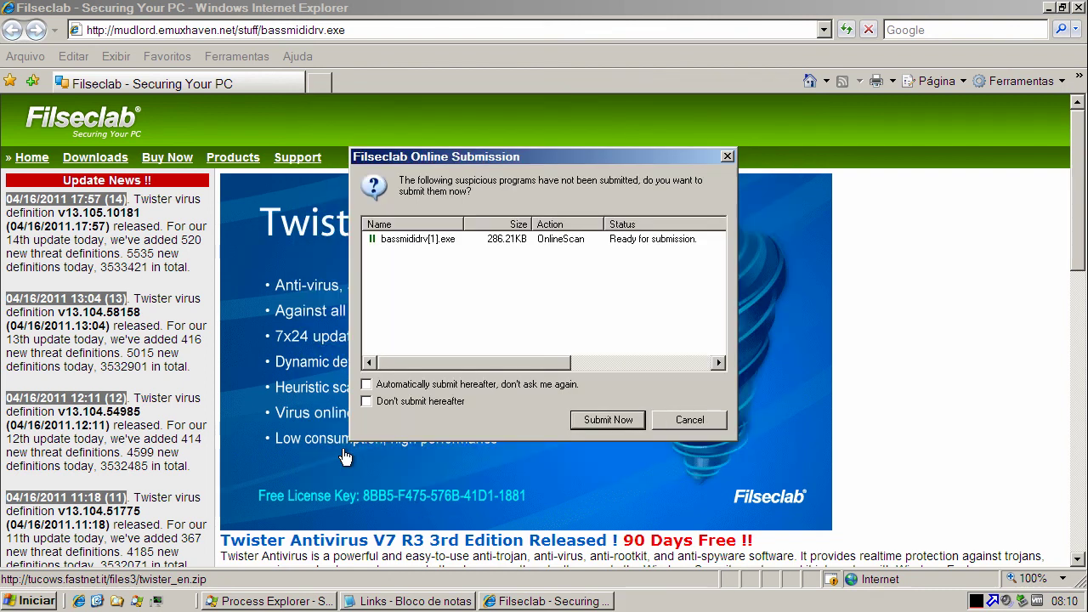
Step: Submit bassmididrv[1].exe to Filseclab Online Submission with automatic submission hereafter enabled
{"action": "left_click", "coordinate": [367, 384]}
{"action": "left_click", "coordinate": [401, 239]}
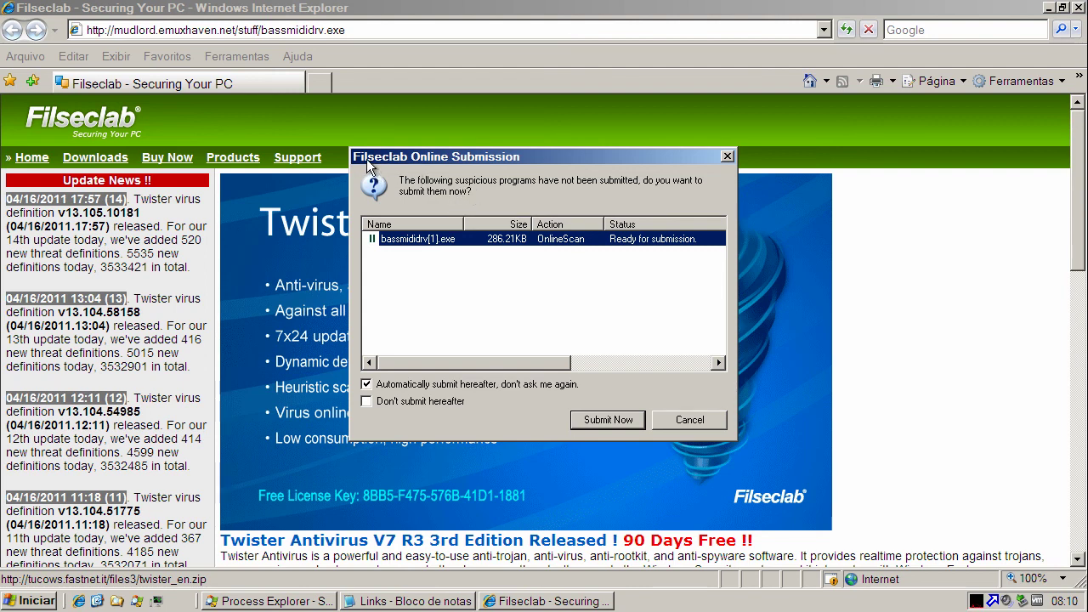
{"action": "left_click", "coordinate": [605, 420]}
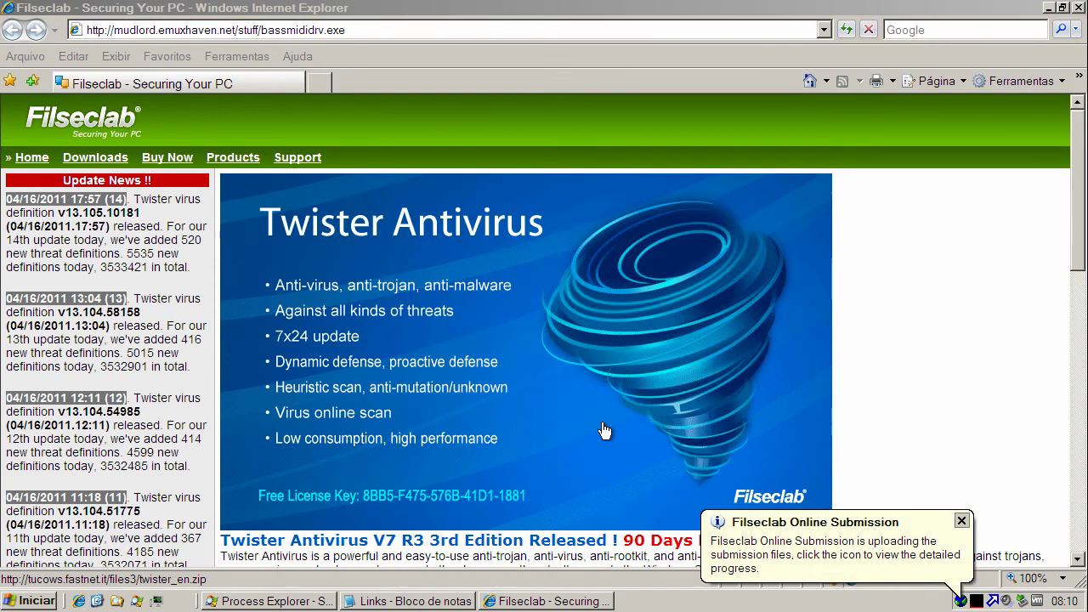
Step: Copy p-file.su/data2/10193-1.exe from the Links file, load it in the browser and run the executable
{"action": "left_click", "coordinate": [408, 601]}
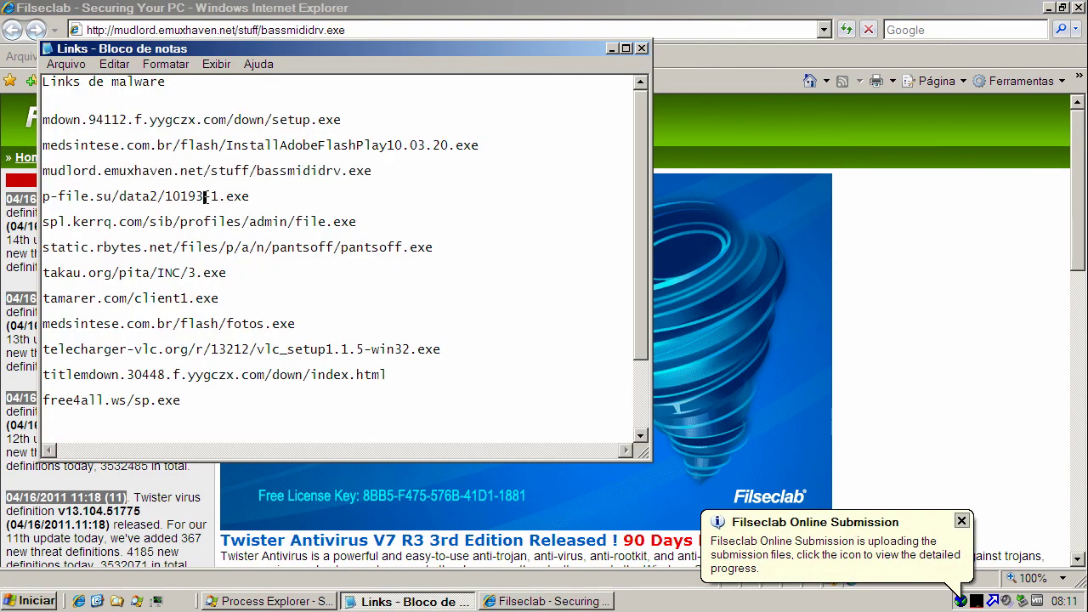
{"action": "double_click", "coordinate": [208, 197]}
{"action": "right_click", "coordinate": [207, 197]}
{"action": "left_click", "coordinate": [243, 248]}
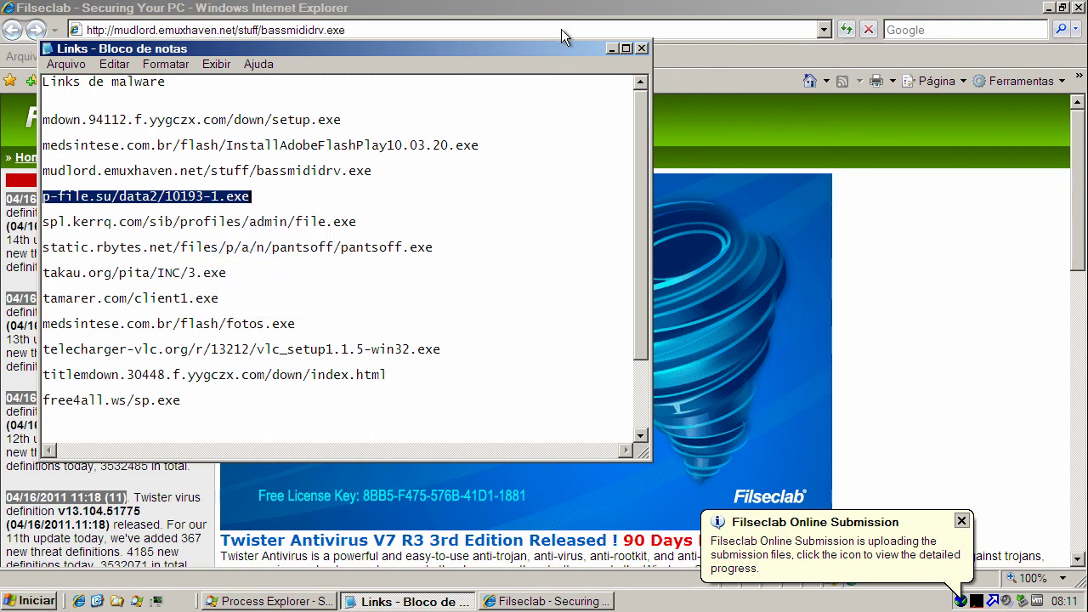
{"action": "left_click", "coordinate": [613, 49]}
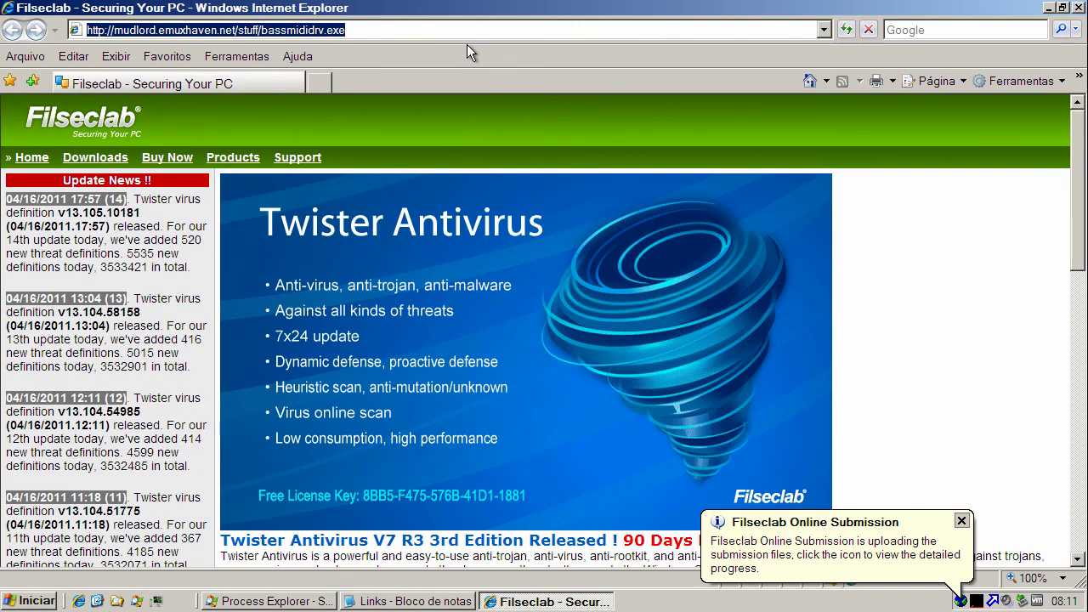
{"action": "key", "text": "ctrl+v"}
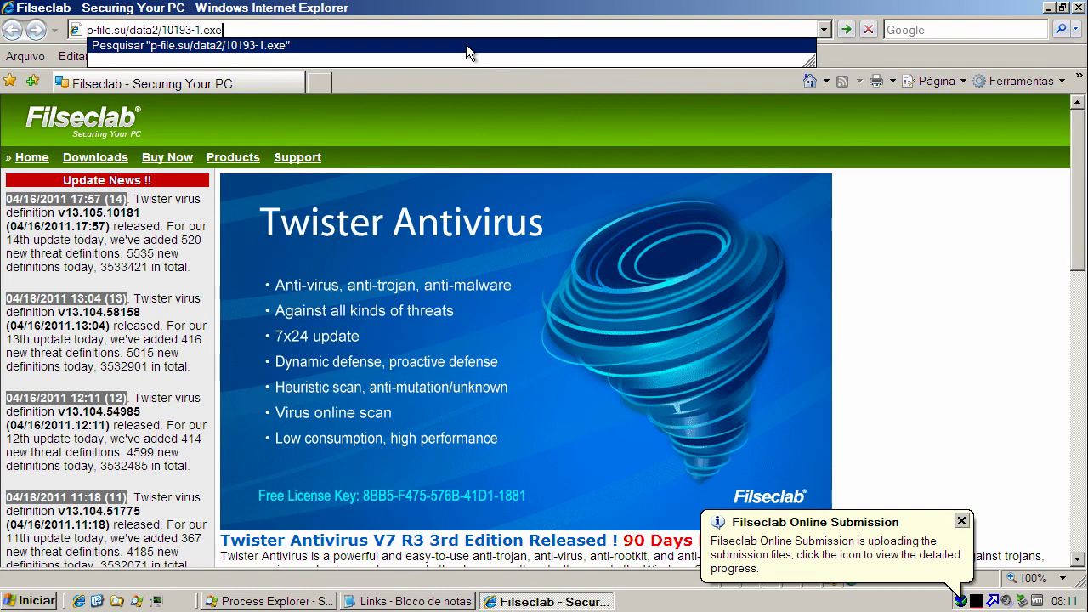
{"action": "key", "text": "Return"}
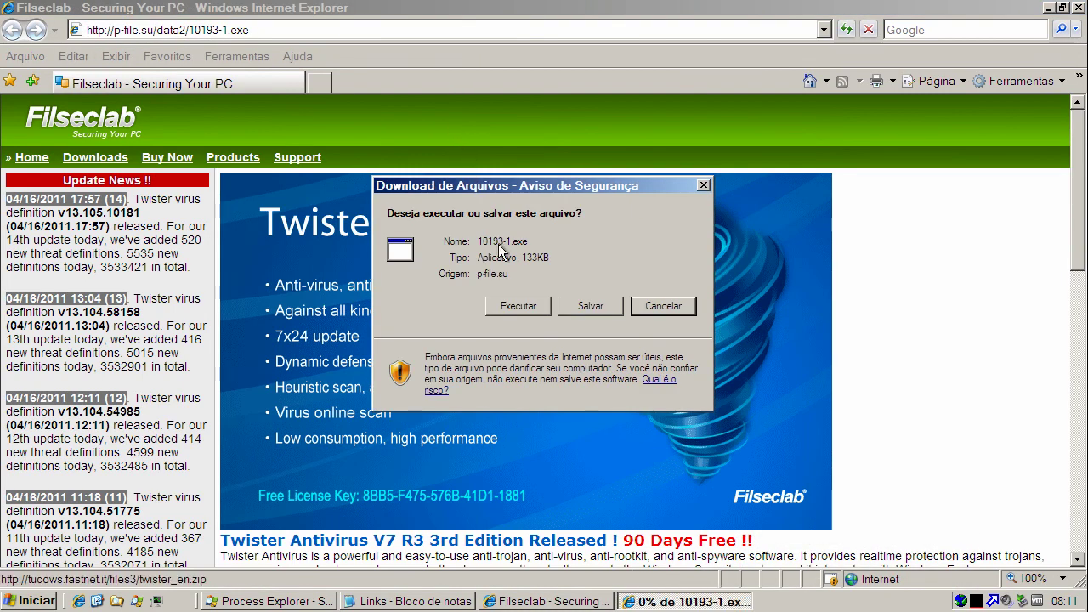
{"action": "left_click", "coordinate": [515, 312]}
{"action": "left_click", "coordinate": [671, 281]}
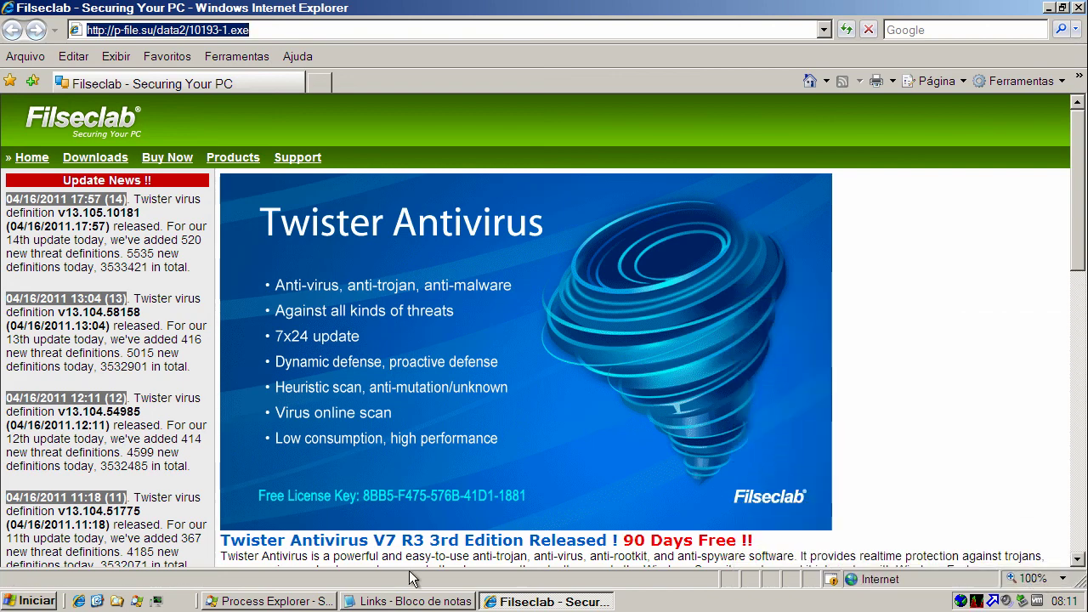
Step: Load spl.kerrq.com/sib/profiles/admin/file.exe from the Links file in the browser and delete the suspect reported by the antivirus
{"action": "left_click", "coordinate": [379, 601]}
{"action": "left_click", "coordinate": [236, 221]}
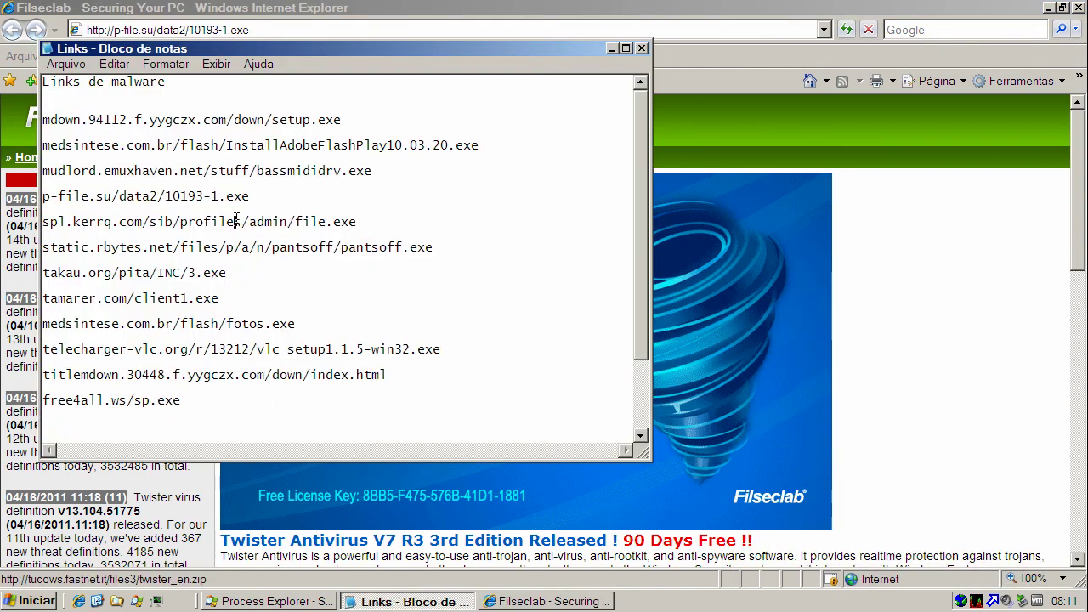
{"action": "double_click", "coordinate": [237, 221]}
{"action": "right_click", "coordinate": [238, 219]}
{"action": "left_click", "coordinate": [272, 272]}
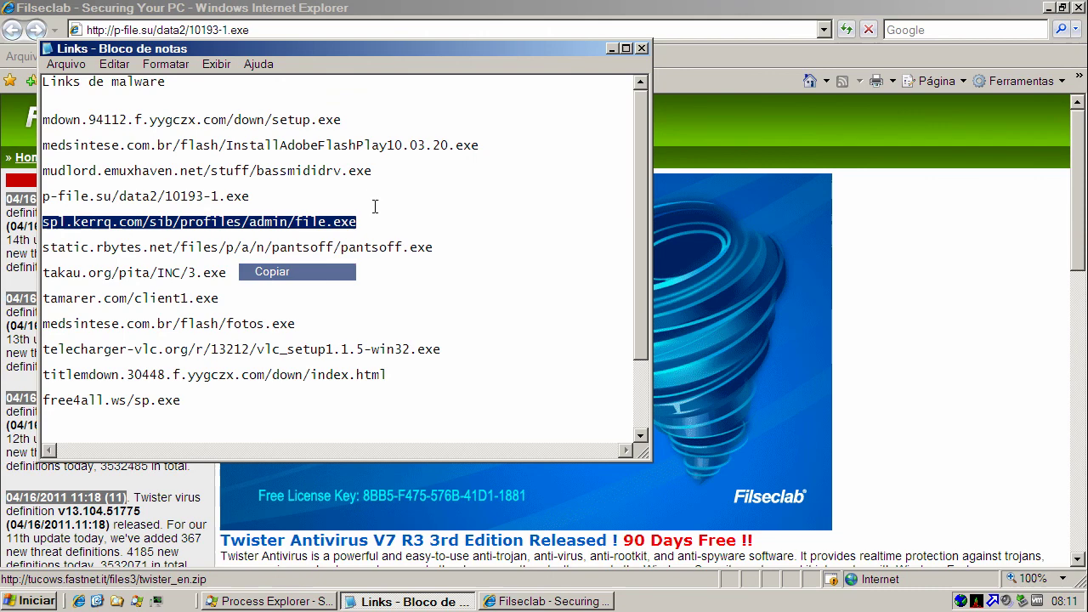
{"action": "left_click", "coordinate": [611, 49]}
{"action": "left_click", "coordinate": [423, 29]}
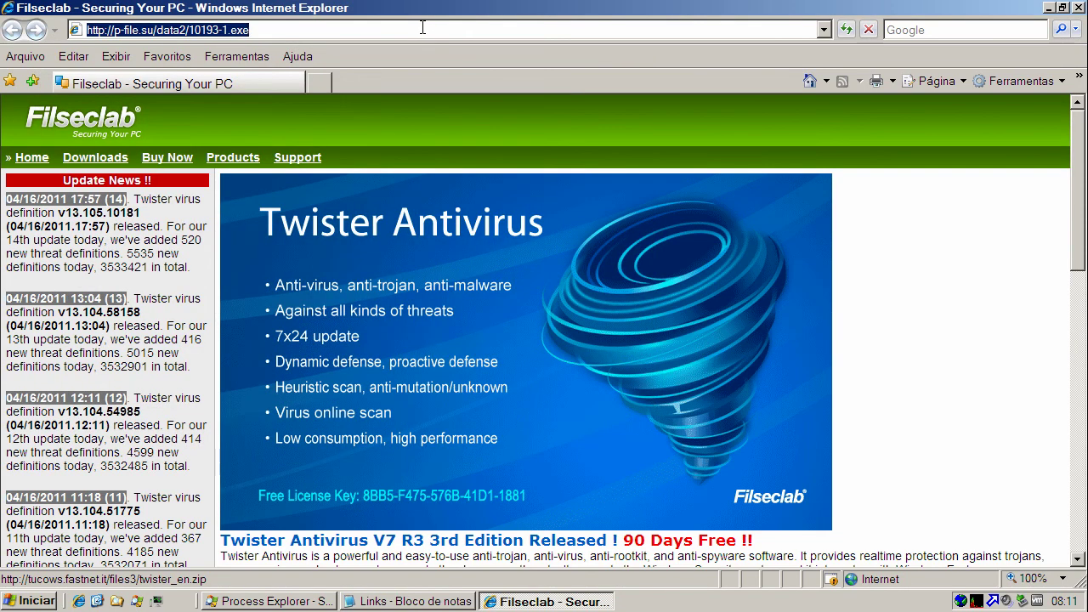
{"action": "key", "text": "ctrl+v"}
{"action": "key", "text": "Return"}
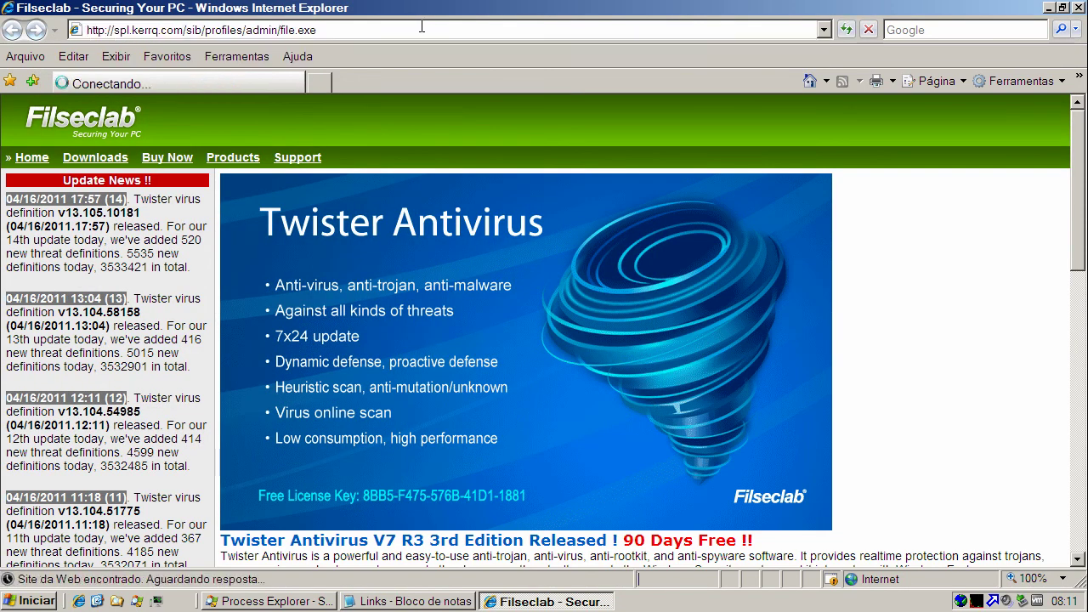
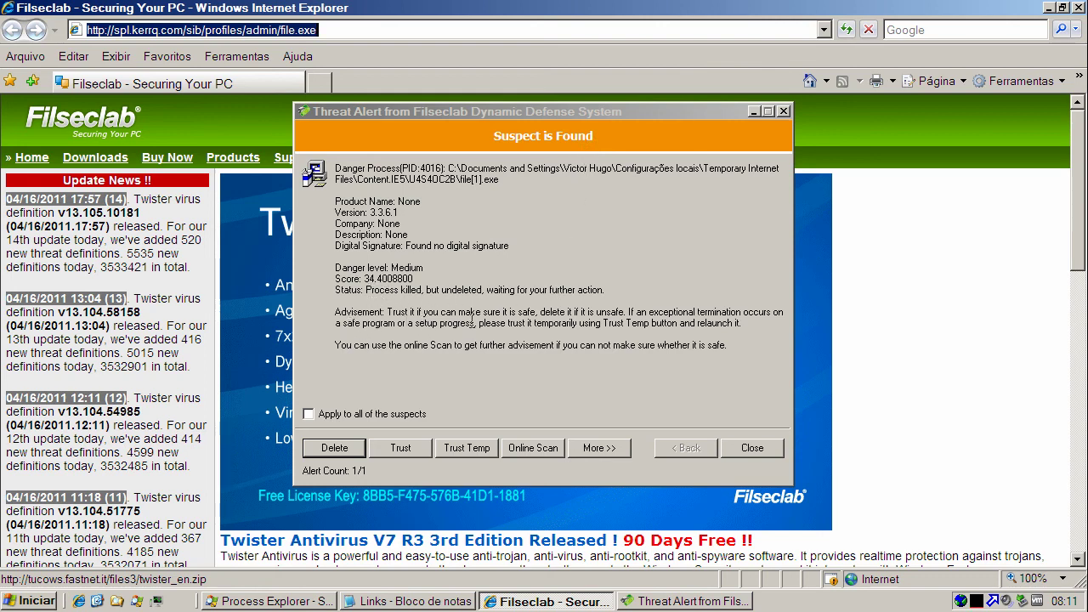
{"action": "left_click", "coordinate": [326, 449]}
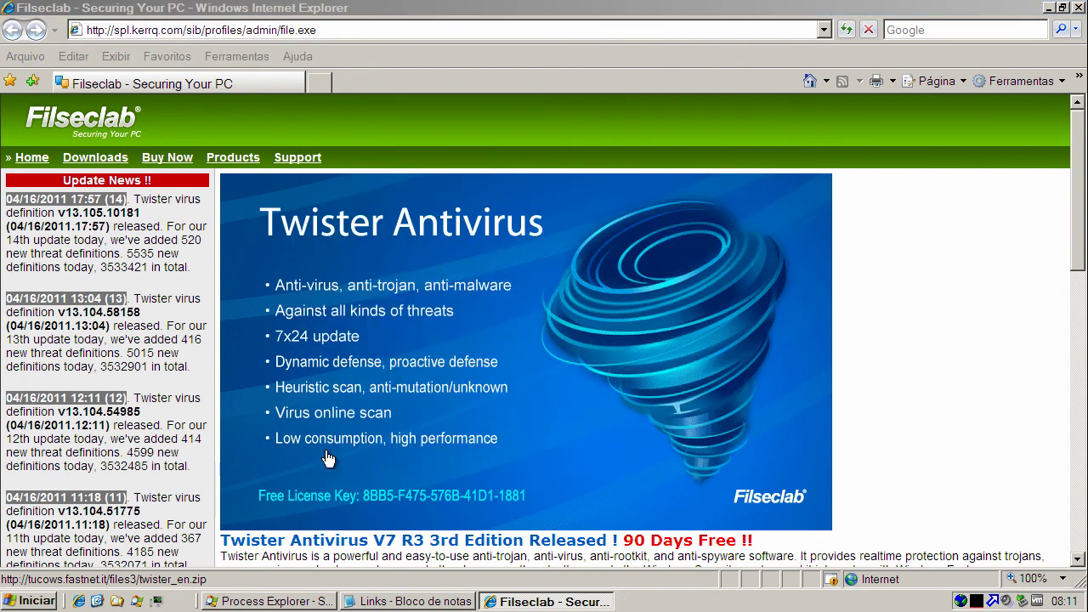
Step: Copy static.rbytes.net/files/p/a/n/pantsoff/pantsoff.exe from the Links file, load it in the browser and run the executable
{"action": "left_click", "coordinate": [408, 601]}
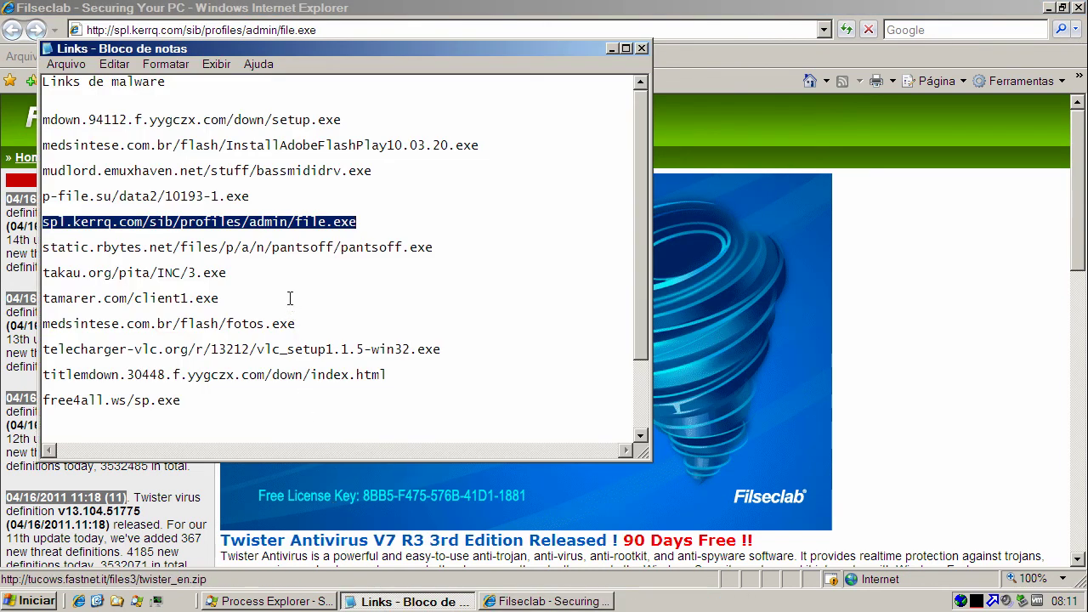
{"action": "double_click", "coordinate": [290, 248]}
{"action": "right_click", "coordinate": [290, 249]}
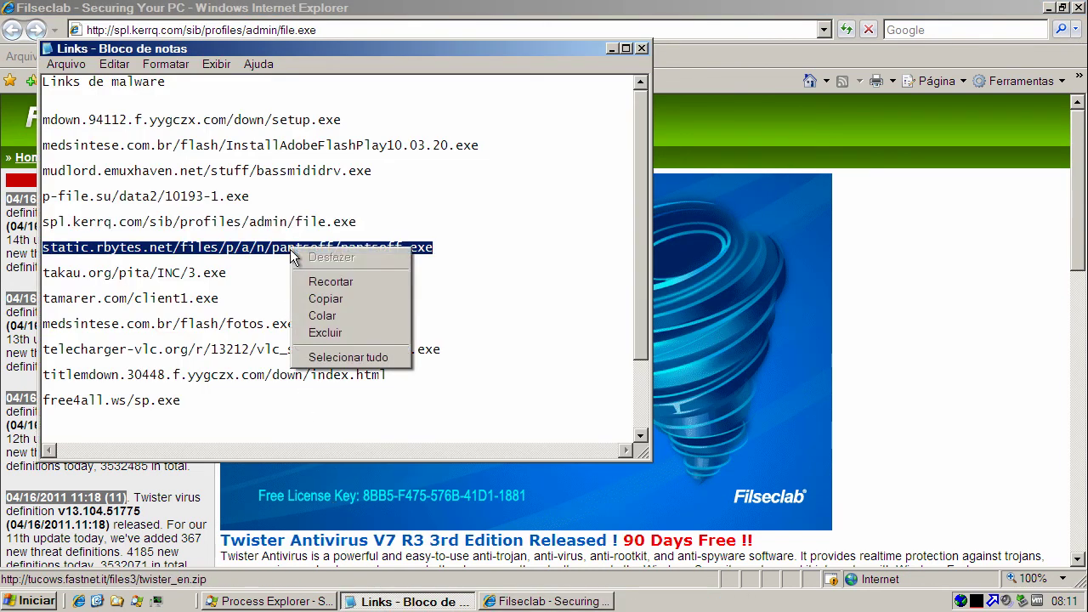
{"action": "left_click", "coordinate": [331, 298]}
{"action": "left_click", "coordinate": [455, 30]}
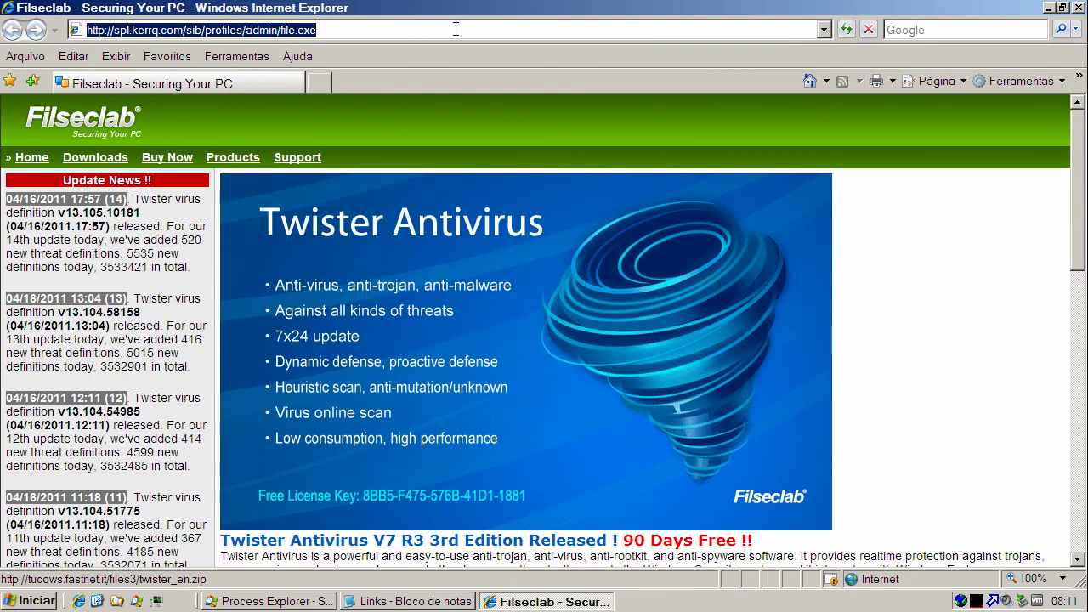
{"action": "key", "text": "ctrl+v"}
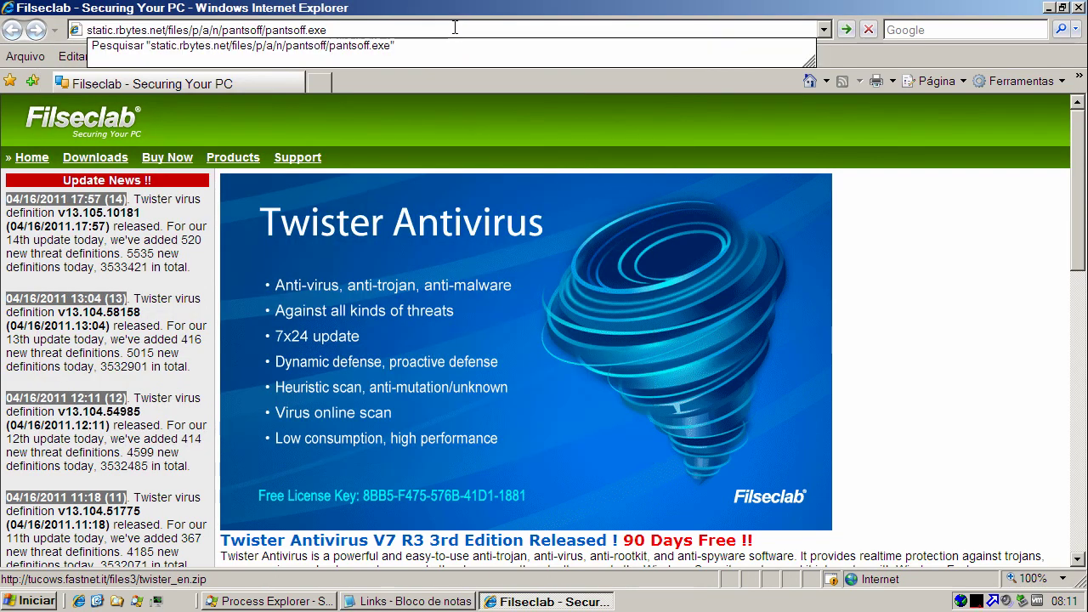
{"action": "key", "text": "Return"}
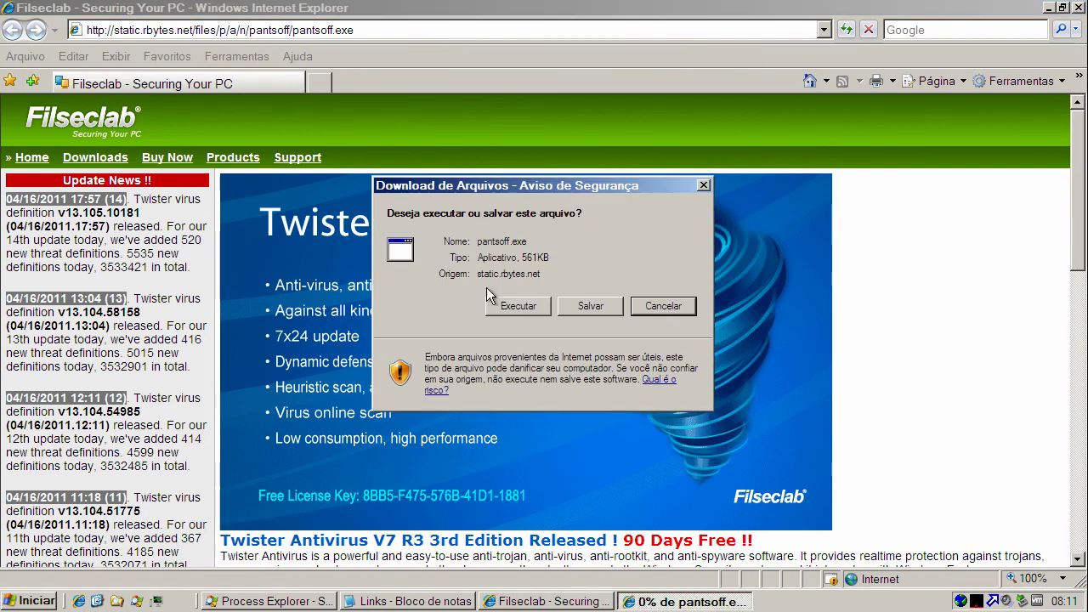
{"action": "left_click", "coordinate": [513, 310]}
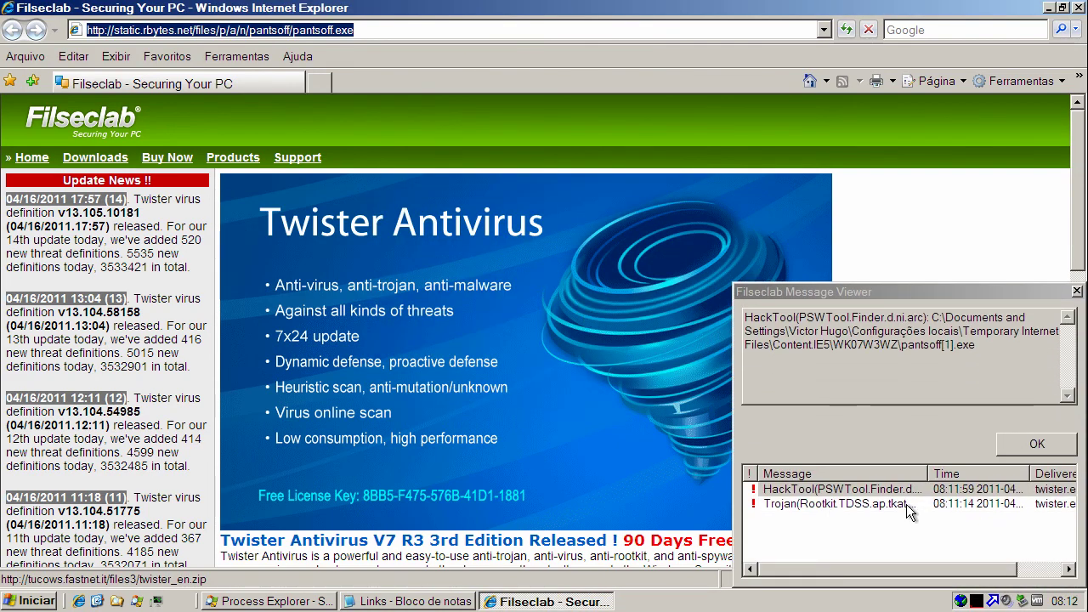
Step: Review the HackTool and Trojan detection messages in the Filseclab Message Viewer and dismiss the viewer
{"action": "left_click", "coordinate": [906, 504]}
{"action": "left_click", "coordinate": [905, 493]}
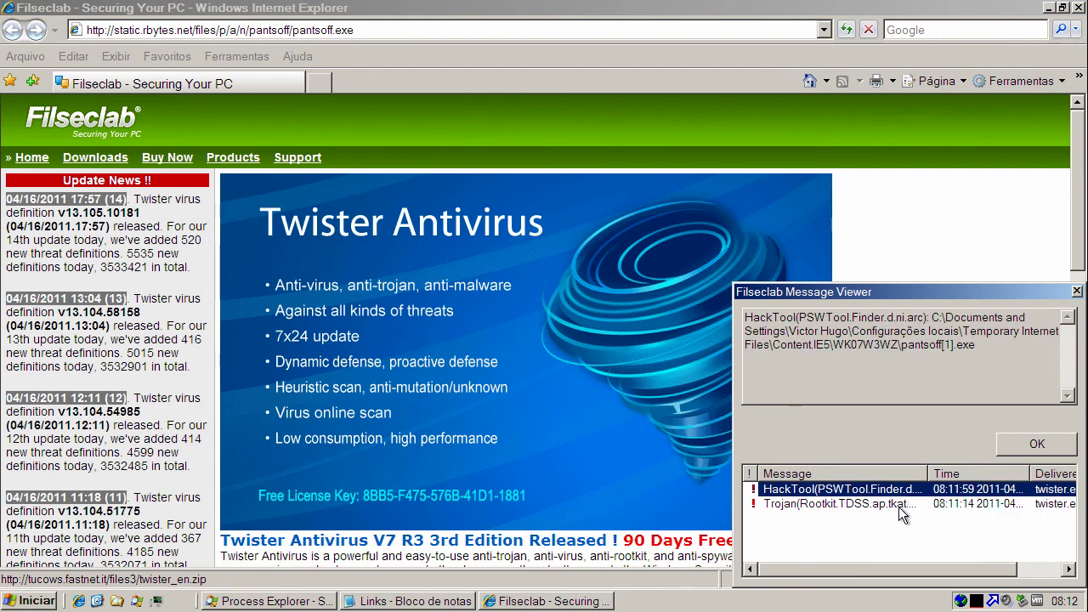
{"action": "left_click", "coordinate": [856, 505]}
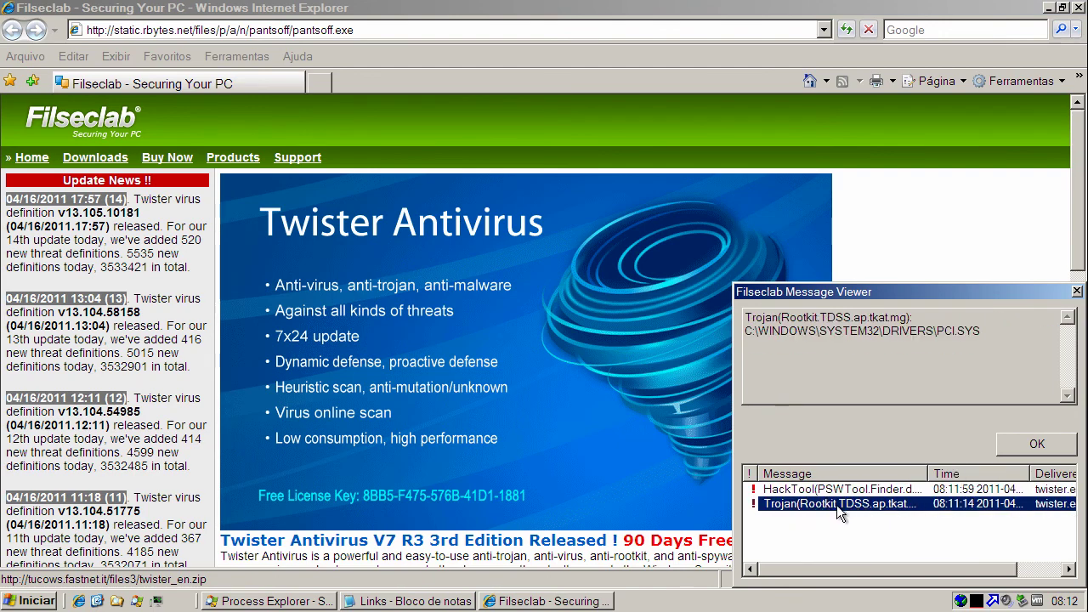
{"action": "left_click", "coordinate": [1037, 444]}
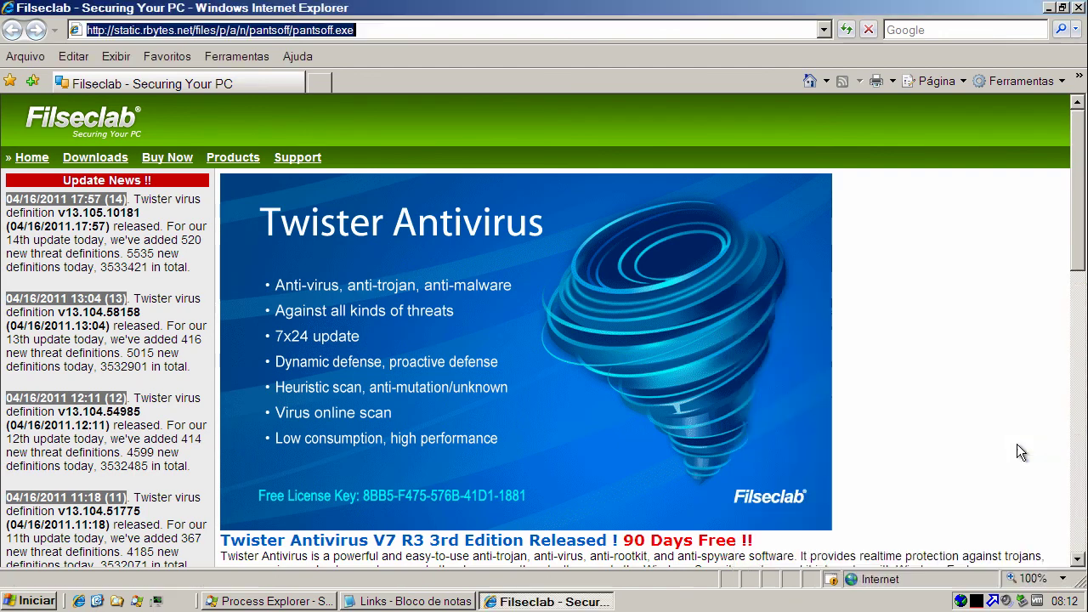
Step: Copy takau.org/pita/INC/3.exe from the Links file and load it in the browser
{"action": "left_click", "coordinate": [407, 601]}
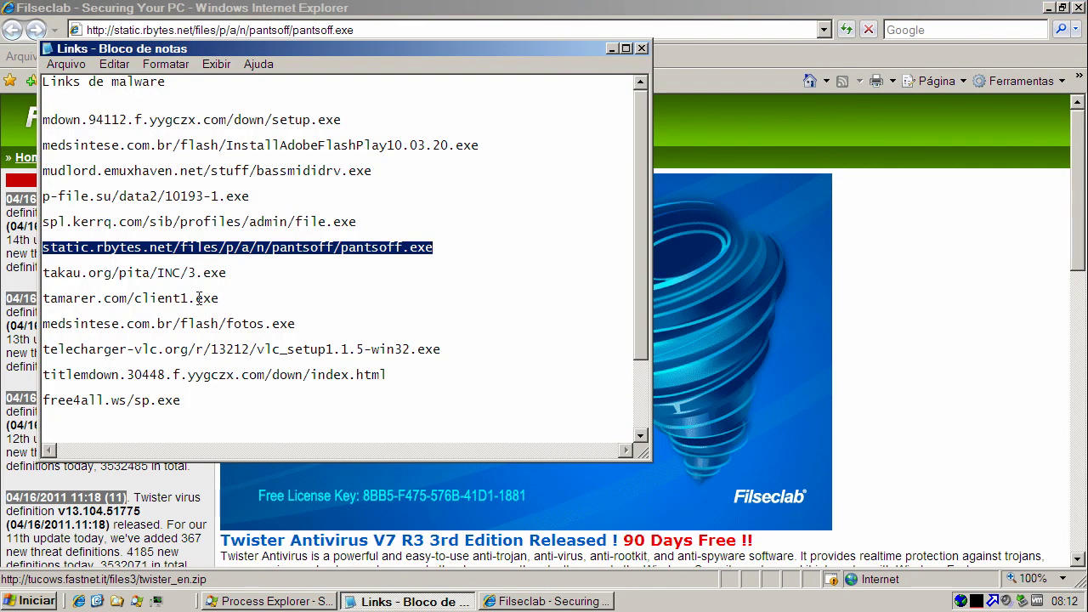
{"action": "double_click", "coordinate": [193, 273]}
{"action": "right_click", "coordinate": [192, 275]}
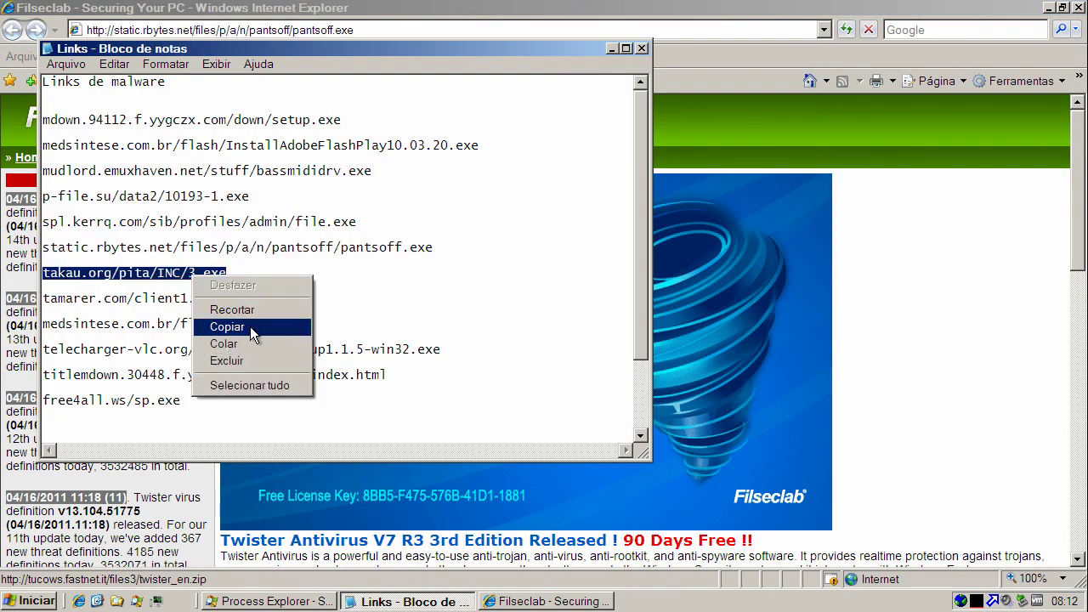
{"action": "left_click", "coordinate": [250, 326]}
{"action": "left_click", "coordinate": [615, 50]}
{"action": "left_click", "coordinate": [451, 24]}
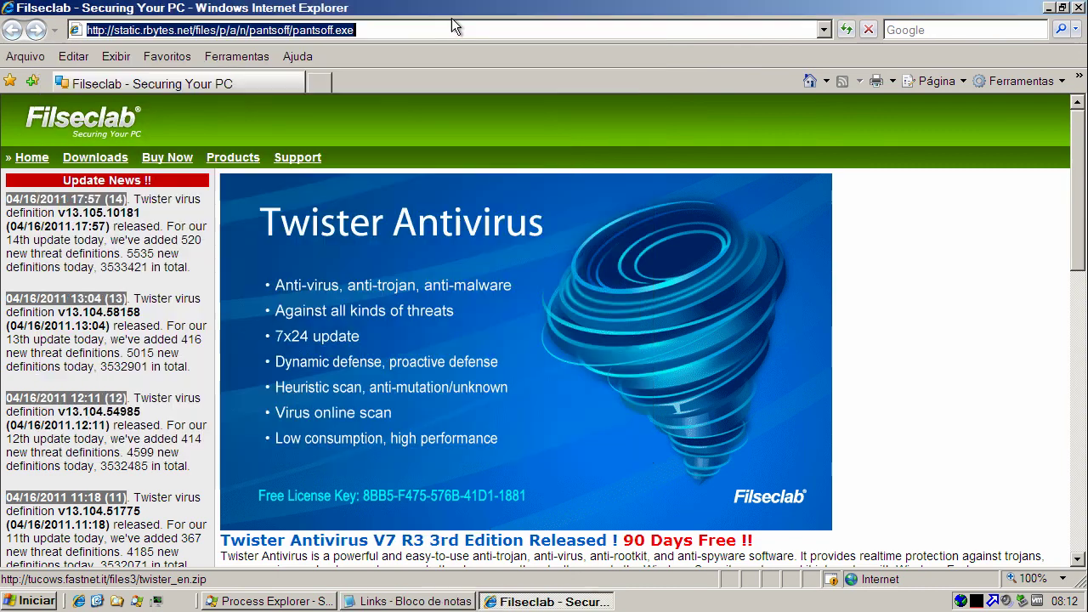
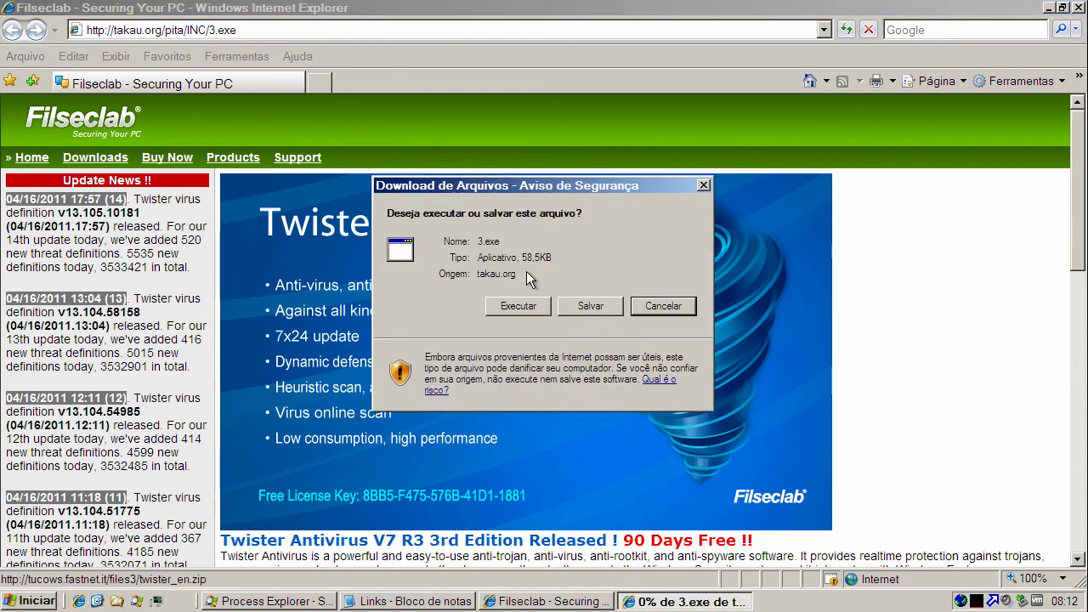
Step: Run the downloaded 3.exe despite the unverified publisher and dismiss the resulting error and the antivirus detection message
{"action": "left_click", "coordinate": [521, 308]}
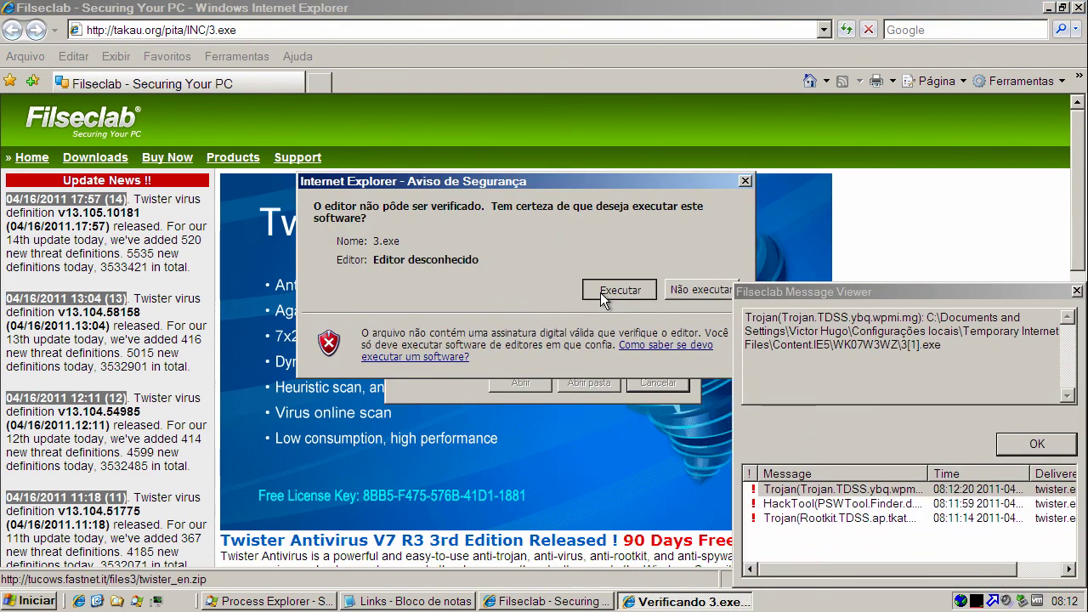
{"action": "left_click", "coordinate": [552, 289]}
{"action": "left_click", "coordinate": [514, 341]}
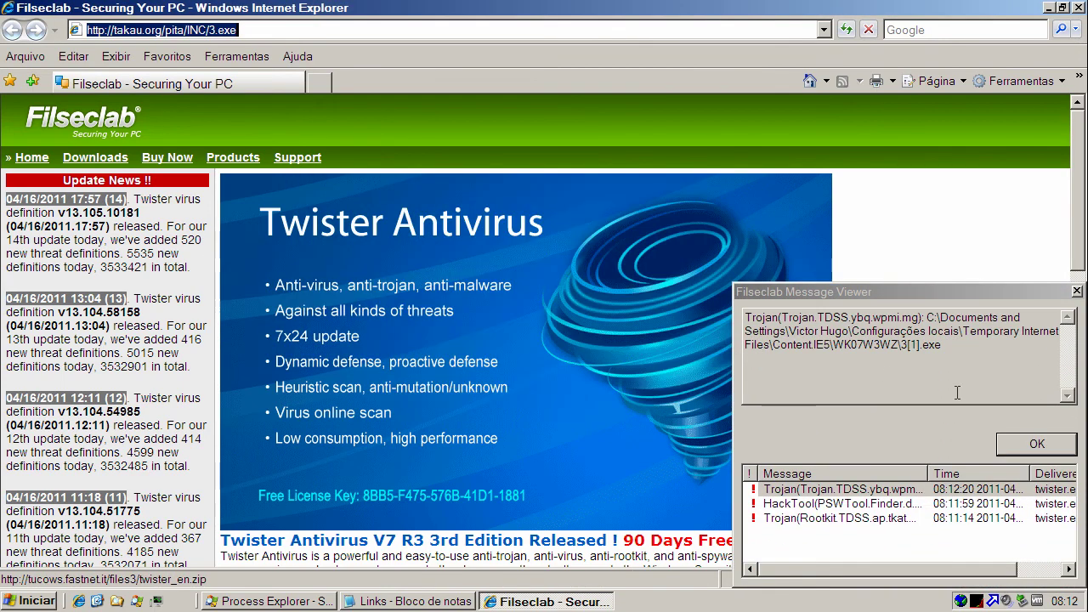
{"action": "left_click", "coordinate": [1024, 443]}
Step: Copy tamarer.com/client1.exe from the Links file and load it in the browser
{"action": "key", "text": "alt+Tab"}
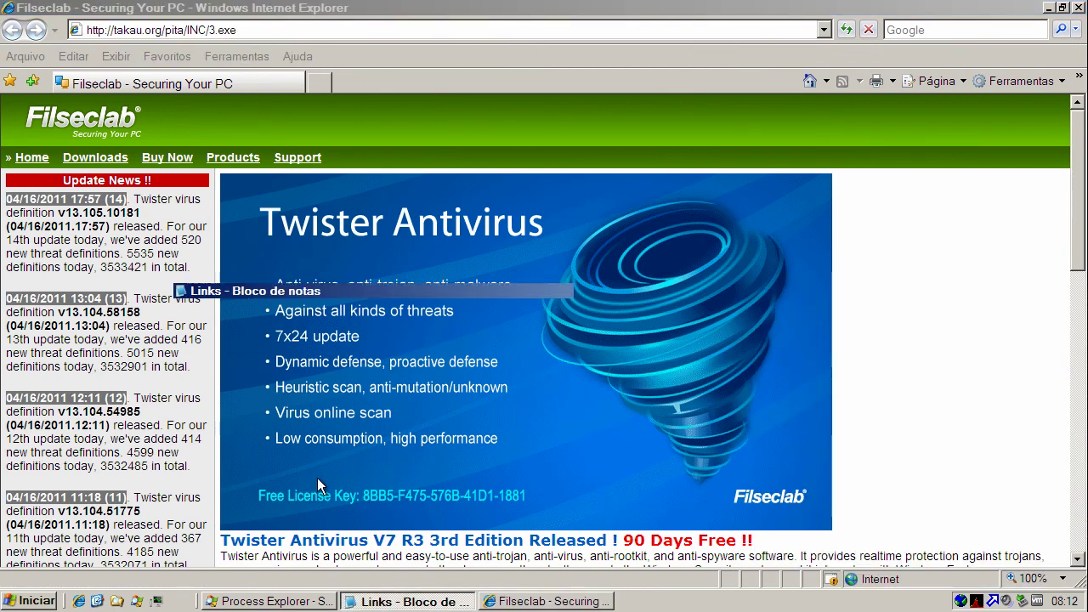
{"action": "double_click", "coordinate": [196, 297]}
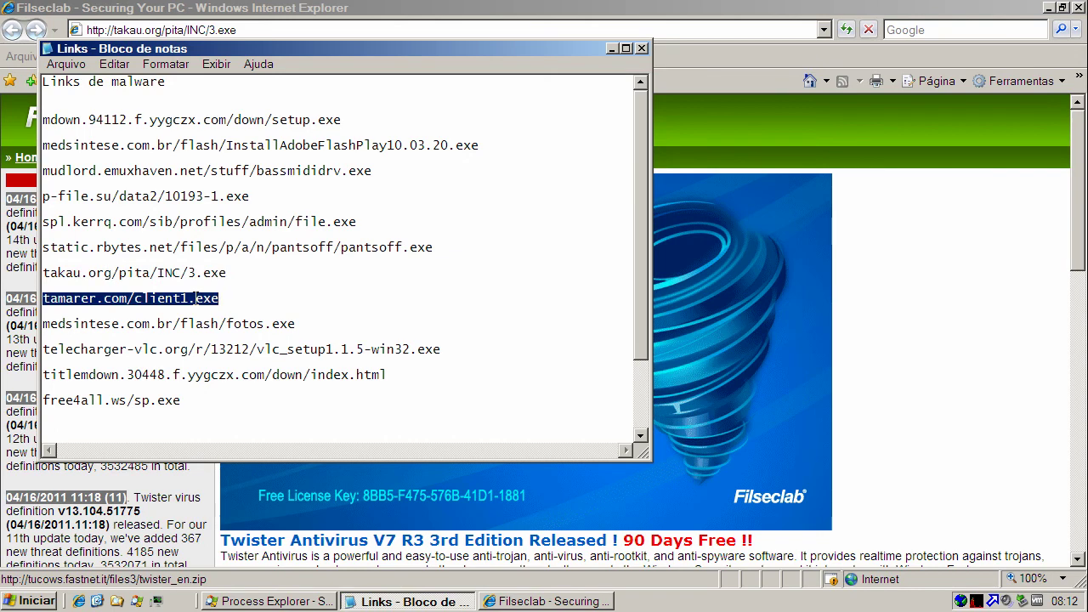
{"action": "right_click", "coordinate": [197, 299]}
{"action": "left_click", "coordinate": [228, 355]}
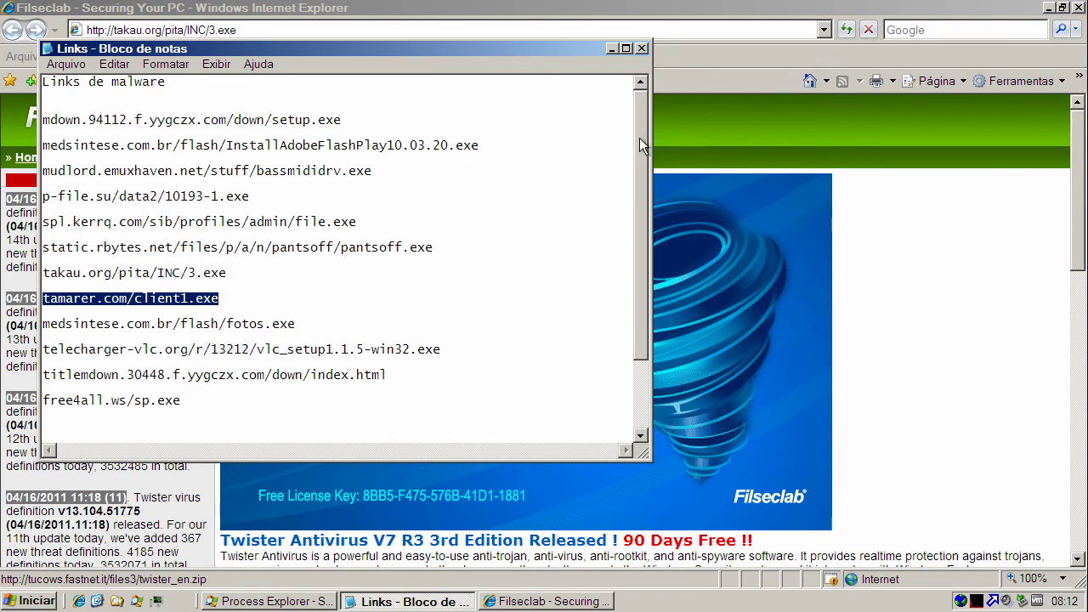
{"action": "left_click", "coordinate": [611, 49]}
{"action": "left_click", "coordinate": [306, 34]}
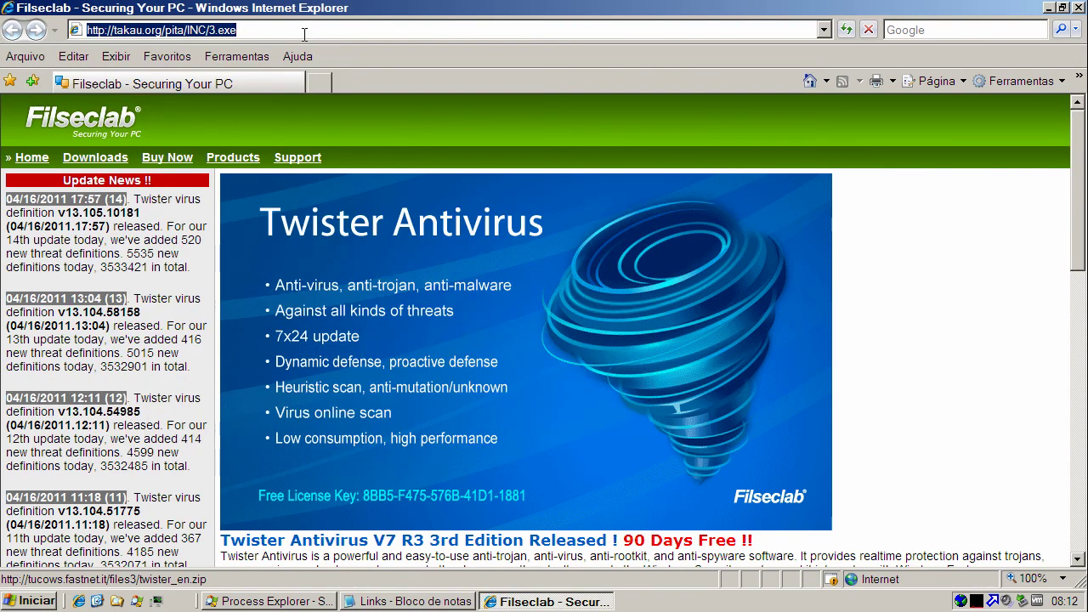
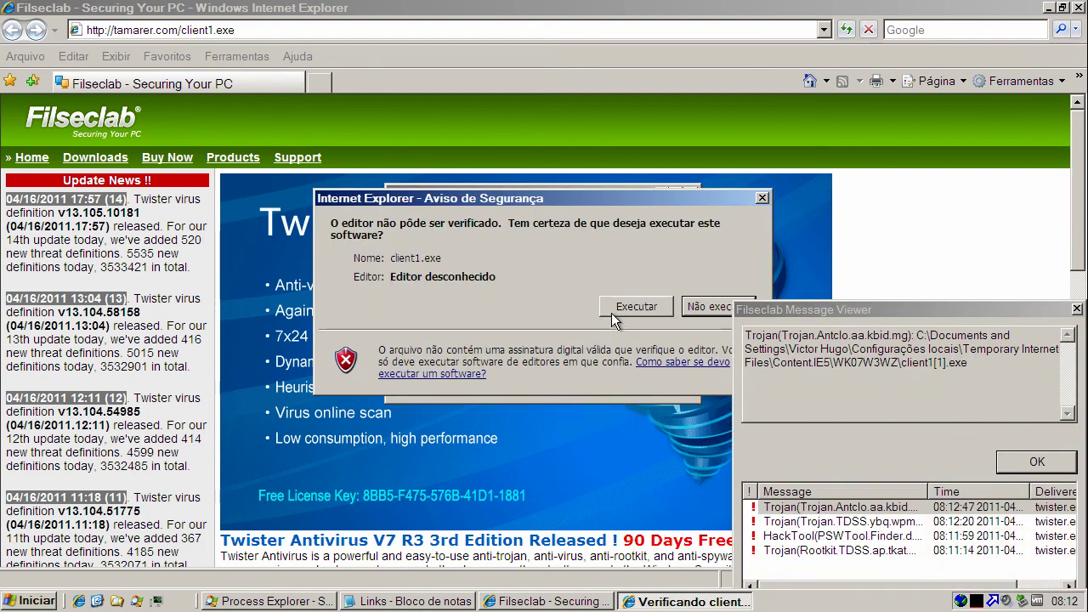
Step: Run client1.exe despite the unverified publisher and dismiss the Windows error and the antivirus detection message
{"action": "left_click", "coordinate": [618, 315]}
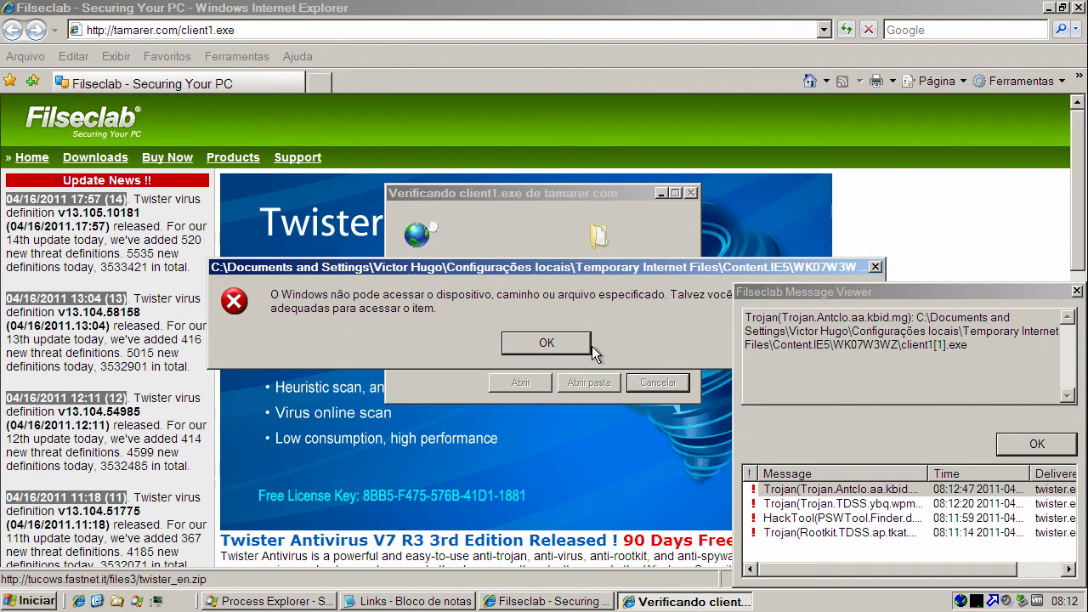
{"action": "left_click", "coordinate": [590, 345]}
{"action": "left_click", "coordinate": [1033, 447]}
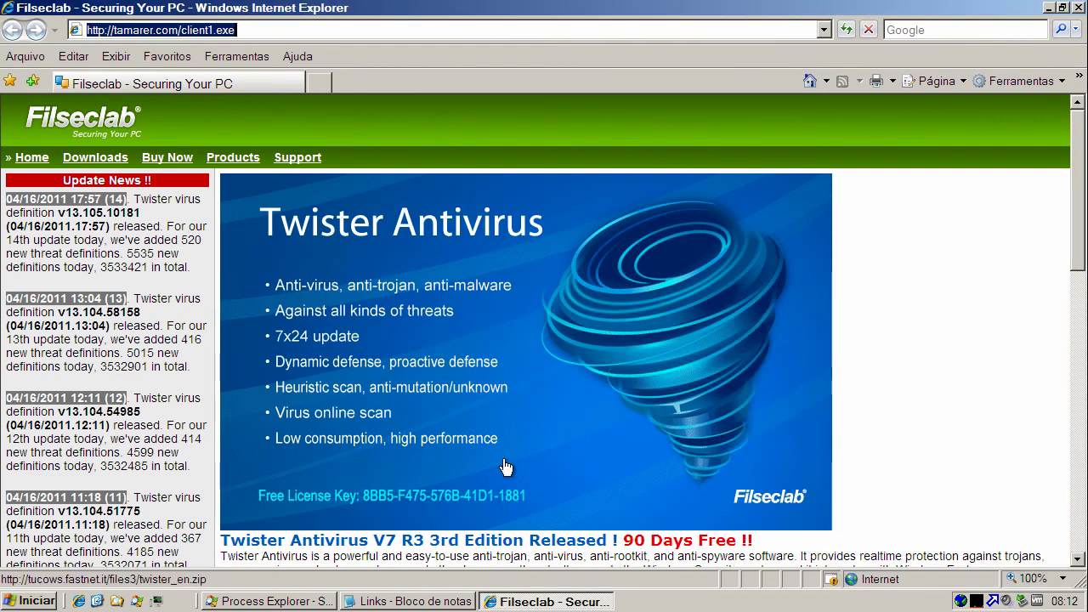
Step: Copy medsintese.com.br/flash/fotos.exe from the Links file and load it in the browser
{"action": "left_click", "coordinate": [414, 601]}
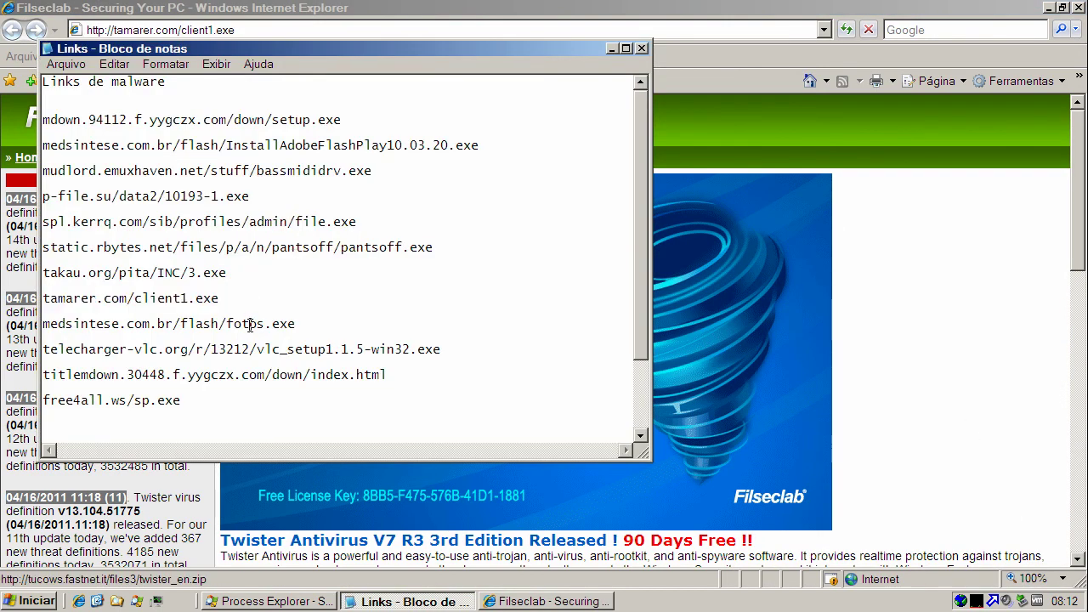
{"action": "double_click", "coordinate": [253, 324]}
{"action": "right_click", "coordinate": [252, 326]}
{"action": "left_click", "coordinate": [284, 380]}
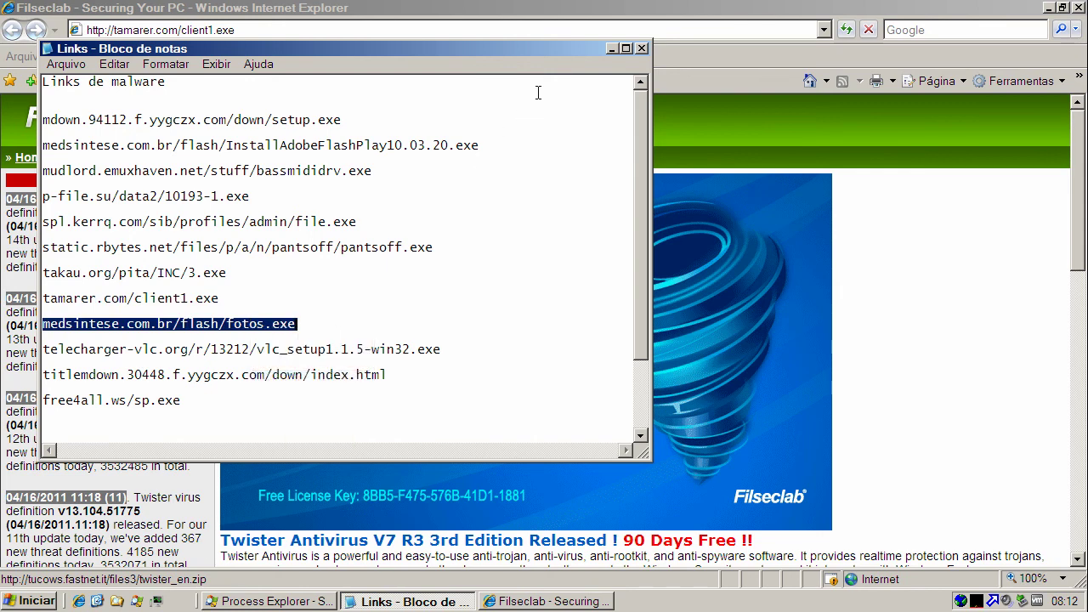
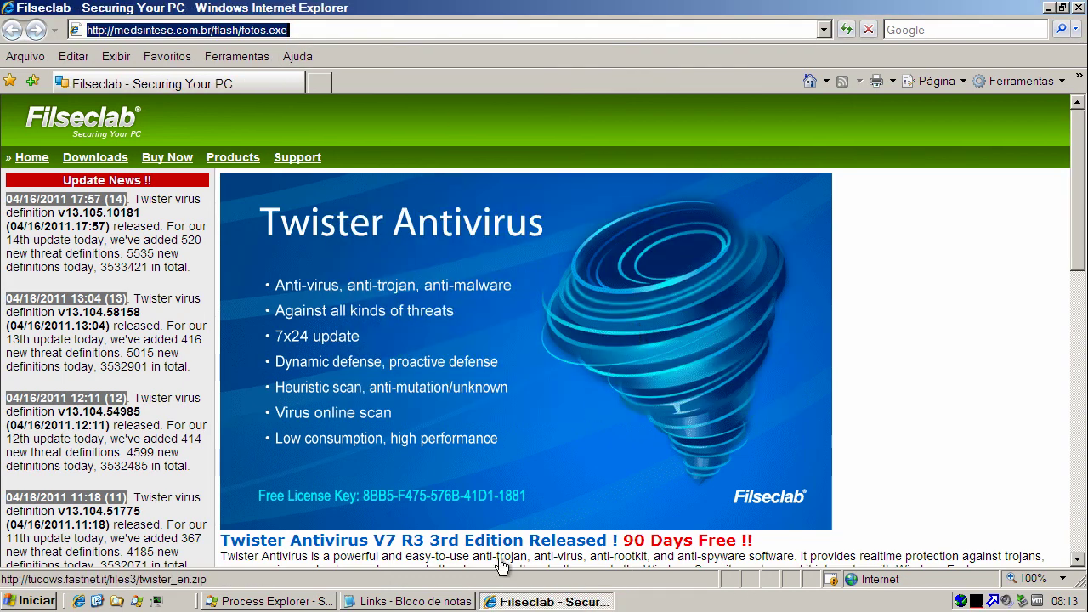
Step: Load telecharger-vlc.org/r/13212/vlc_setup1.1.5-win32.exe from the Links file in the browser, closing the Telegramas tab first
{"action": "left_click", "coordinate": [431, 600]}
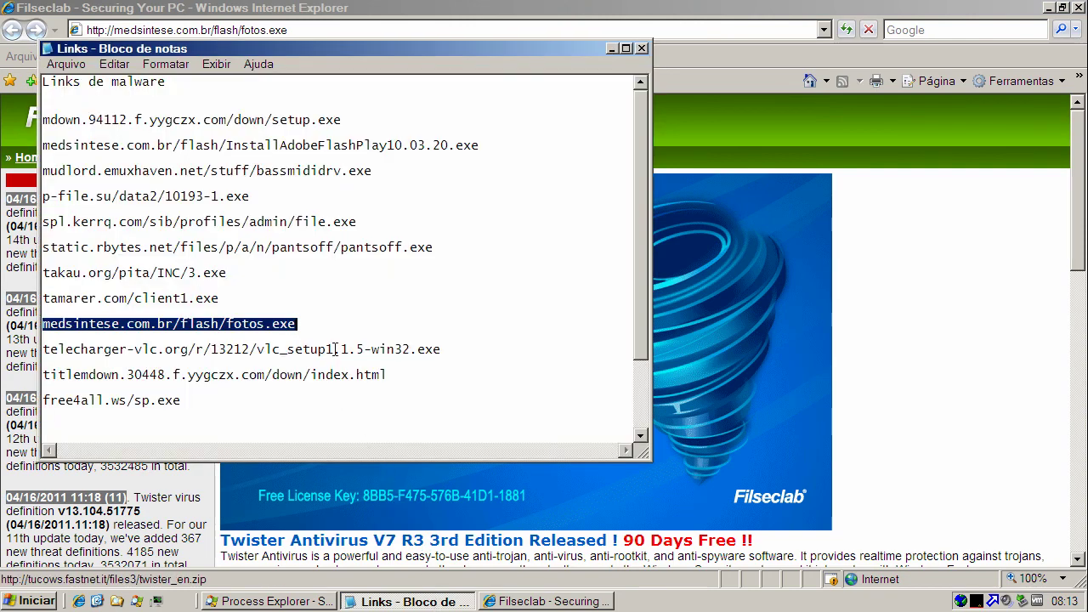
{"action": "double_click", "coordinate": [335, 349]}
{"action": "right_click", "coordinate": [335, 349]}
{"action": "left_click", "coordinate": [367, 399]}
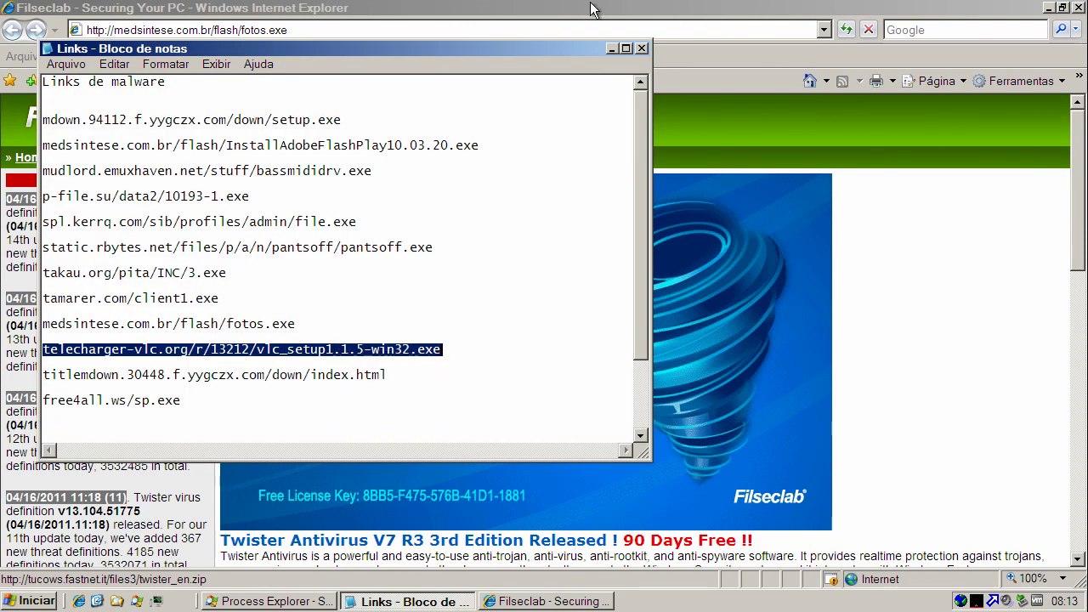
{"action": "left_click", "coordinate": [611, 49]}
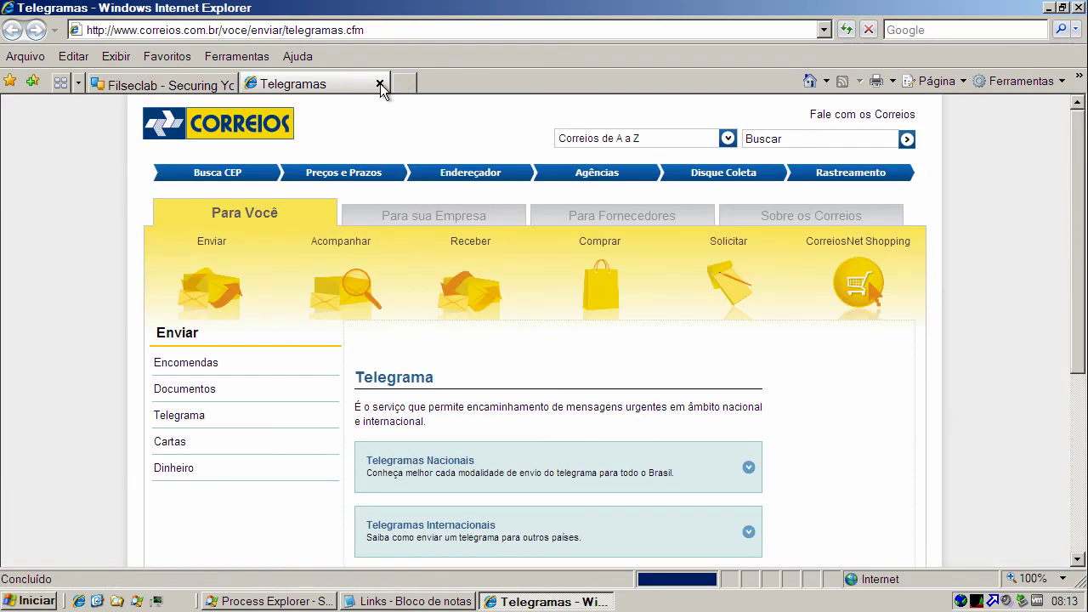
{"action": "left_click", "coordinate": [380, 84]}
{"action": "left_click", "coordinate": [347, 30]}
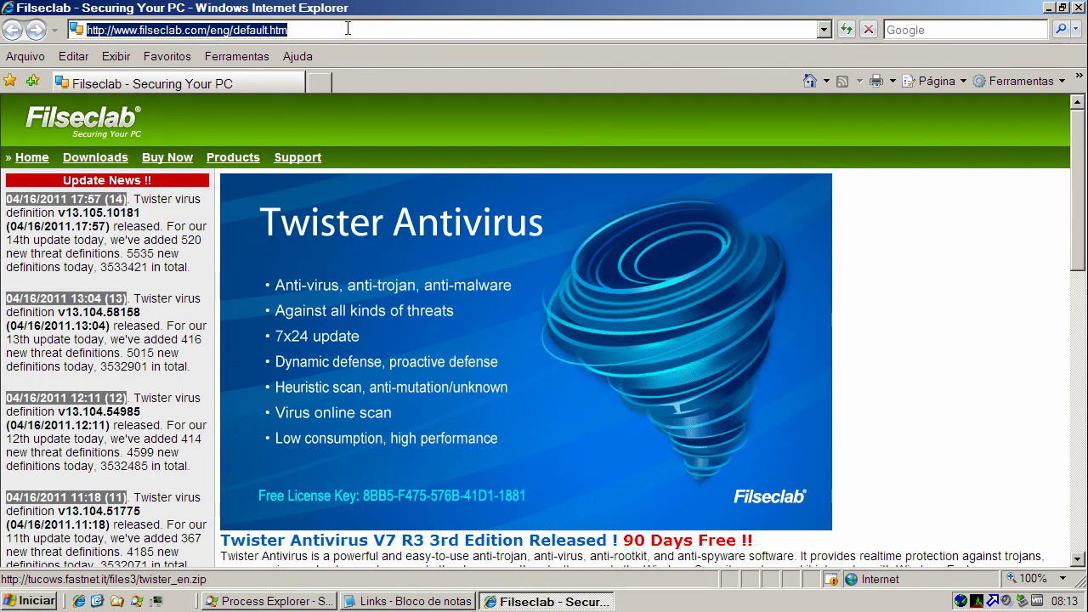
{"action": "key", "text": "ctrl+v"}
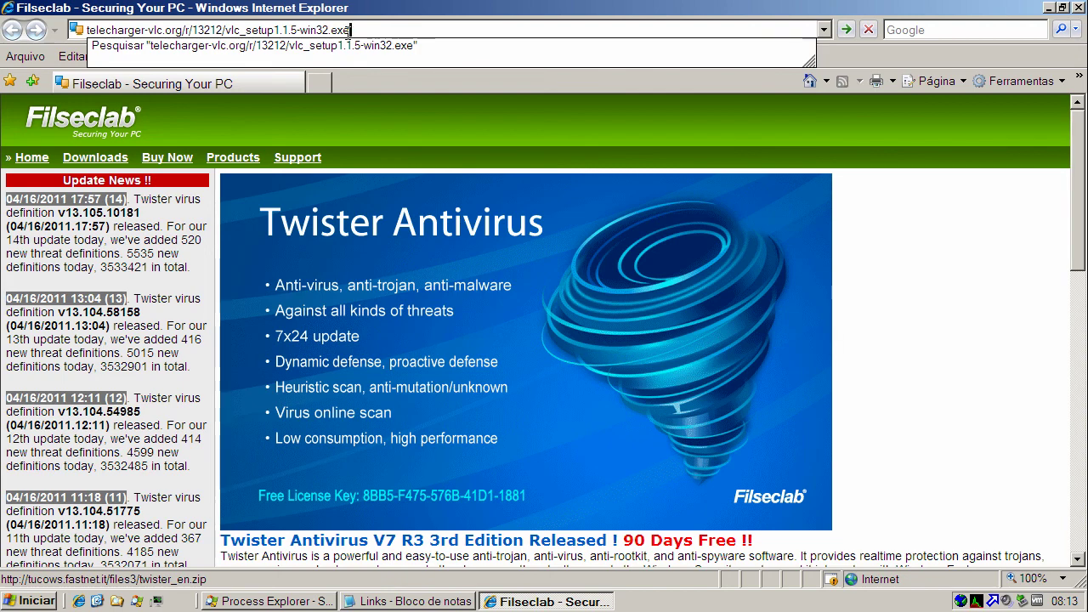
{"action": "key", "text": "Return"}
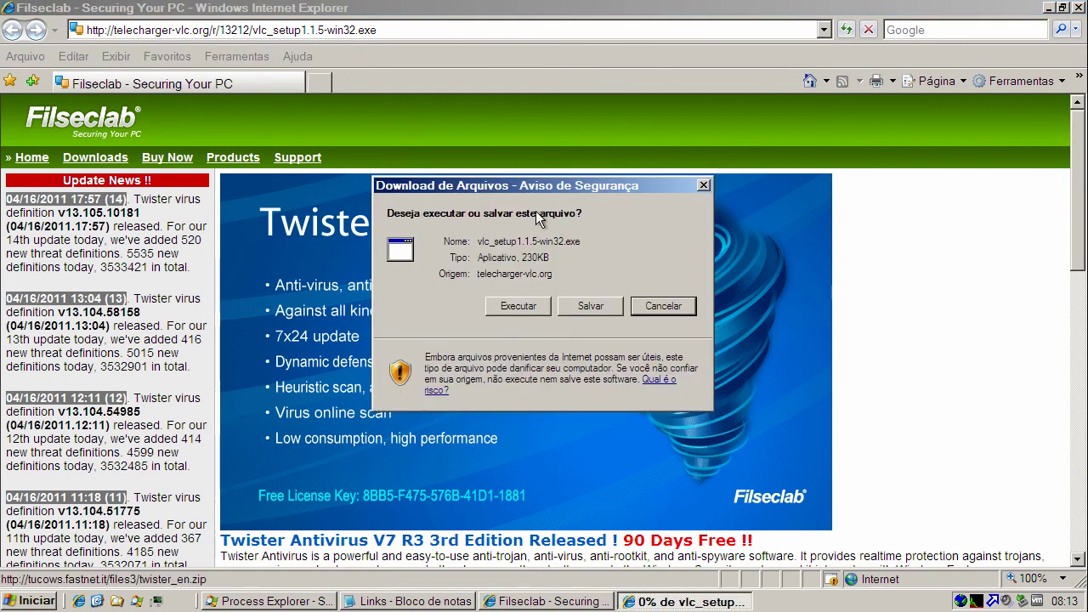
Step: Run vlc_setup1.1.5-win32.exe and delete the suspect reported in the Filseclab threat alert
{"action": "left_click", "coordinate": [529, 307]}
{"action": "left_click", "coordinate": [599, 282]}
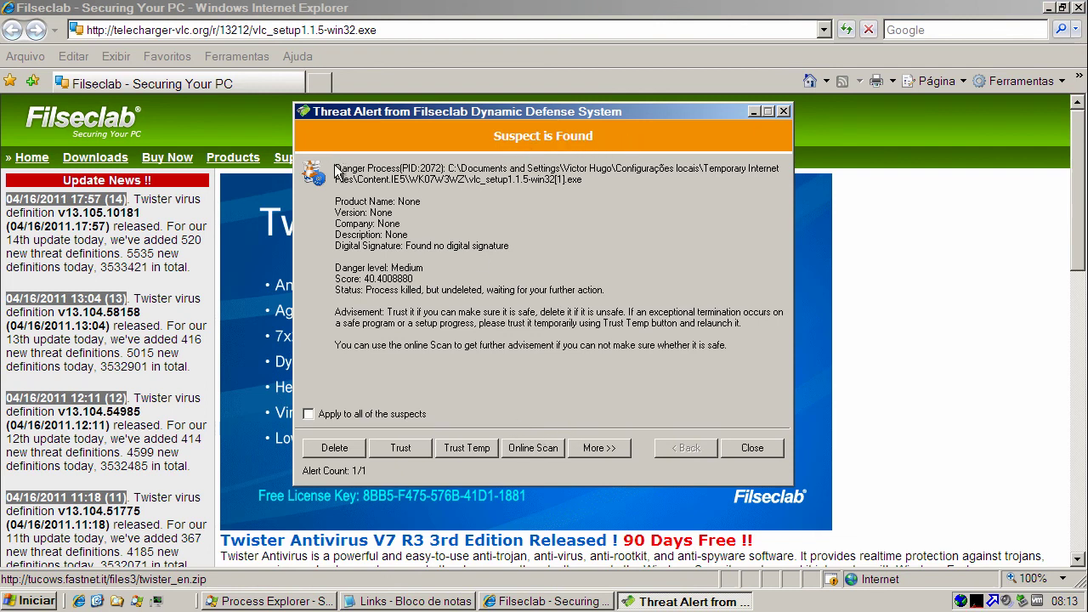
{"action": "left_click_drag", "start_coordinate": [335, 164], "coordinate": [399, 166]}
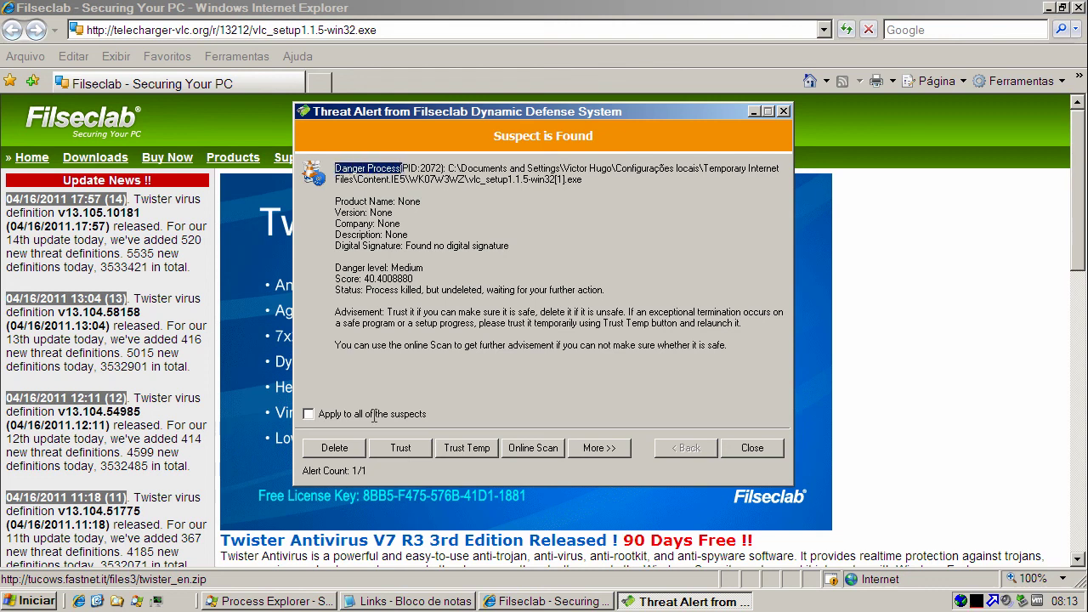
{"action": "left_click", "coordinate": [349, 449]}
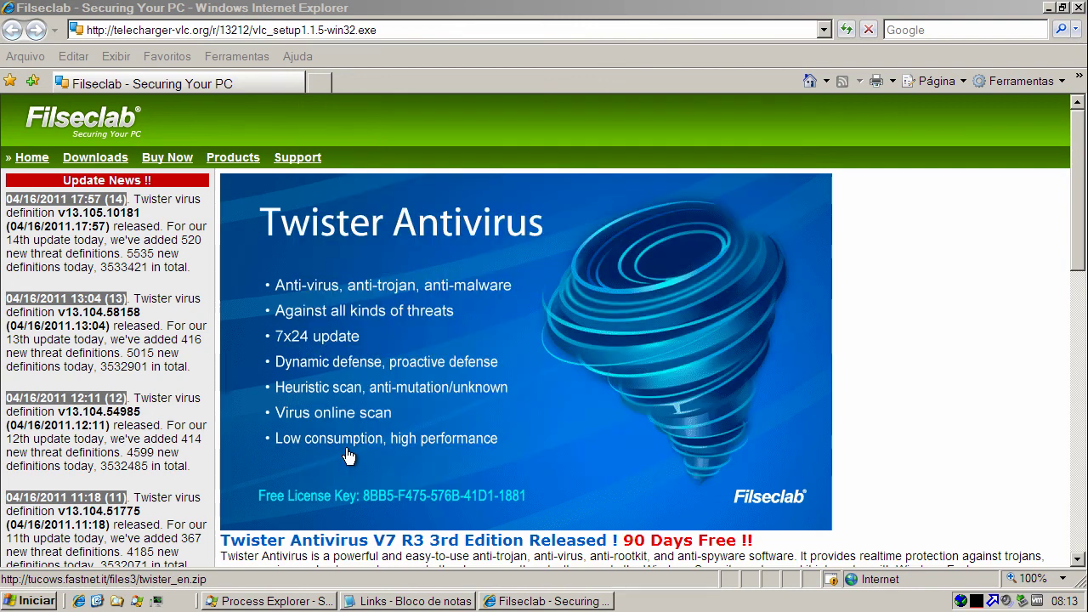
Step: Load titlemdown.30448.f.yygczx.com/down/index.html from the Links file in the browser and choose to run the offered setup.exe
{"action": "left_click", "coordinate": [406, 601]}
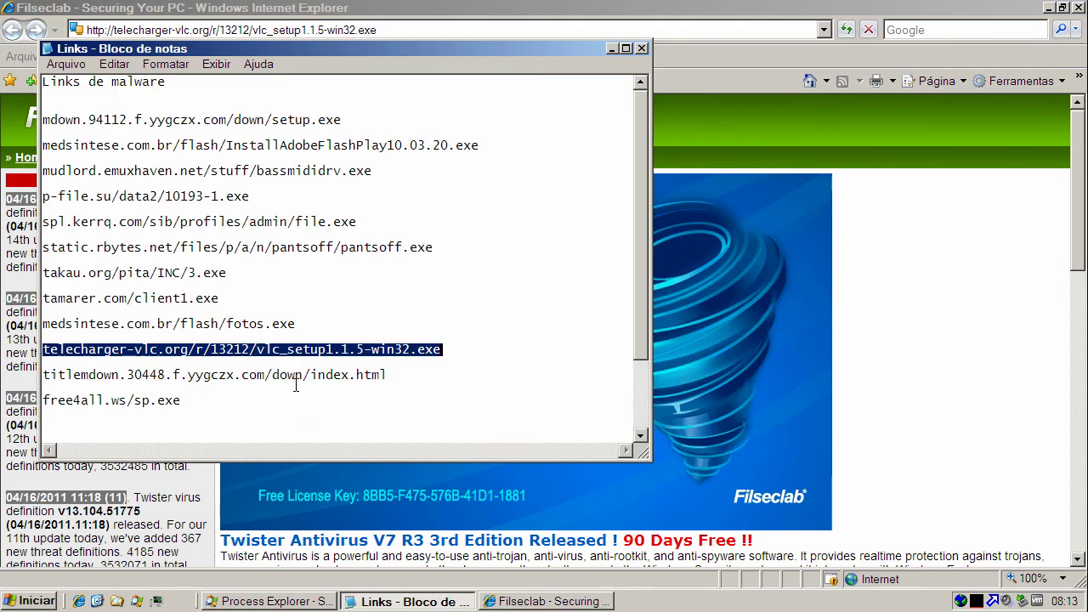
{"action": "double_click", "coordinate": [291, 374]}
{"action": "right_click", "coordinate": [292, 374]}
{"action": "left_click", "coordinate": [345, 419]}
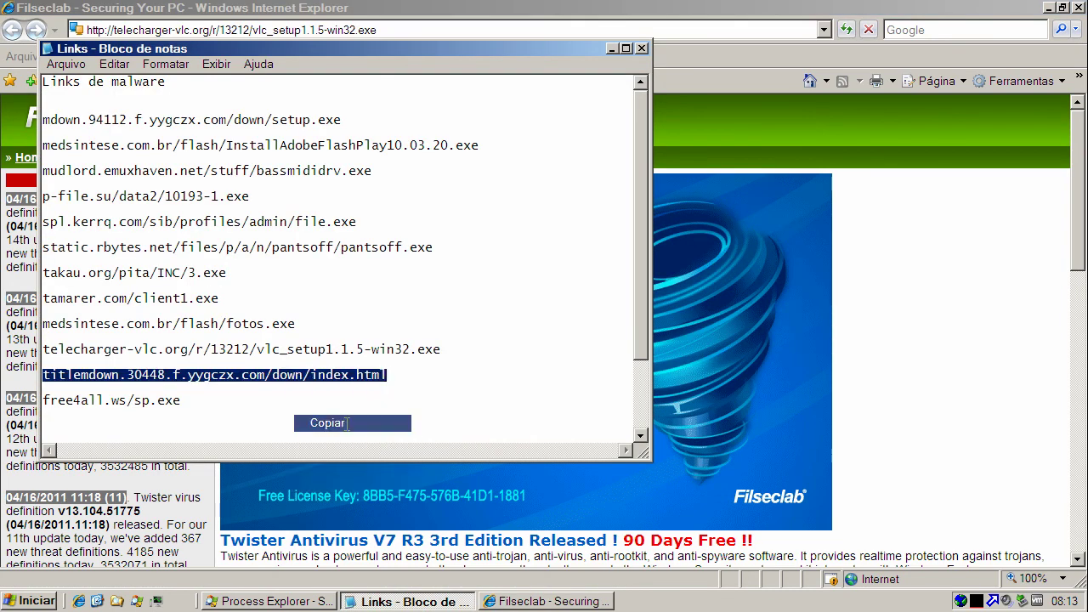
{"action": "left_click", "coordinate": [252, 30]}
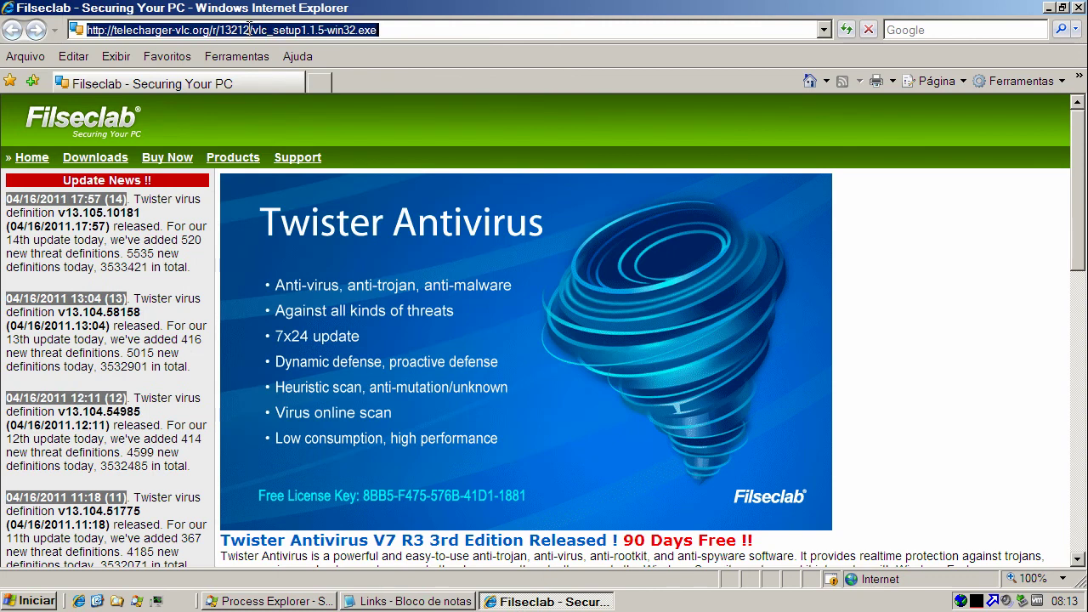
{"action": "key", "text": "ctrl+v"}
{"action": "key", "text": "Return"}
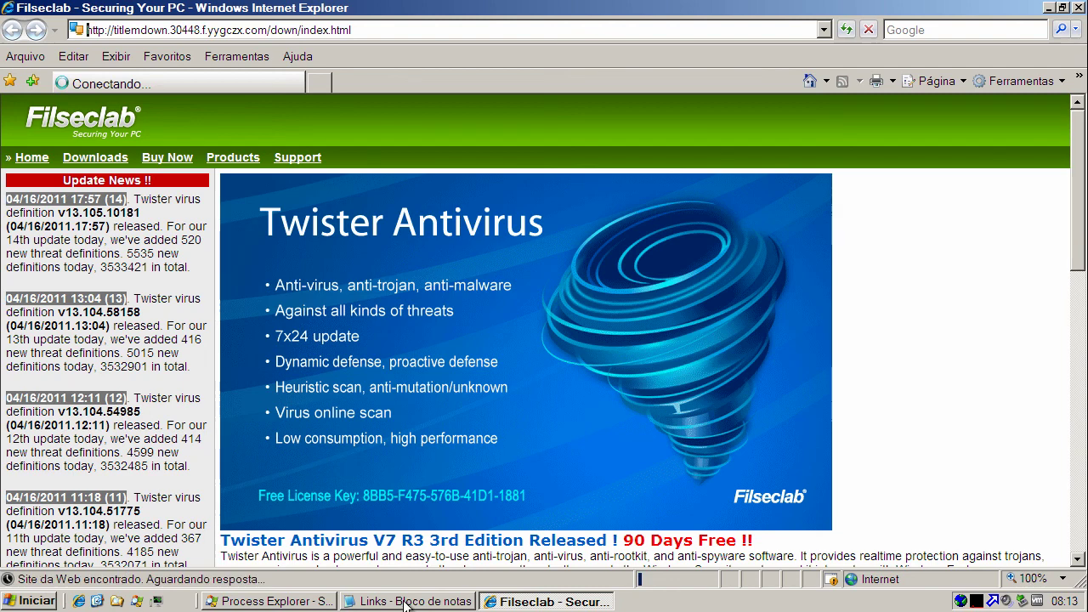
{"action": "left_click", "coordinate": [320, 602]}
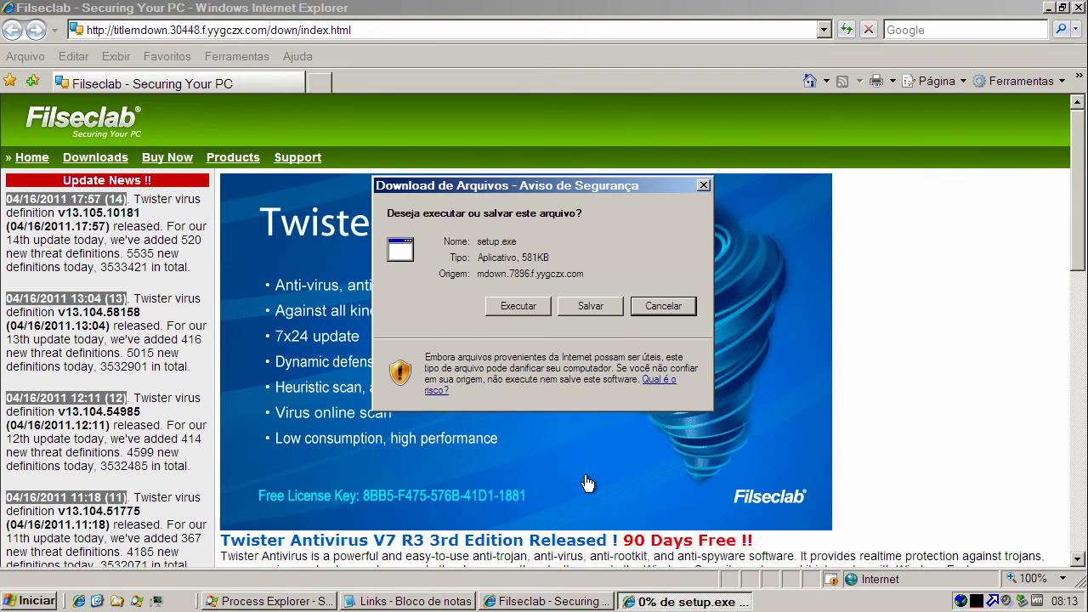
{"action": "left_click", "coordinate": [539, 310]}
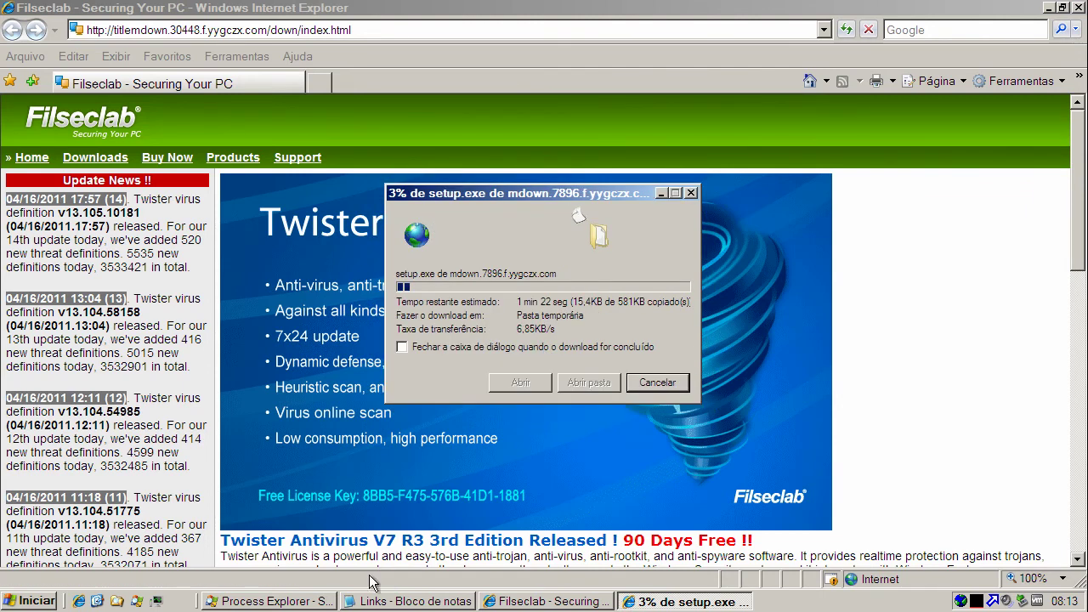
Step: Load free4all.ws/sp.exe from the Links file in the browser, choose to run it and dismiss the Filseclab detection message
{"action": "left_click", "coordinate": [368, 602]}
{"action": "left_click", "coordinate": [99, 425]}
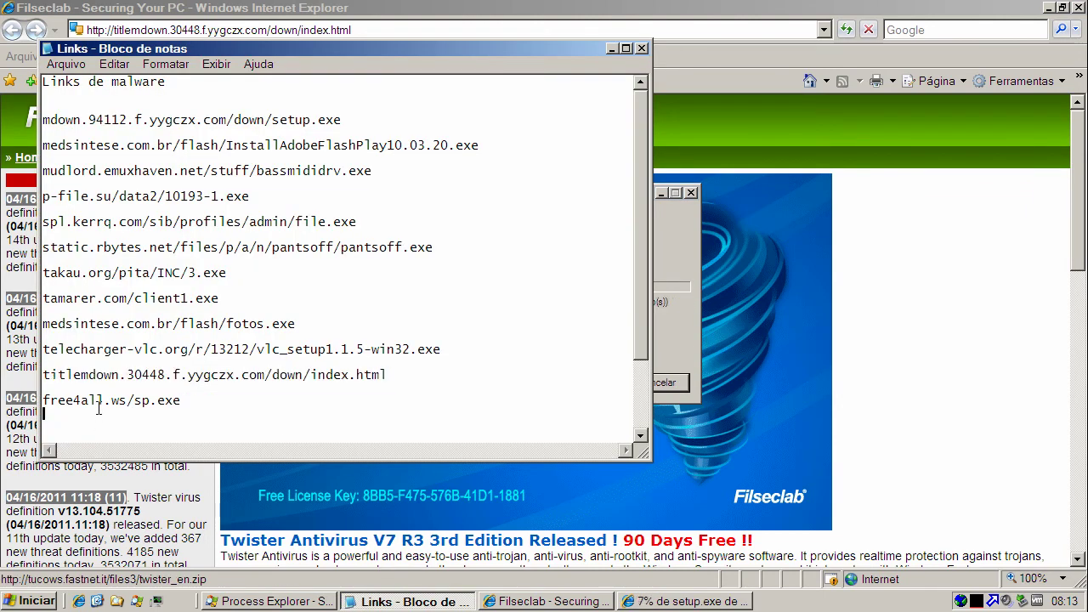
{"action": "double_click", "coordinate": [99, 401]}
{"action": "right_click", "coordinate": [99, 401]}
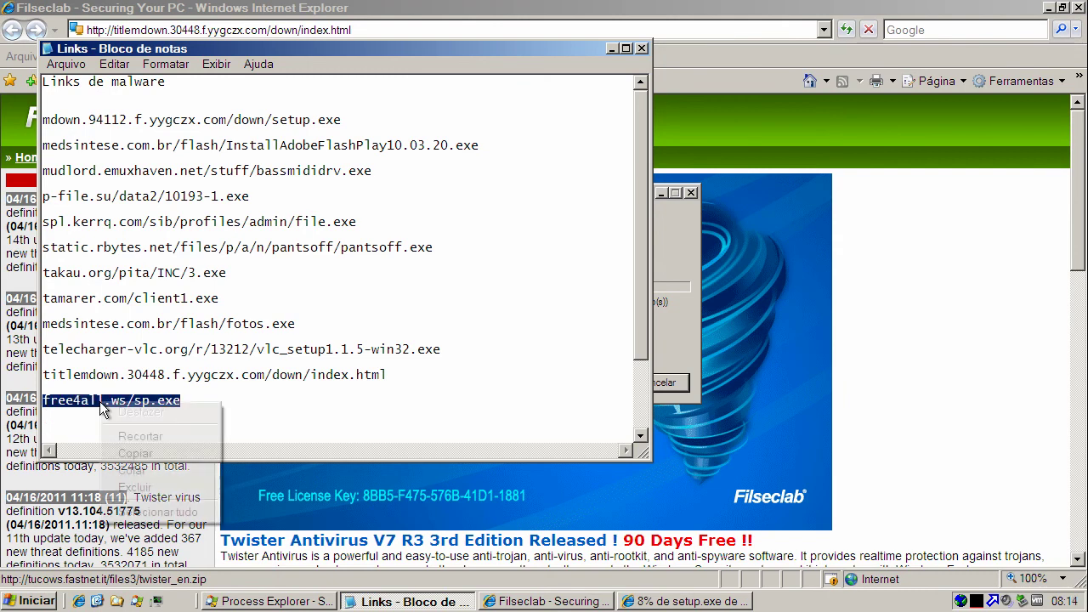
{"action": "left_click", "coordinate": [161, 448]}
{"action": "left_click", "coordinate": [611, 48]}
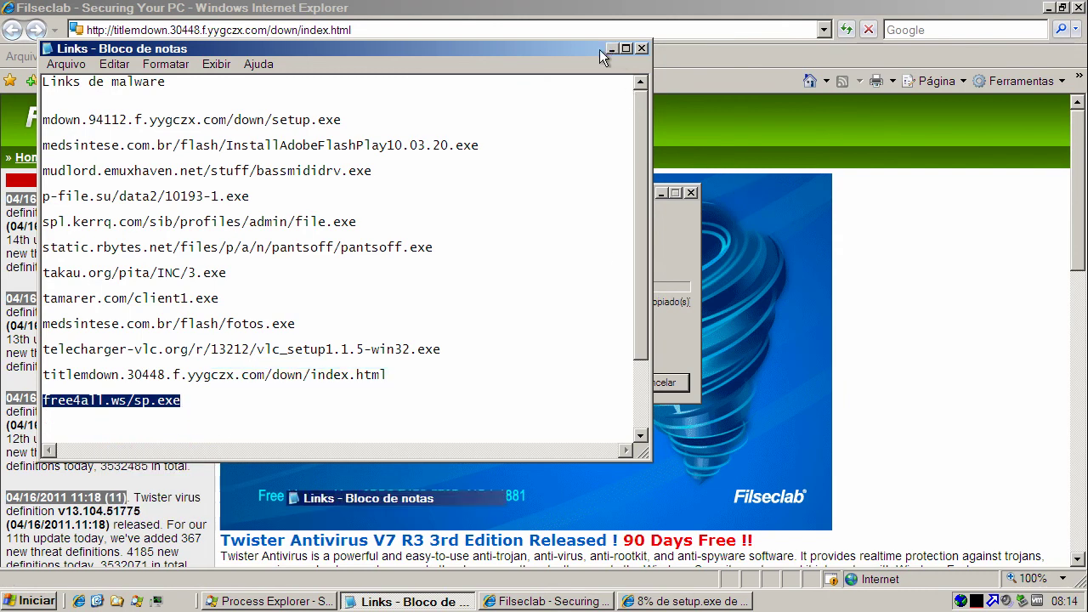
{"action": "left_click", "coordinate": [263, 26]}
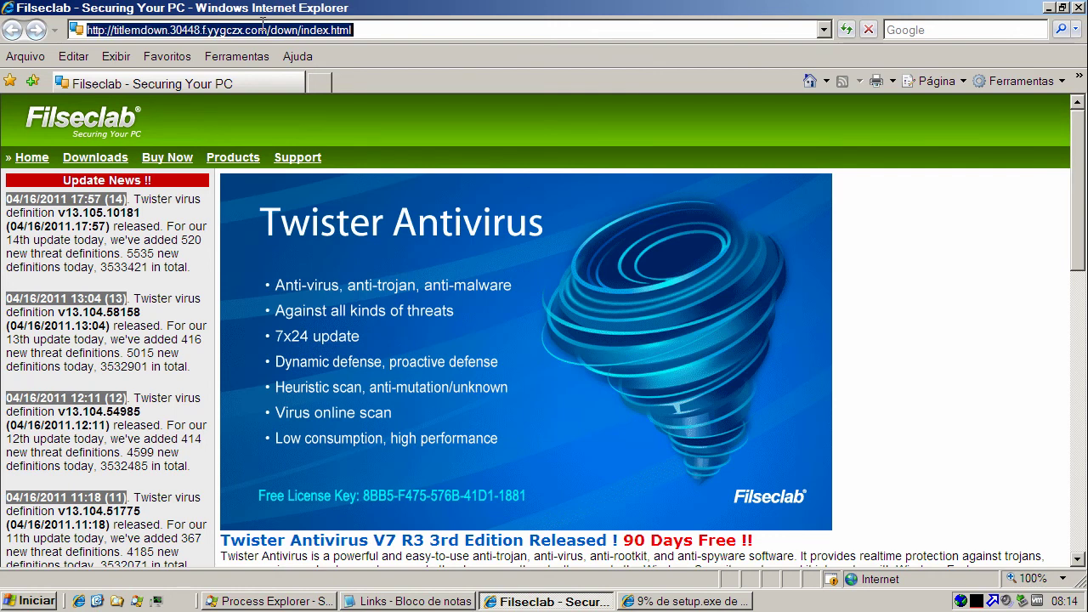
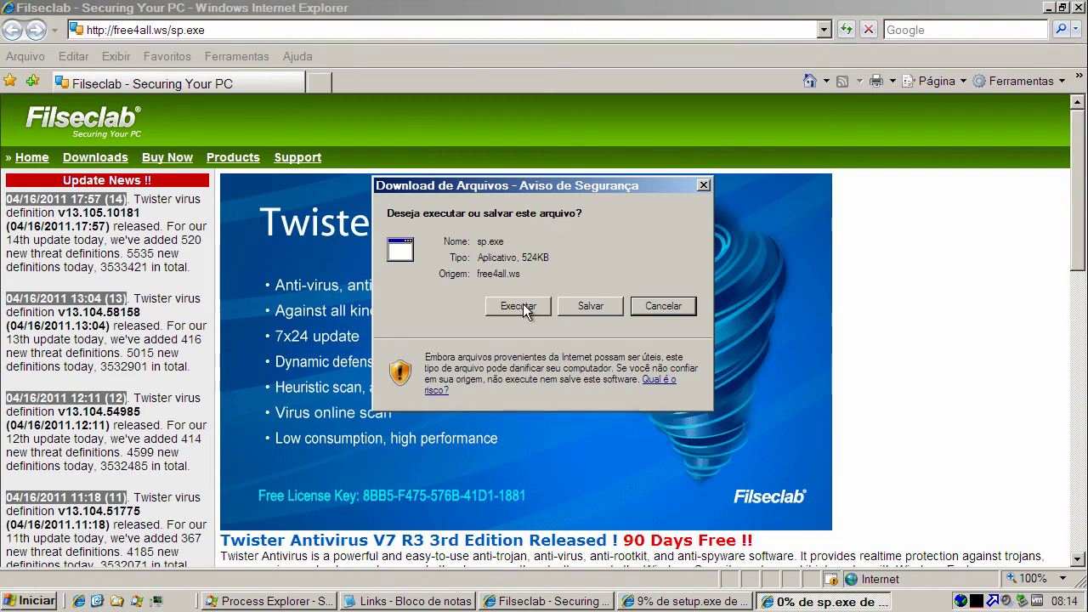
{"action": "left_click", "coordinate": [518, 306]}
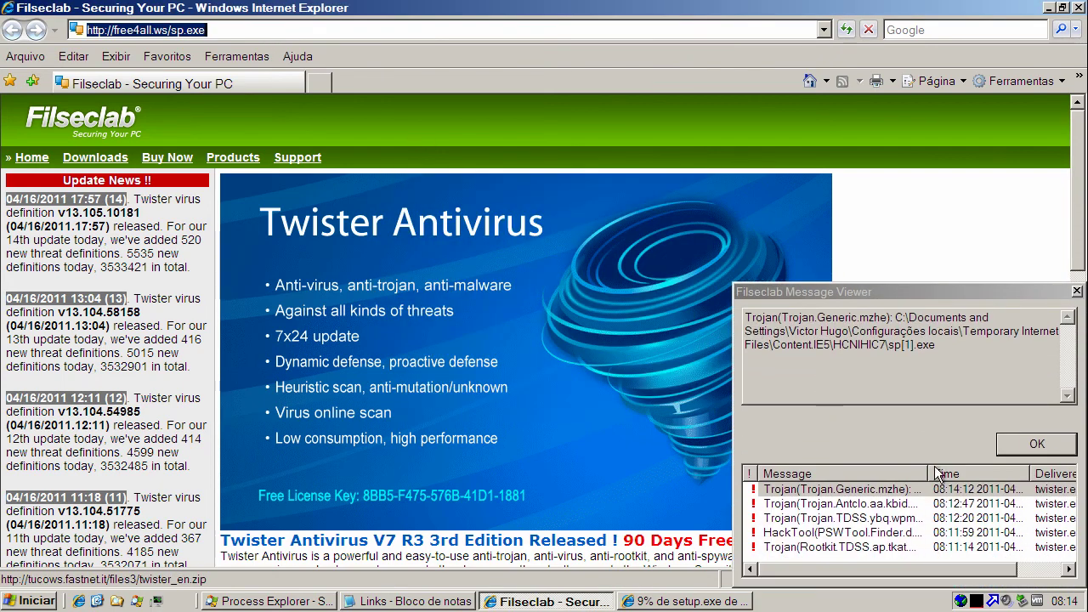
{"action": "left_click", "coordinate": [1058, 441]}
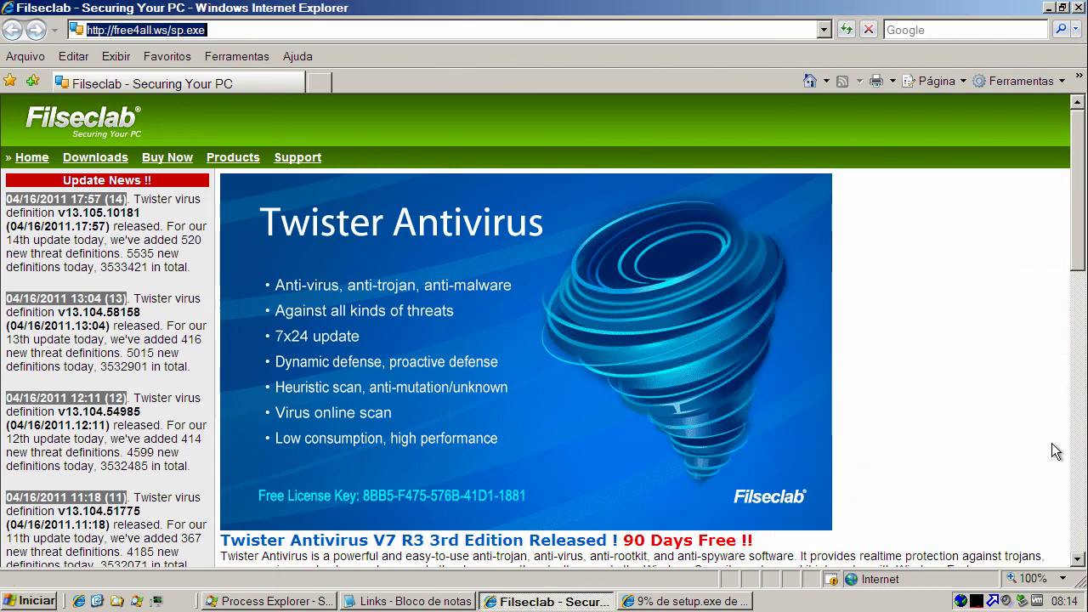
Step: Copy the backup link jamesclavin.com/.sys.php?getexe=d.exe from the Links file and load it in the browser
{"action": "left_click", "coordinate": [385, 601]}
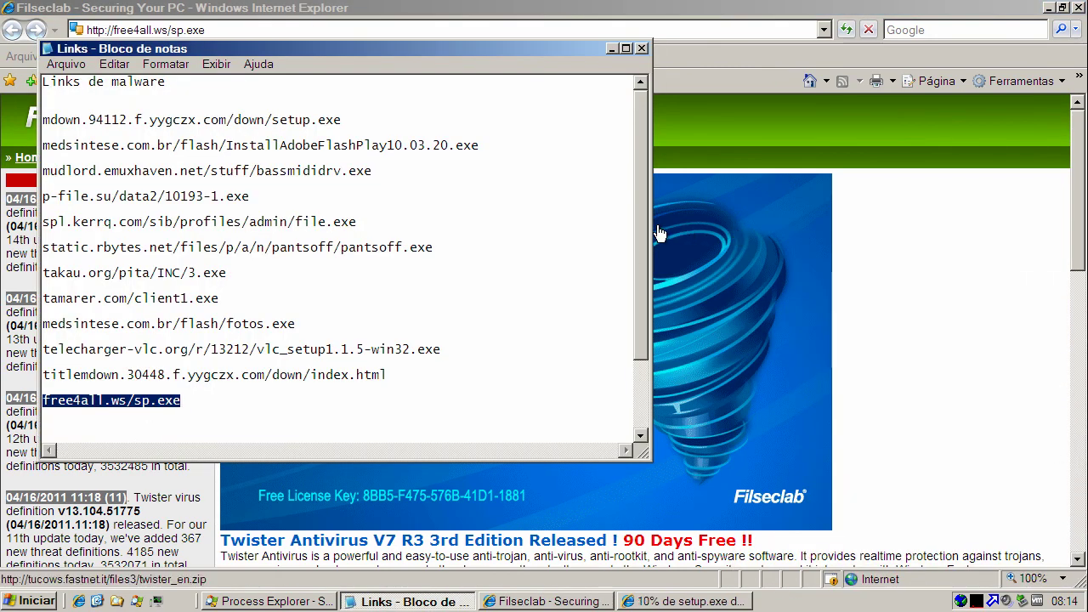
{"action": "left_click_drag", "start_coordinate": [643, 213], "coordinate": [636, 239]}
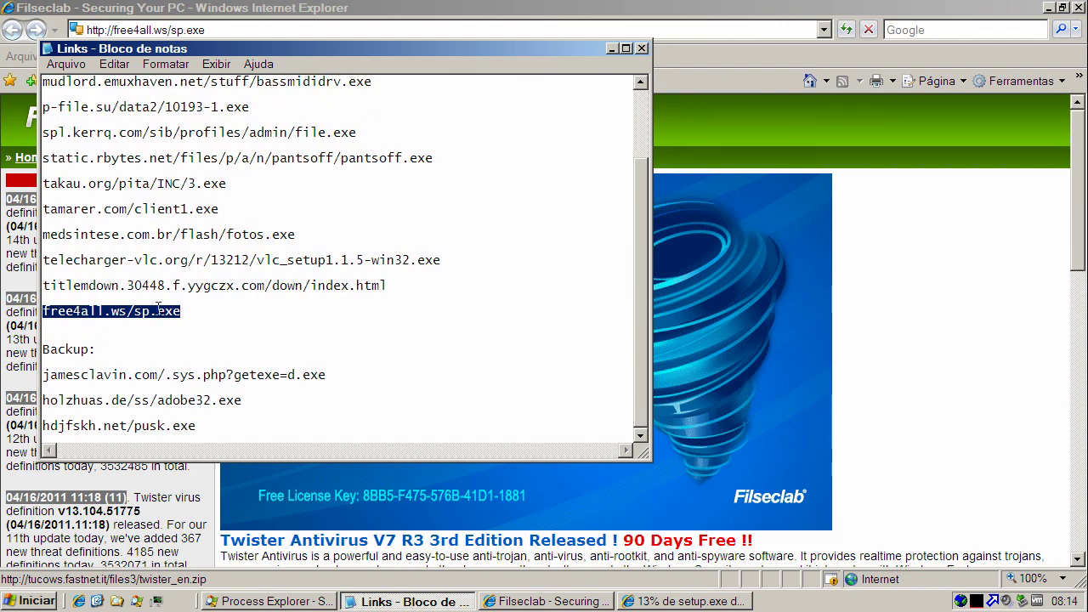
{"action": "double_click", "coordinate": [174, 374]}
{"action": "right_click", "coordinate": [175, 378]}
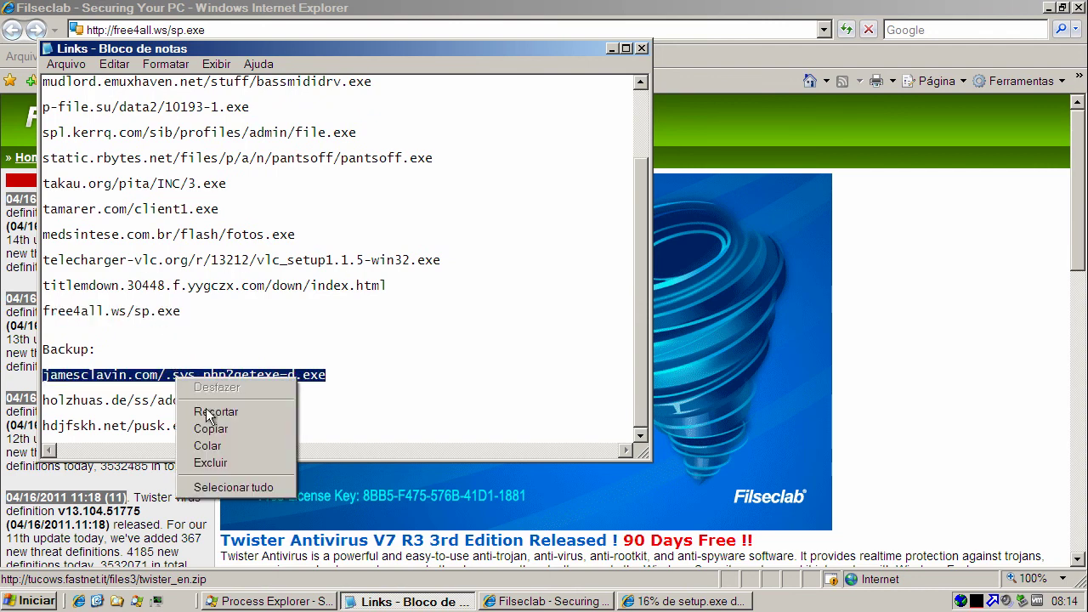
{"action": "left_click", "coordinate": [213, 435]}
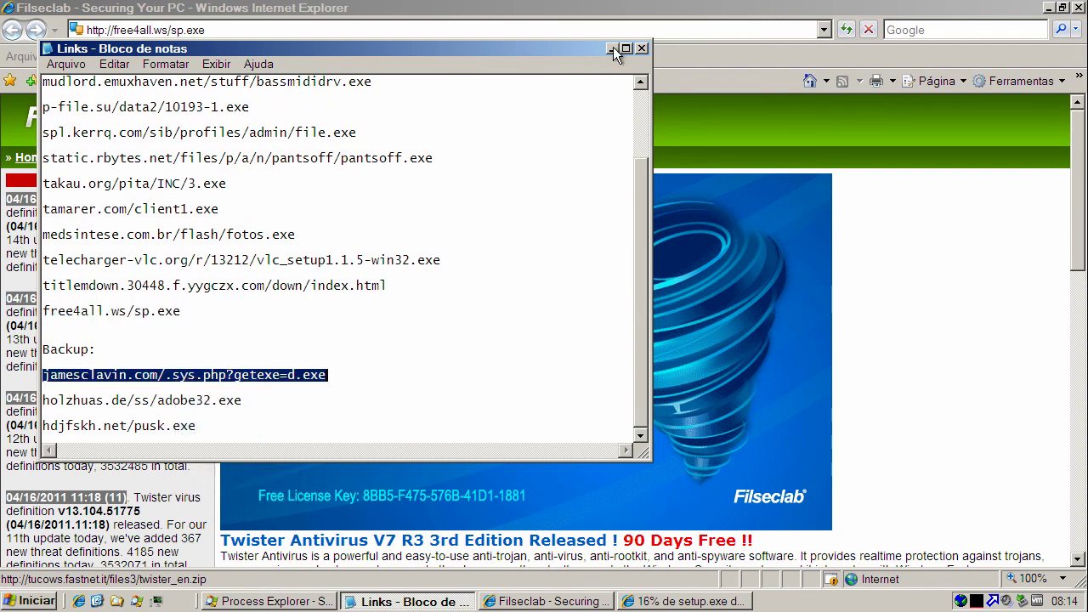
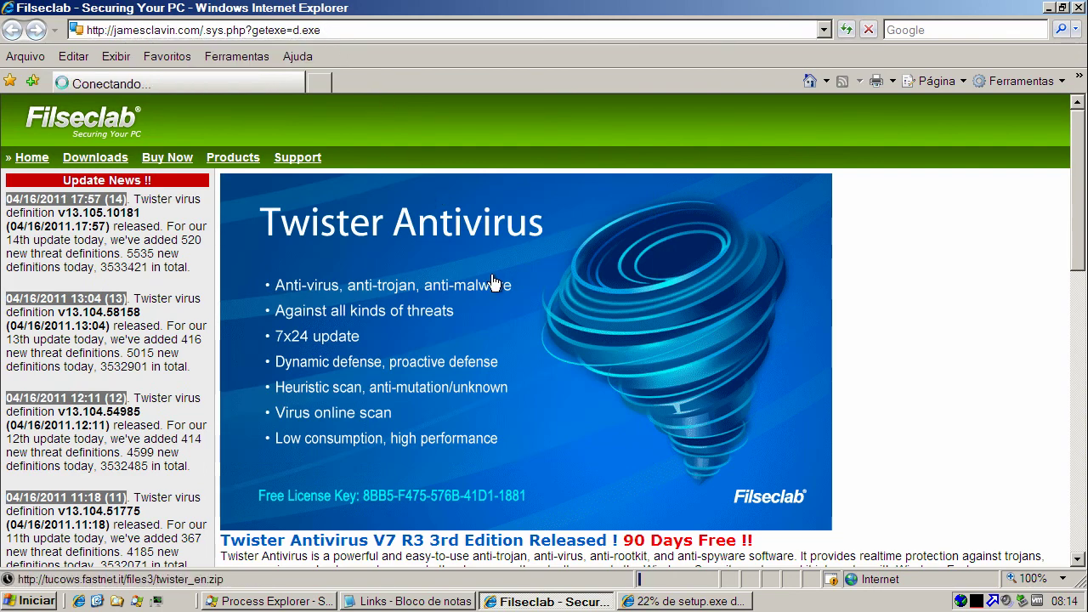
Step: Run d.exe despite the unverified publisher and delete the suspect reported in the Filseclab threat alert
{"action": "left_click", "coordinate": [515, 306]}
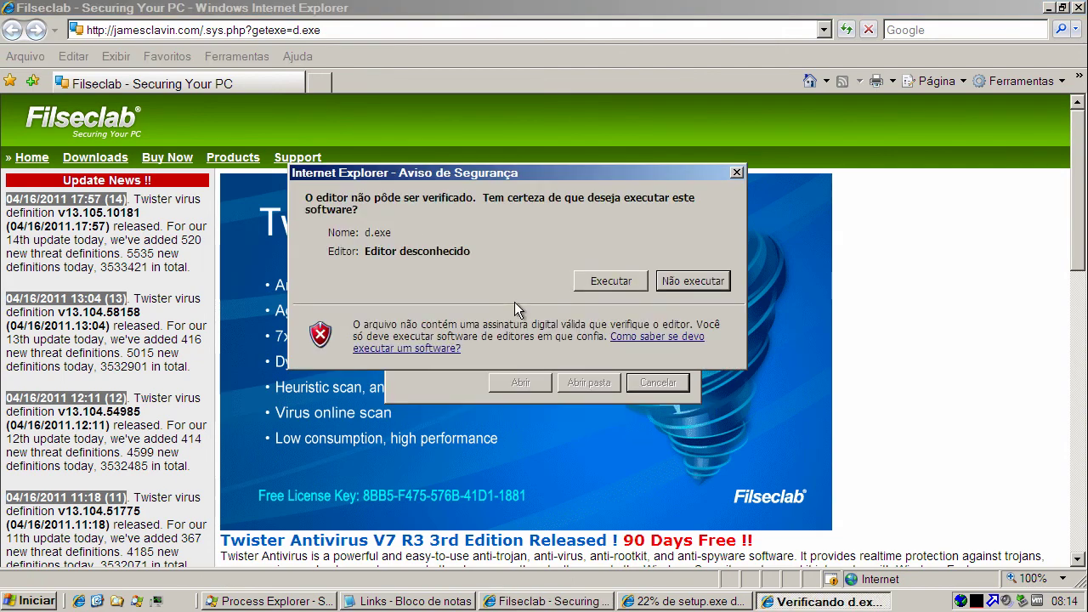
{"action": "left_click", "coordinate": [595, 288]}
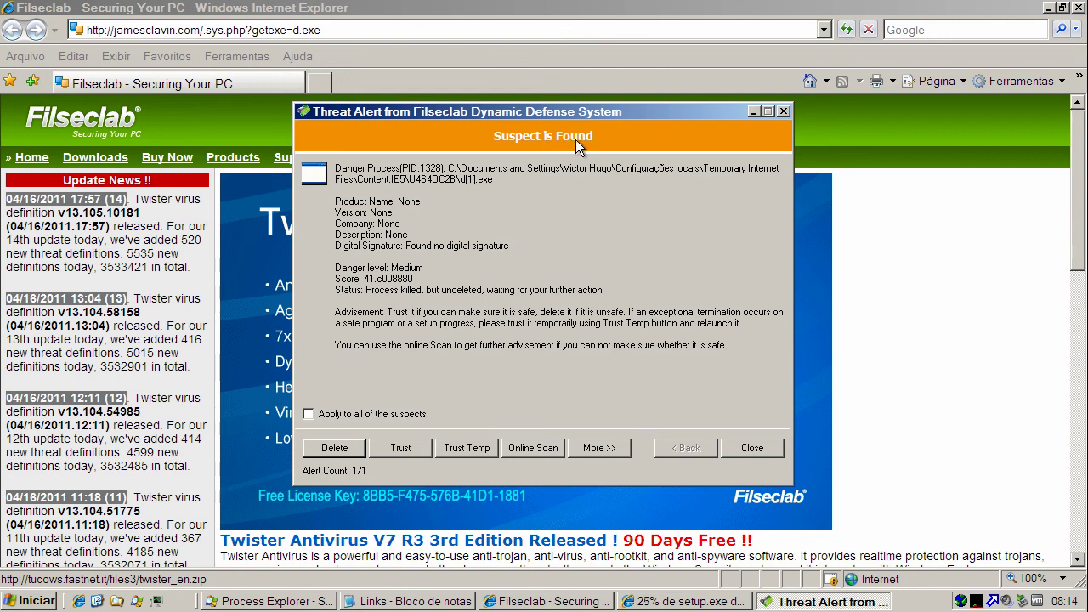
{"action": "left_click", "coordinate": [348, 448]}
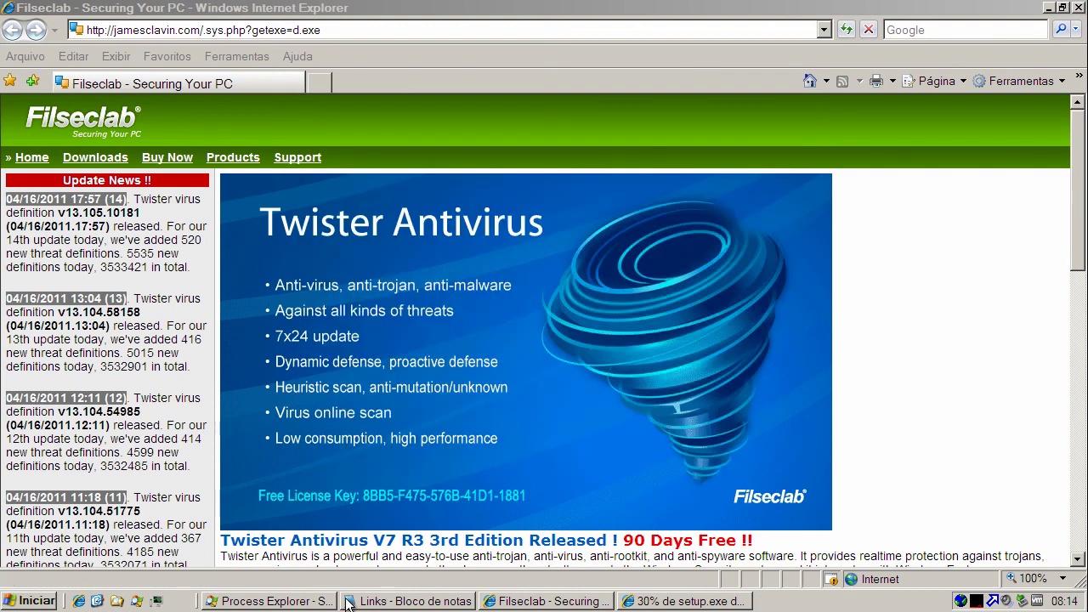
Step: Load the backup link holzhuas.de/ss/adobe32.exe from the Links file in the browser
{"action": "left_click", "coordinate": [348, 603]}
{"action": "left_click", "coordinate": [233, 400]}
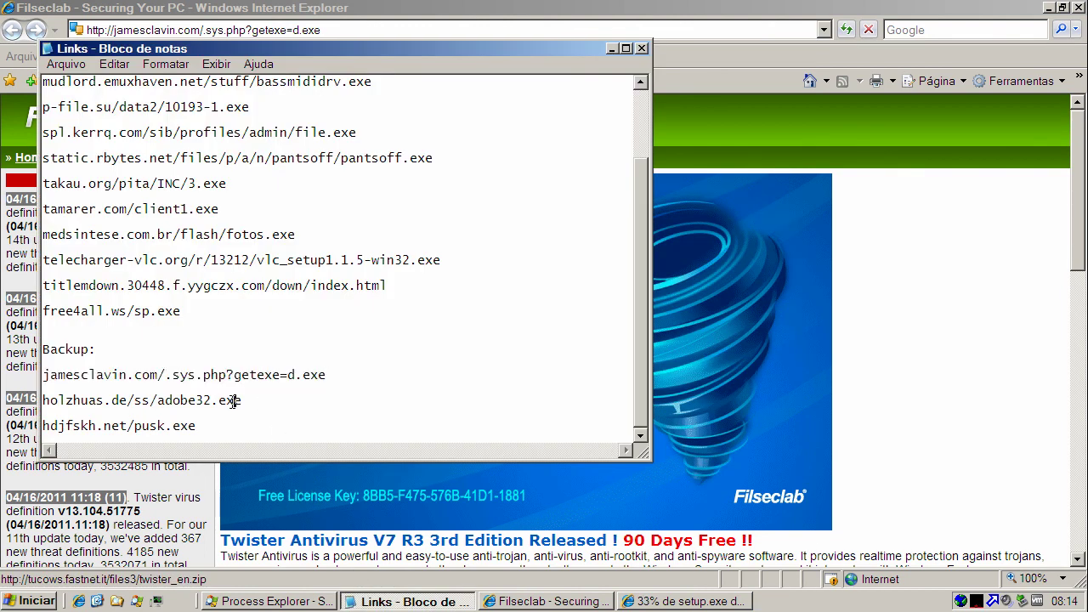
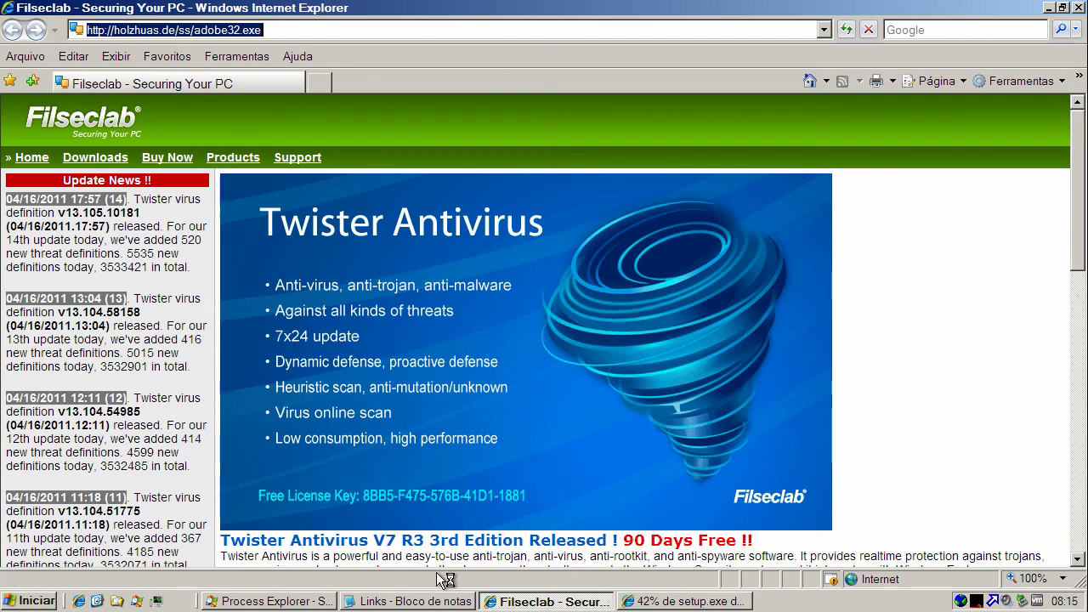
Step: Reopen the Links file and unblock Windows Explorer in the Windows firewall security alert
{"action": "left_click", "coordinate": [429, 602]}
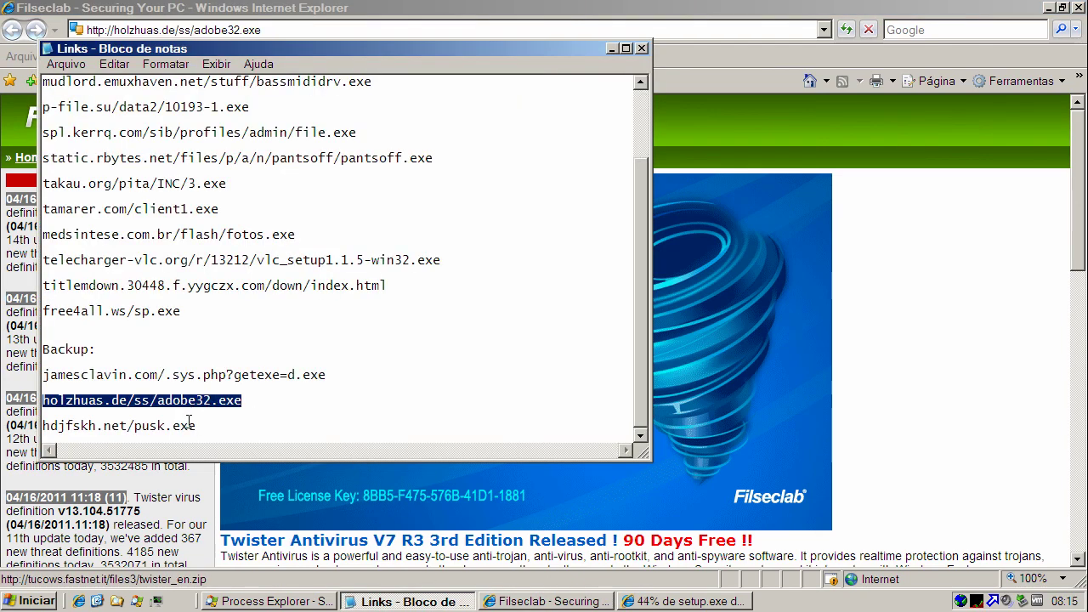
{"action": "left_click", "coordinate": [189, 423]}
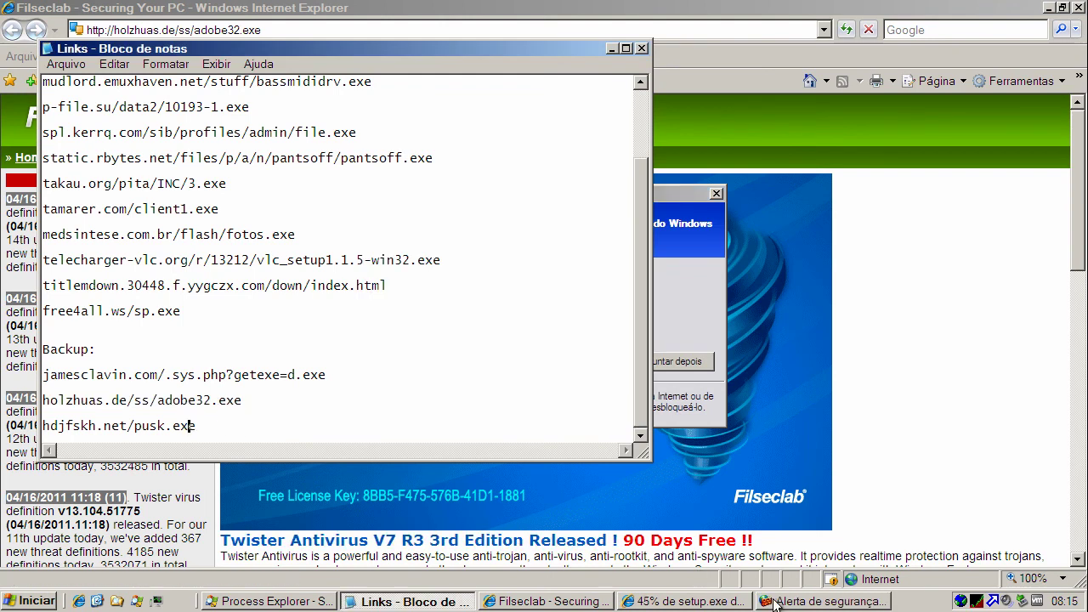
{"action": "left_click", "coordinate": [774, 601]}
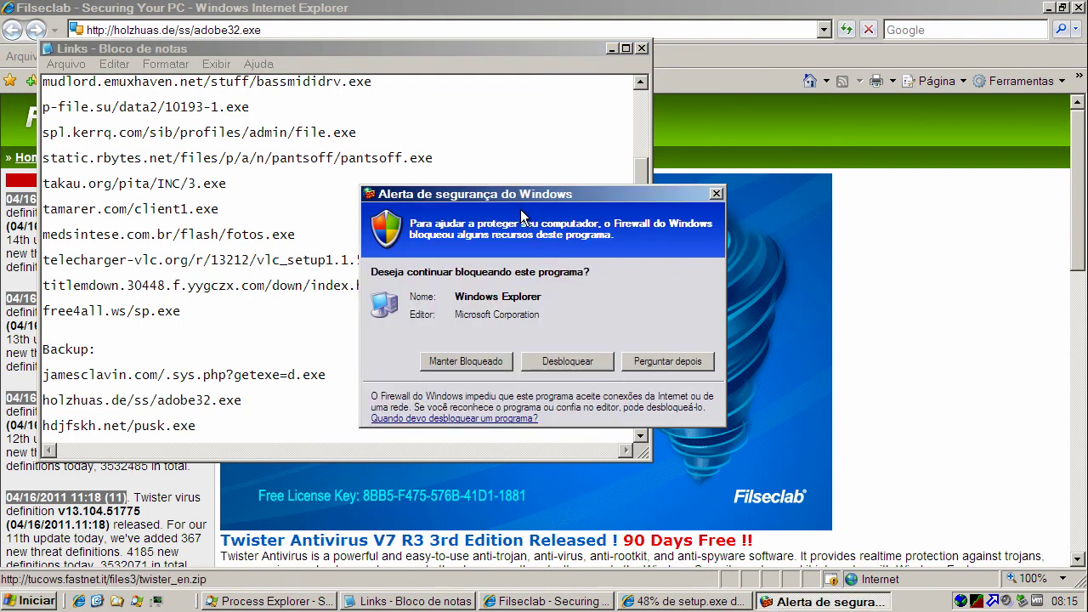
{"action": "left_click", "coordinate": [565, 364]}
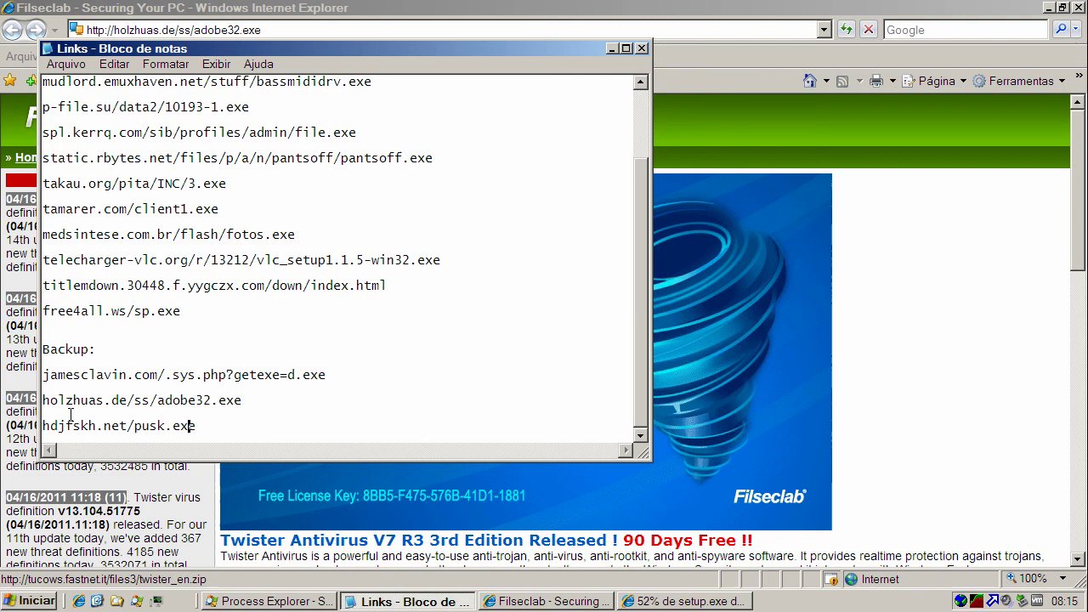
Step: Copy hdjfskh.net/pusk.exe from the Links file, close the file and load the link in the browser
{"action": "double_click", "coordinate": [114, 425]}
{"action": "right_click", "coordinate": [113, 422]}
{"action": "left_click", "coordinate": [148, 470]}
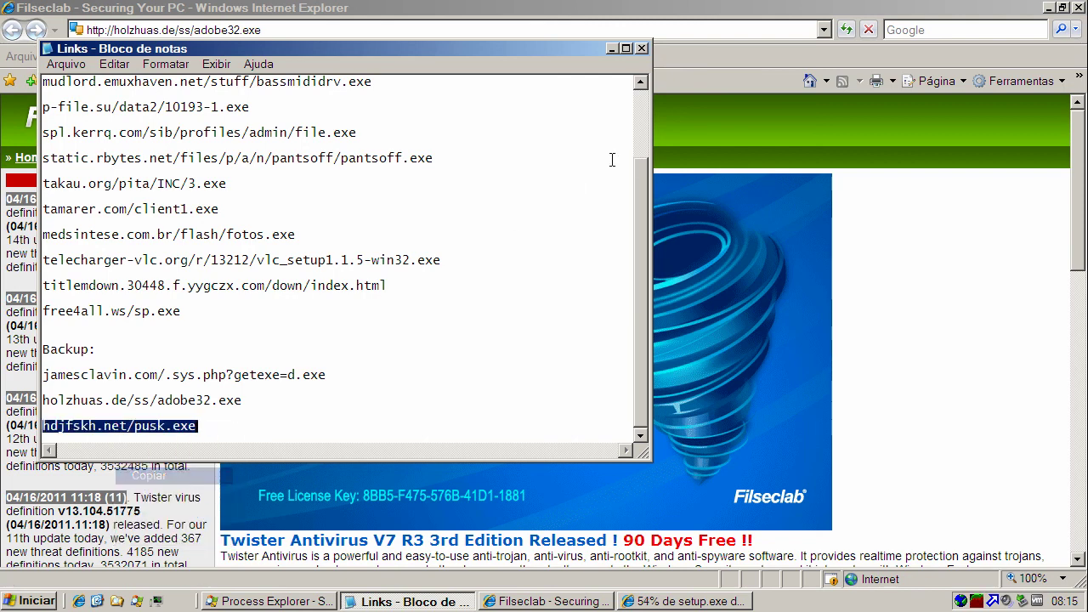
{"action": "left_click", "coordinate": [645, 49]}
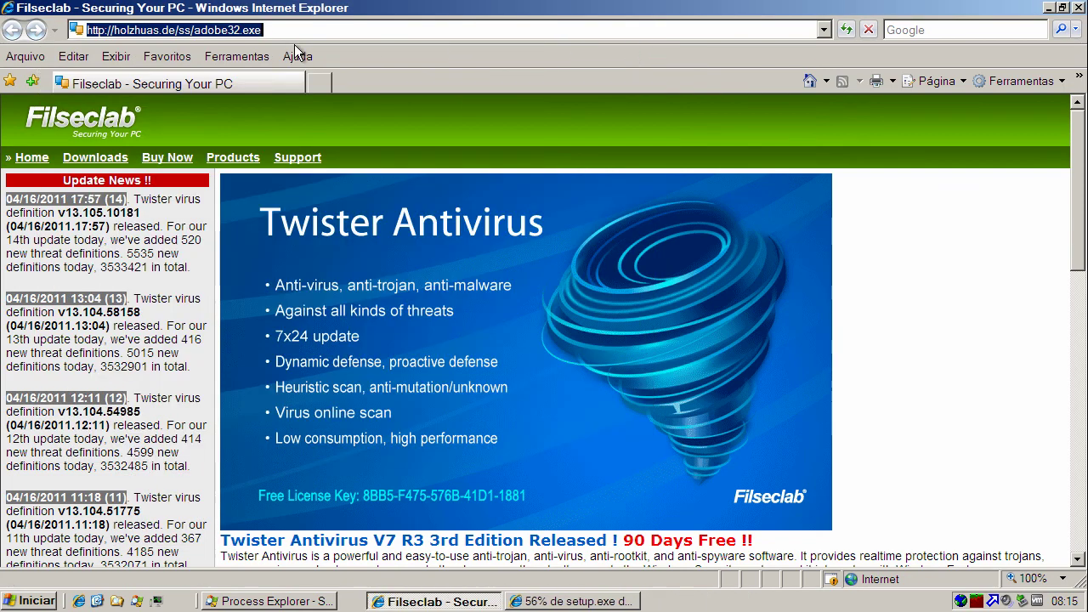
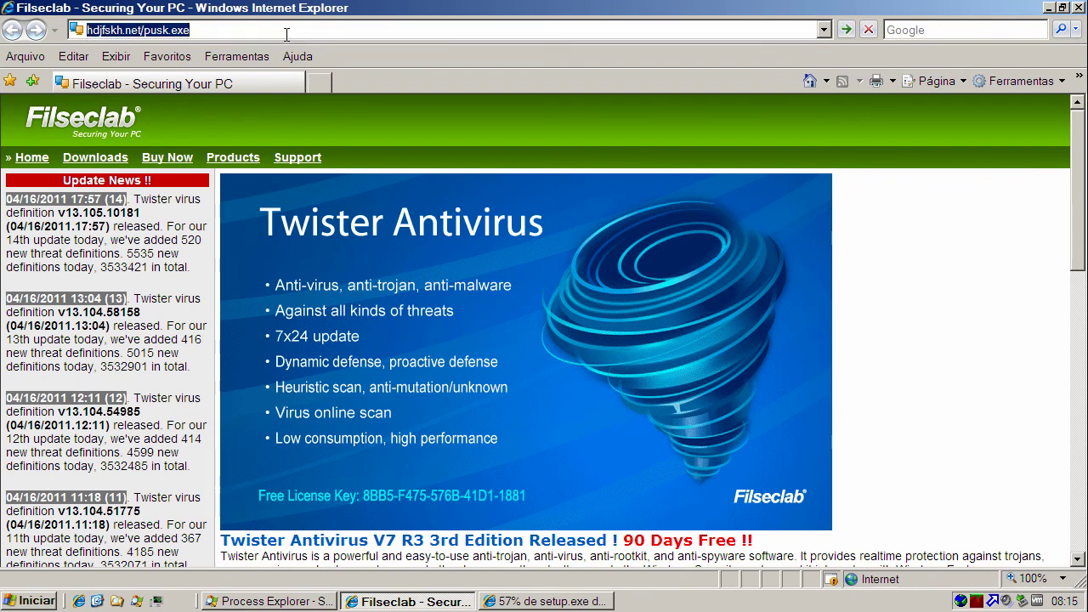
{"action": "left_click", "coordinate": [286, 35]}
{"action": "key", "text": "Return"}
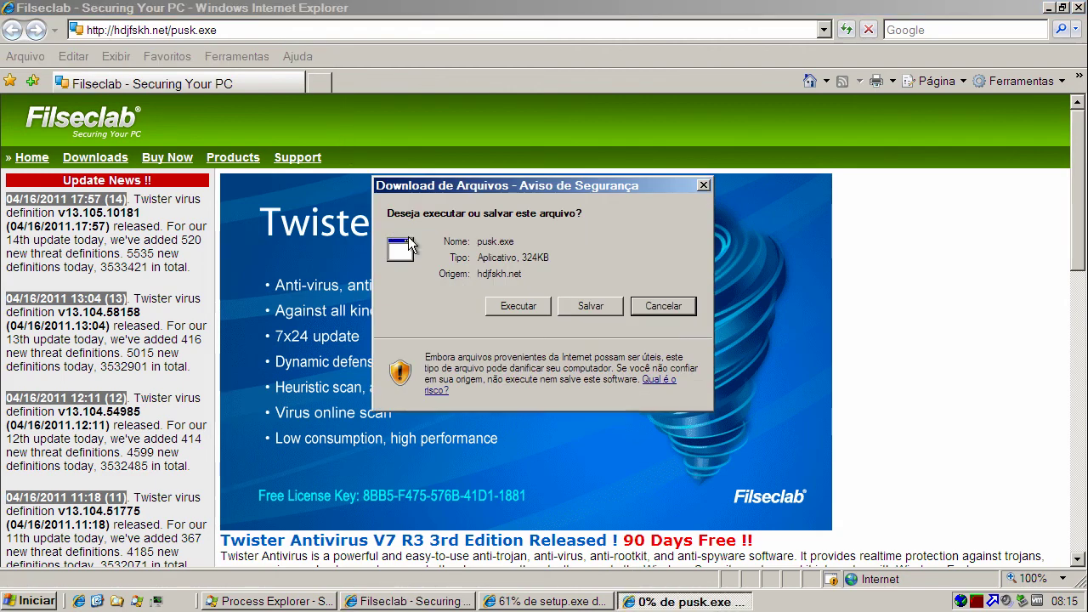
Step: Run pusk.exe, delete the suspect yps.exe in the Filseclab threat alert and dismiss the remaining pop-ups
{"action": "left_click", "coordinate": [536, 308]}
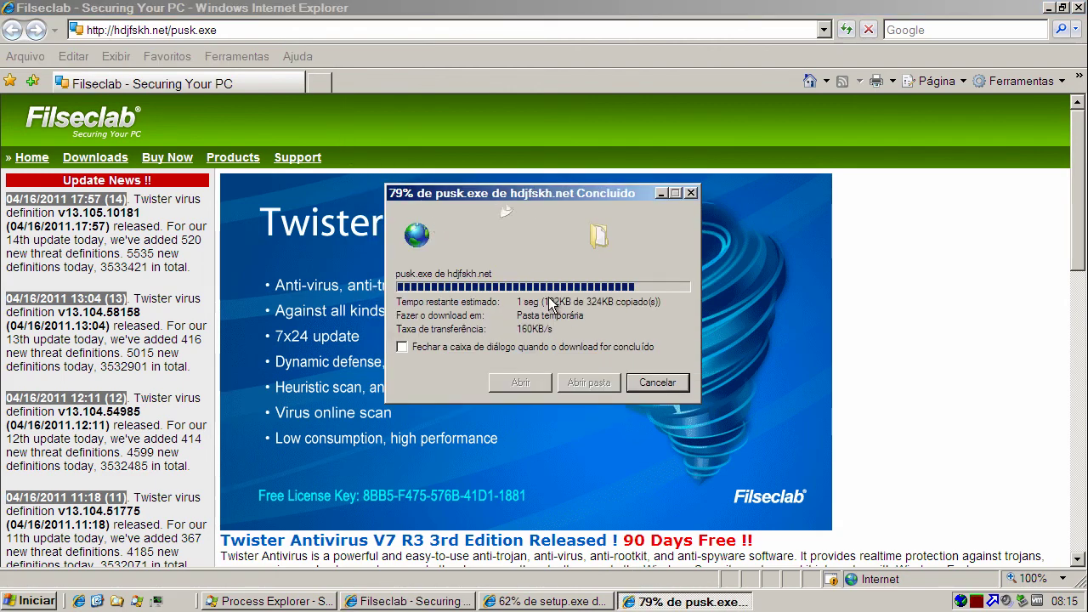
{"action": "left_click", "coordinate": [613, 281]}
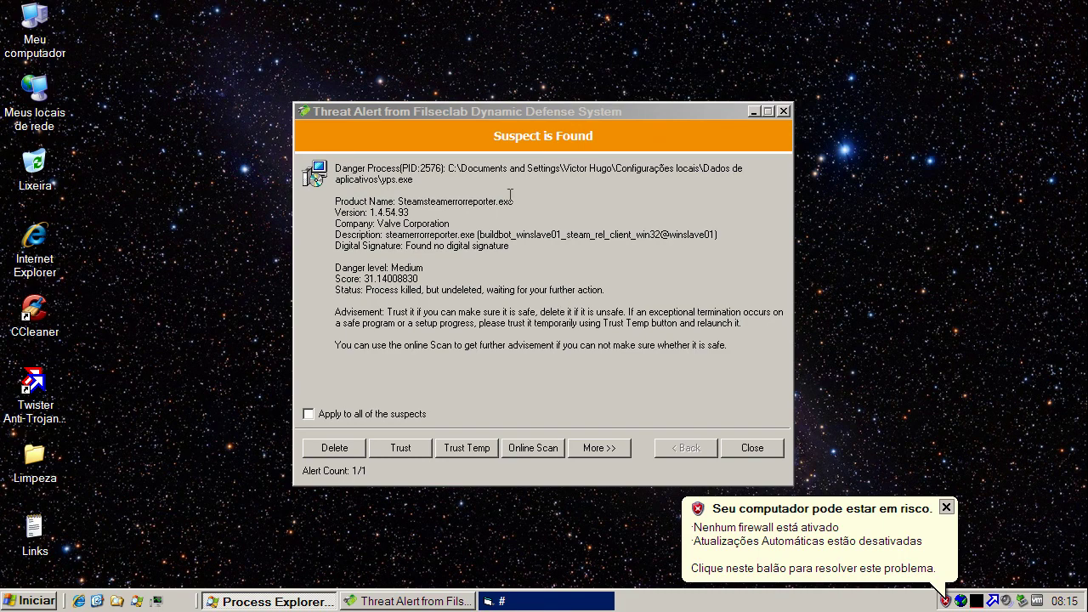
{"action": "left_click", "coordinate": [329, 448]}
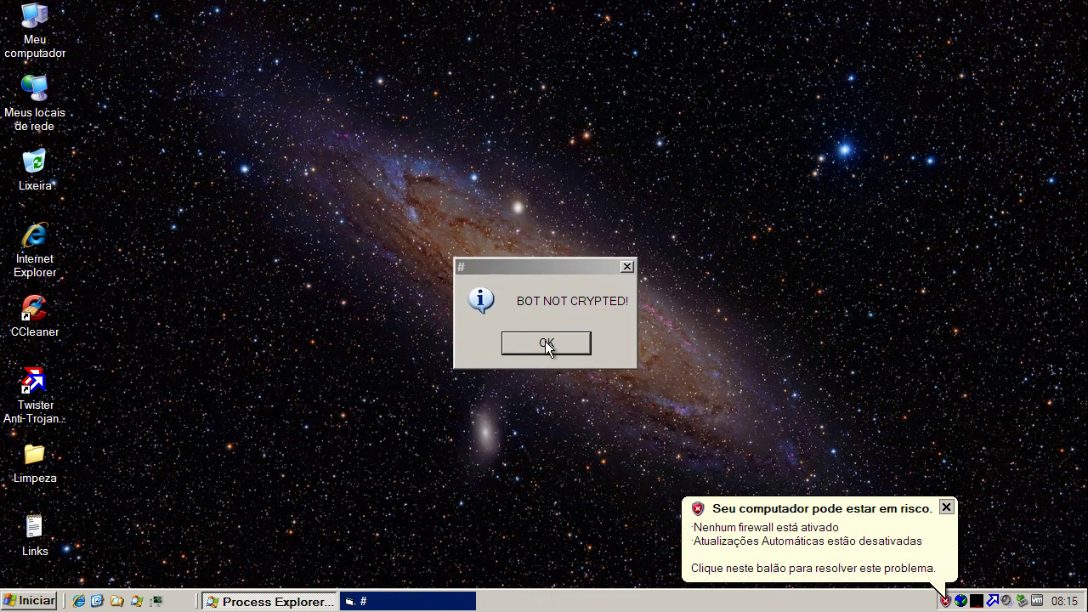
{"action": "left_click", "coordinate": [547, 343]}
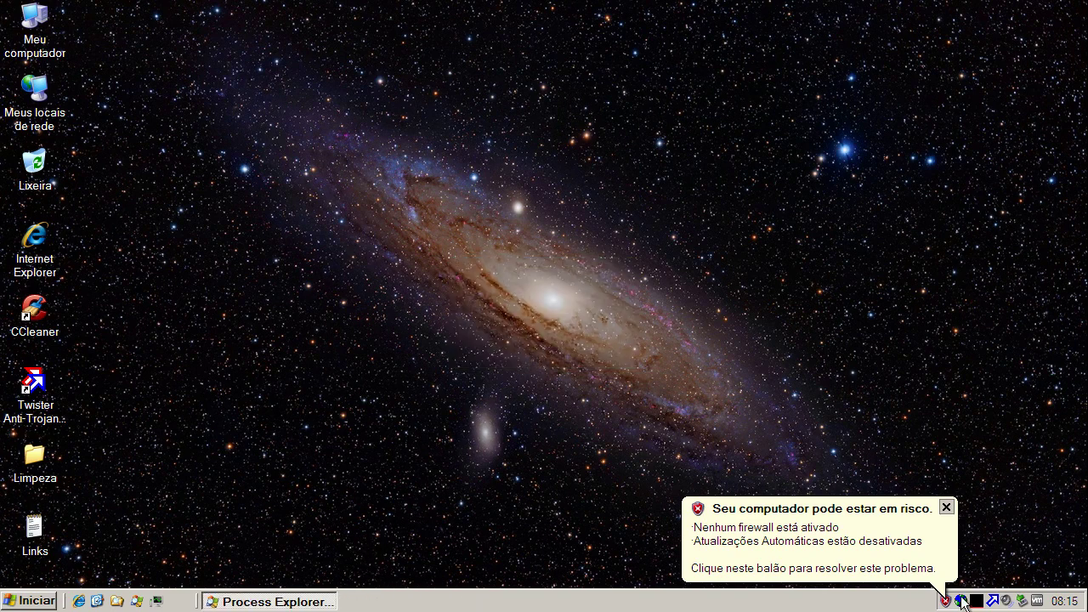
{"action": "left_click", "coordinate": [946, 509]}
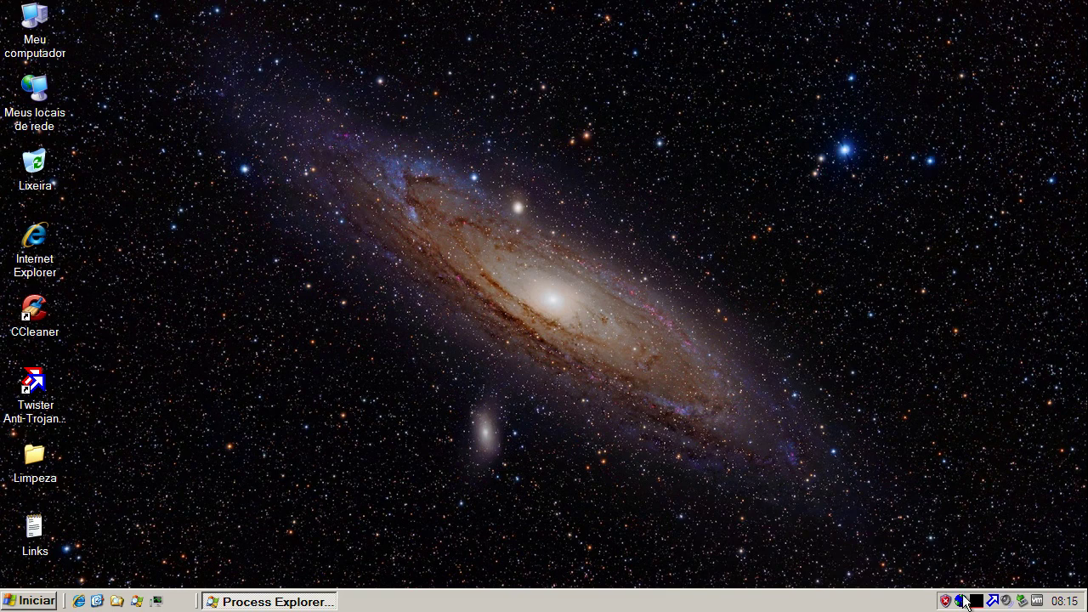
Step: Open Twister AntiVirus and start a full scan of the computer with local disk C: selected
{"action": "double_click", "coordinate": [992, 601]}
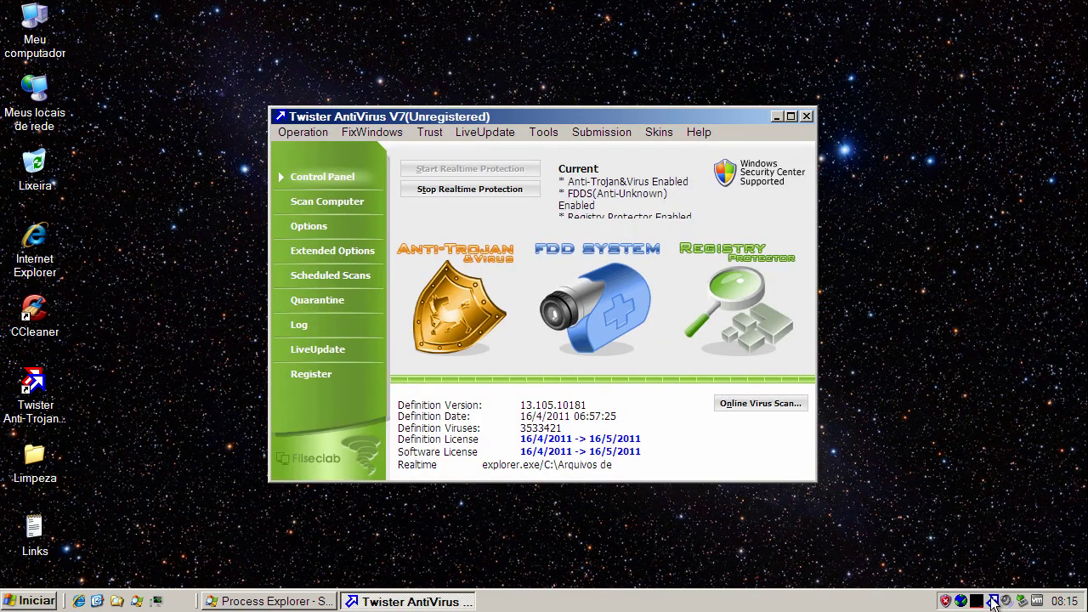
{"action": "left_click", "coordinate": [309, 209]}
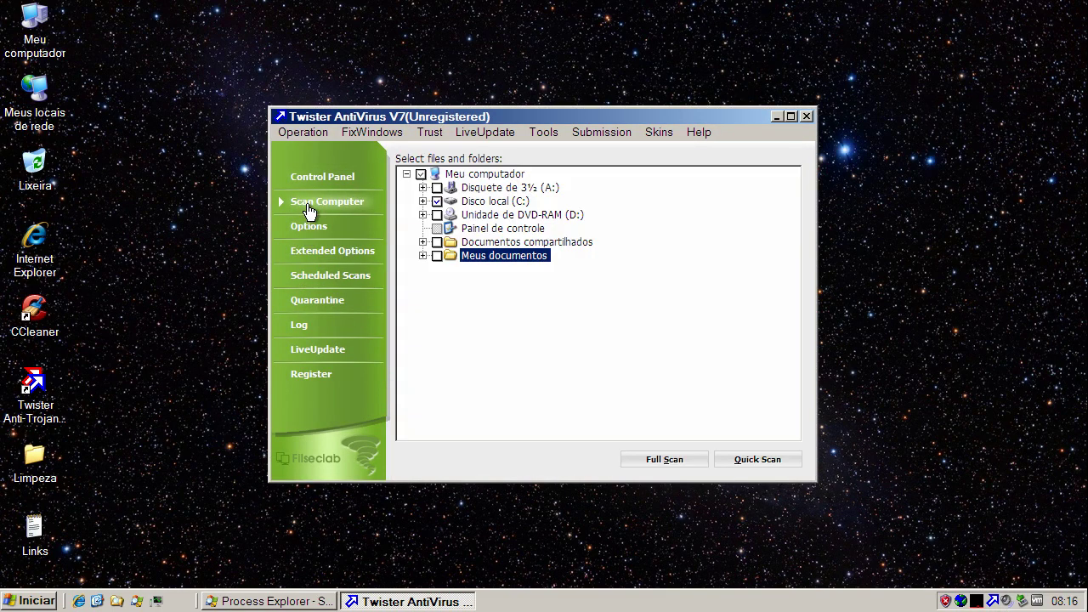
{"action": "left_click", "coordinate": [663, 459]}
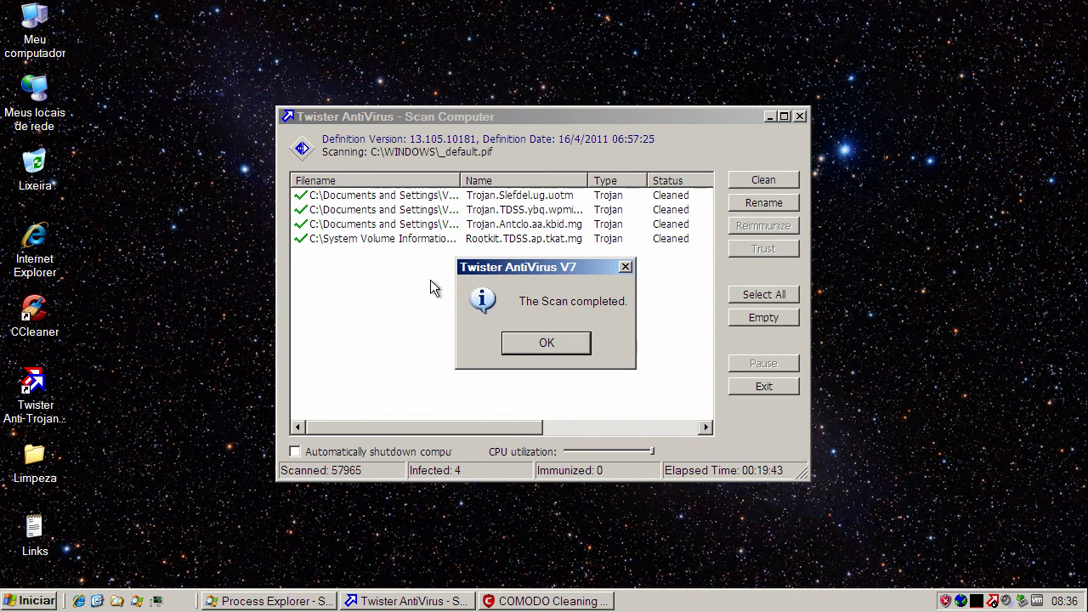
Step: Dismiss the scan completion message and review the first three detected trojans in the results list
{"action": "left_click", "coordinate": [547, 343]}
{"action": "left_click", "coordinate": [486, 199]}
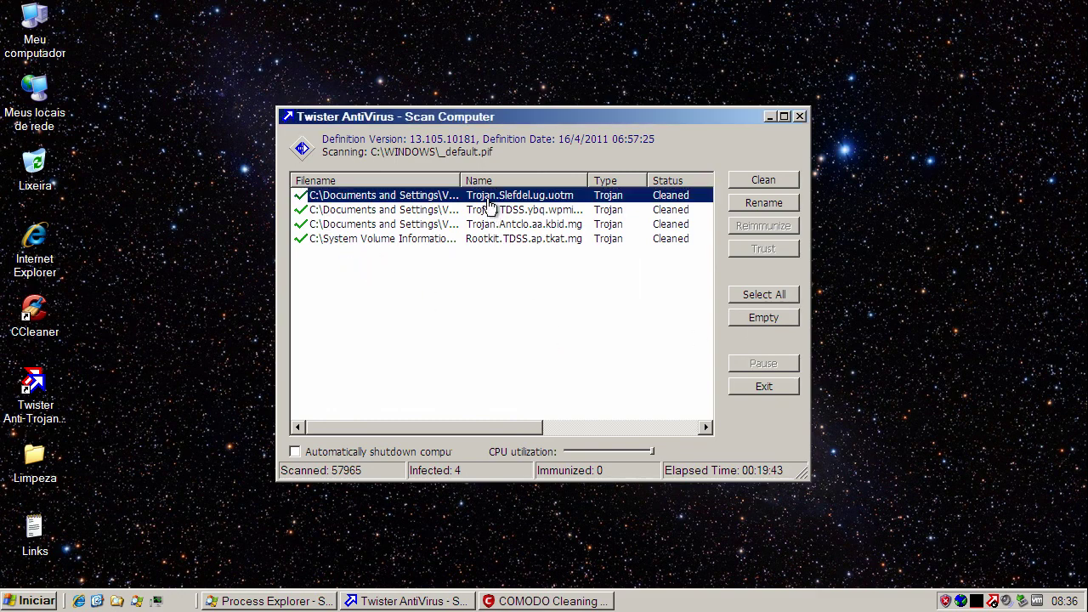
{"action": "left_click", "coordinate": [494, 210]}
{"action": "left_click", "coordinate": [496, 224]}
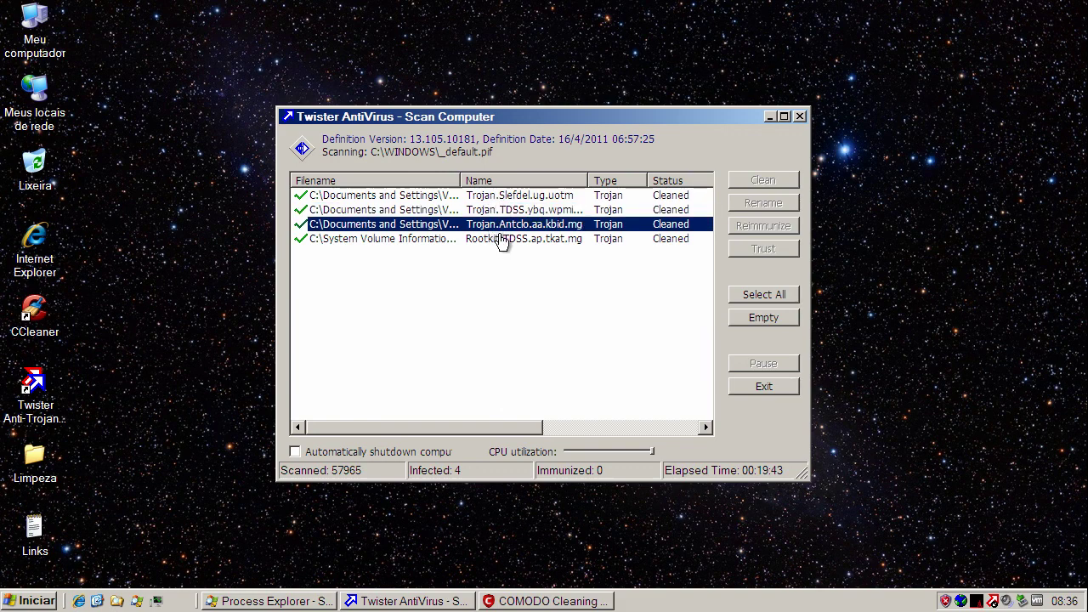
Step: Review the rootkit entry in the scan results and close both the scan window and Twister AntiVirus
{"action": "left_click", "coordinate": [500, 241]}
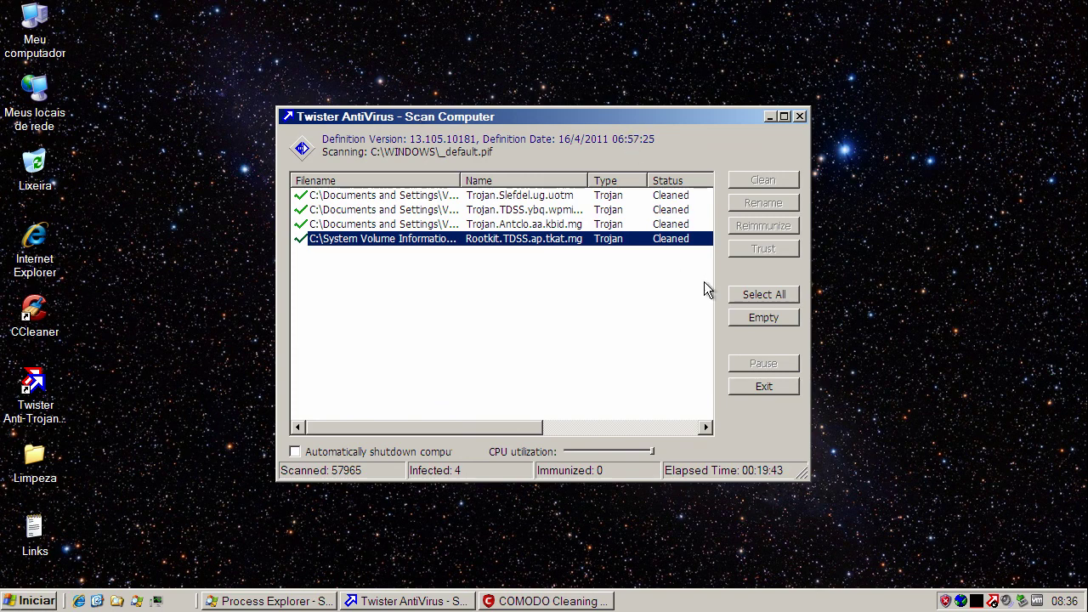
{"action": "left_click", "coordinate": [800, 117]}
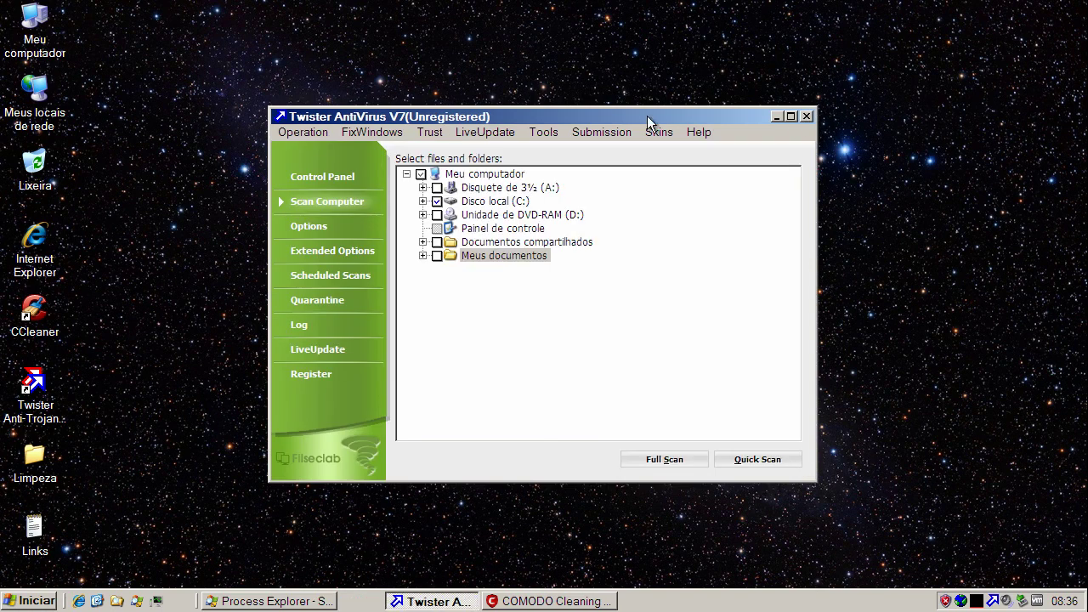
{"action": "left_click", "coordinate": [808, 117]}
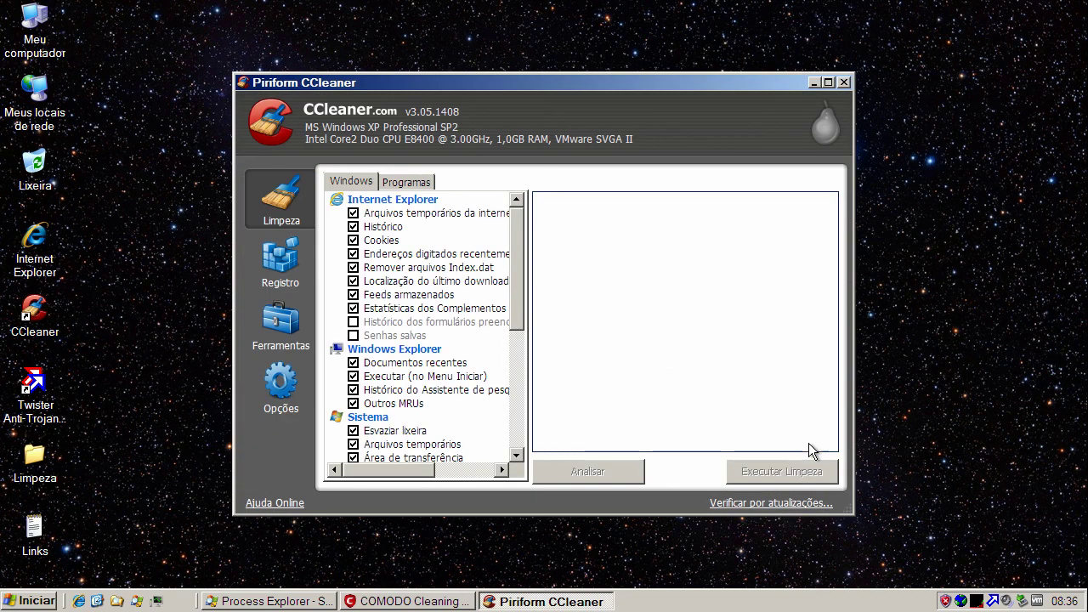
Step: Run the CCleaner cleanup twice, decline the offered new version and close CCleaner
{"action": "left_click", "coordinate": [807, 468]}
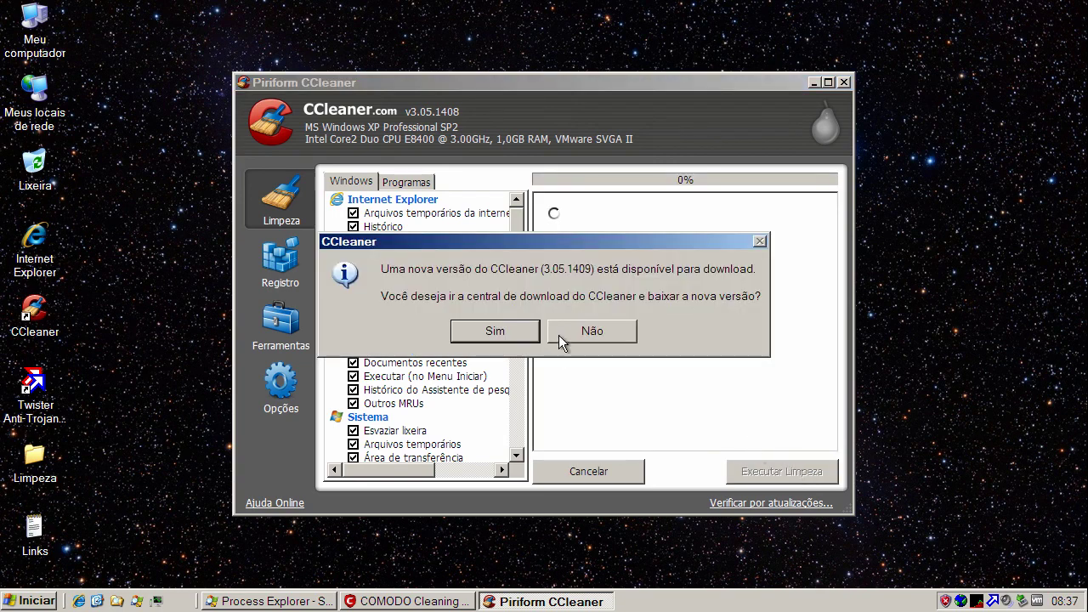
{"action": "left_click", "coordinate": [558, 335]}
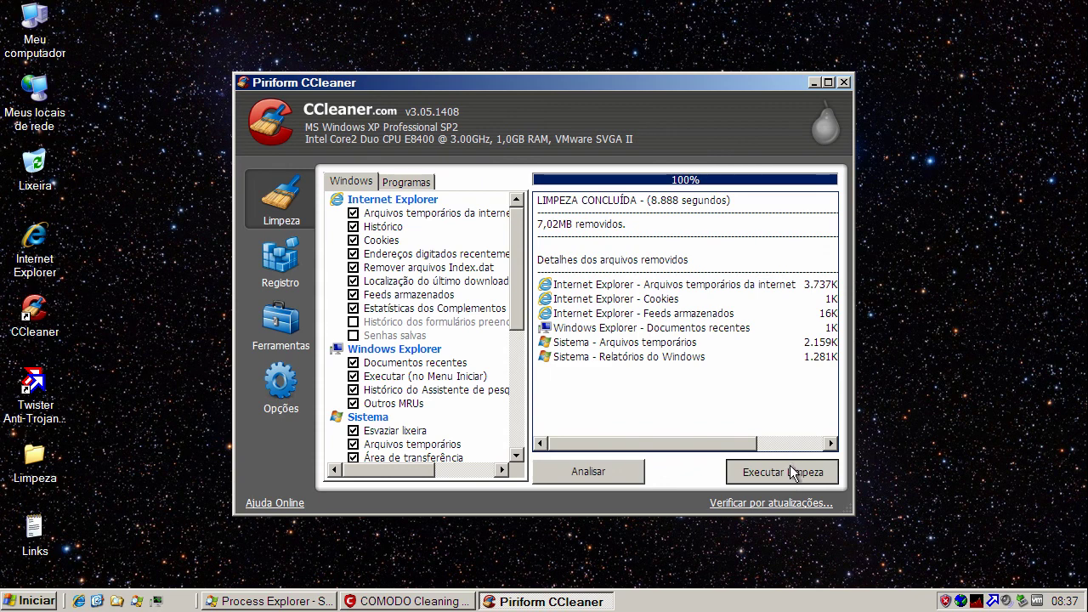
{"action": "key", "text": "Return"}
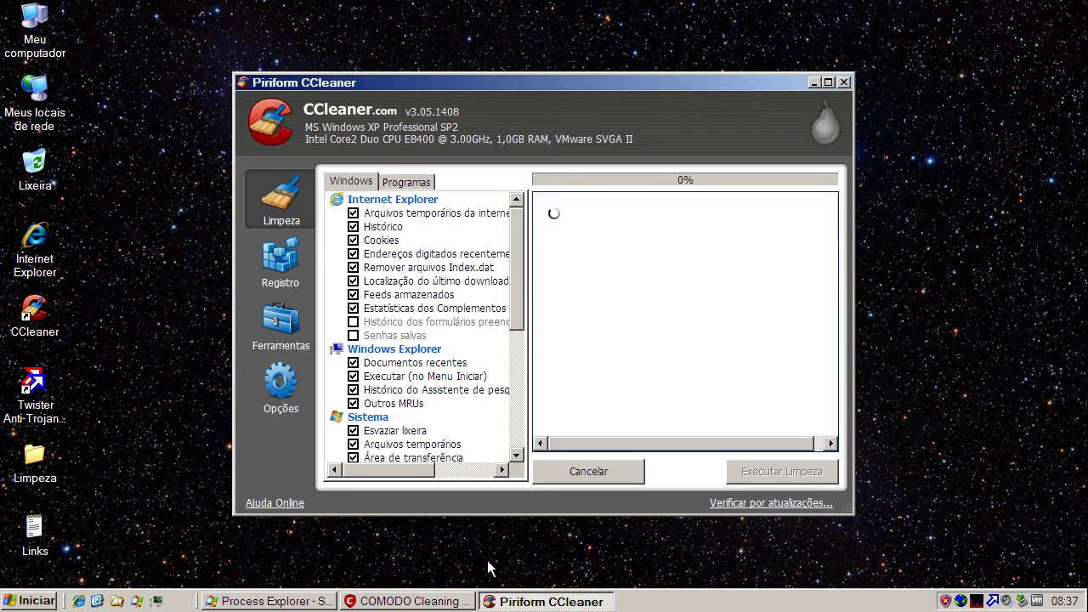
{"action": "left_click", "coordinate": [844, 83]}
Step: Switch to COMODO Cleaning Essentials, start a full scan and accept the computer restart for rootkit scanning
{"action": "left_click", "coordinate": [374, 605]}
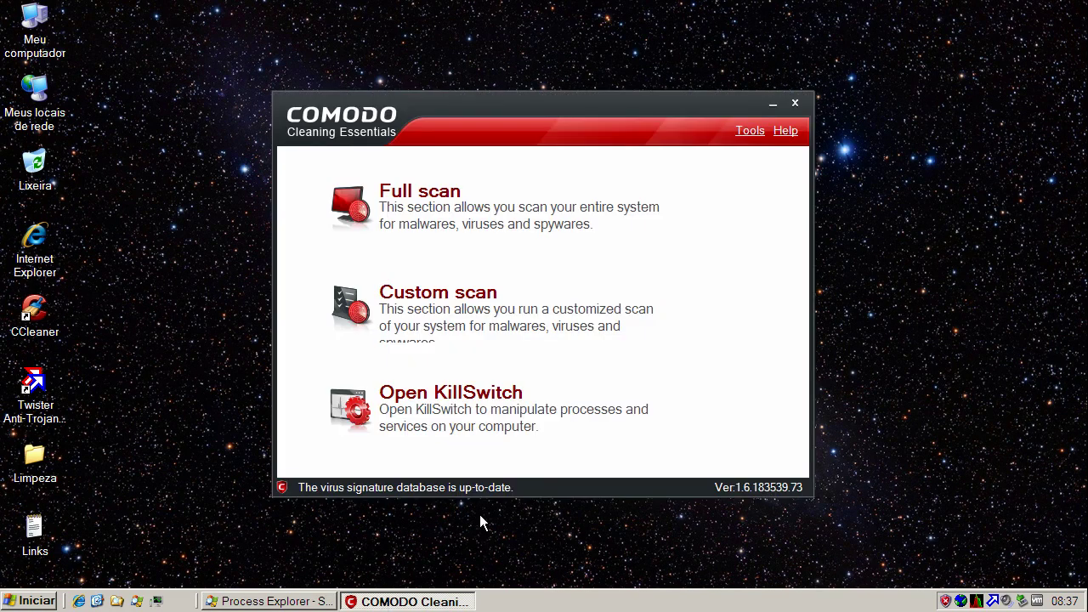
{"action": "left_click", "coordinate": [441, 207]}
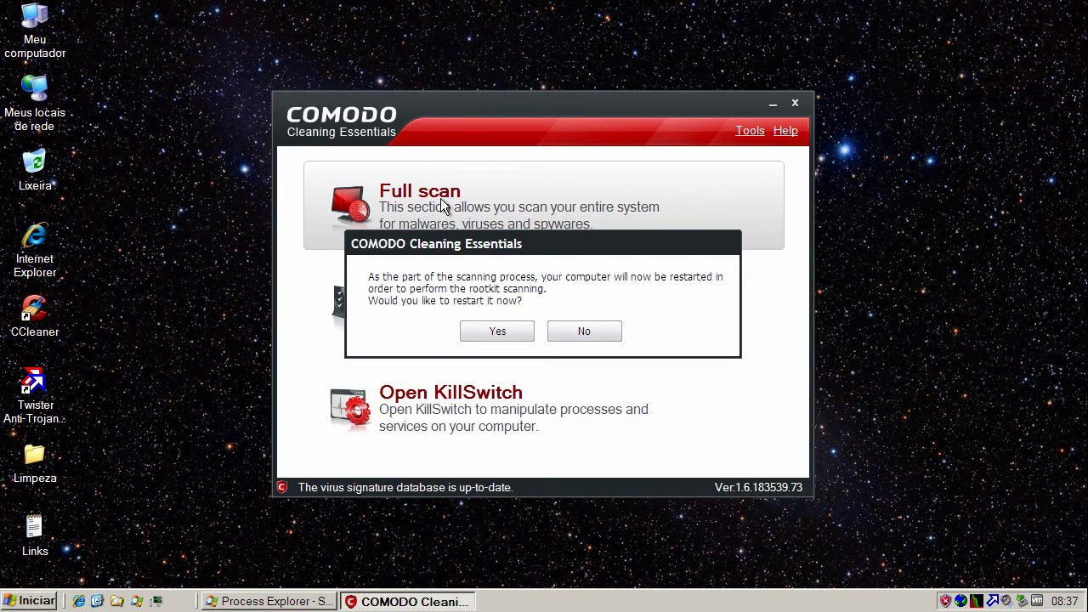
{"action": "left_click", "coordinate": [506, 330]}
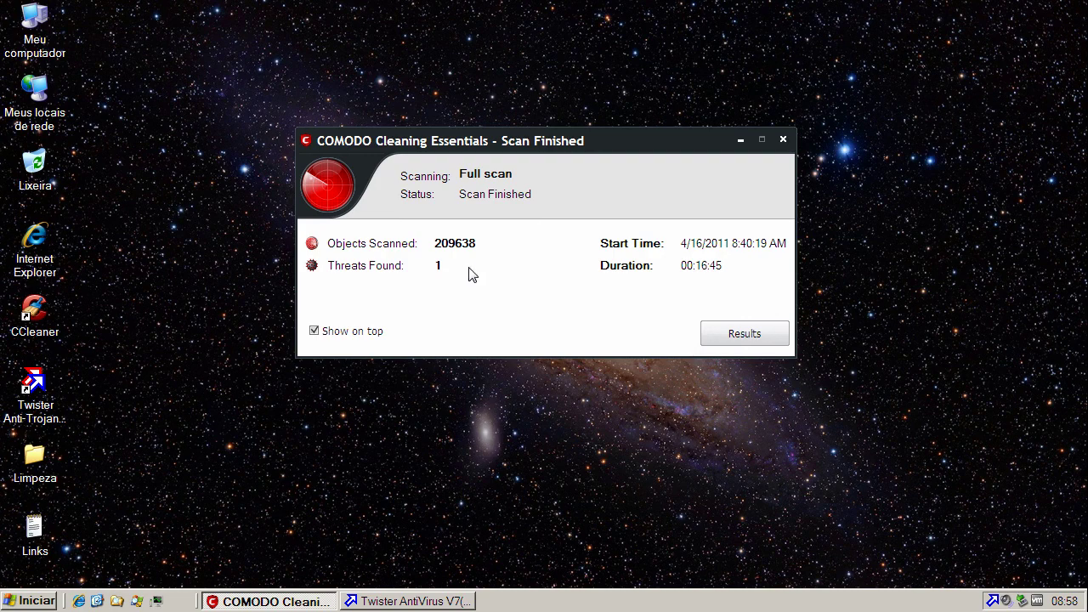
Step: Open the COMODO scan results, clean the Modified.MBR@0 threat on MBR@Disk 0 and accept the restart
{"action": "left_click", "coordinate": [737, 337]}
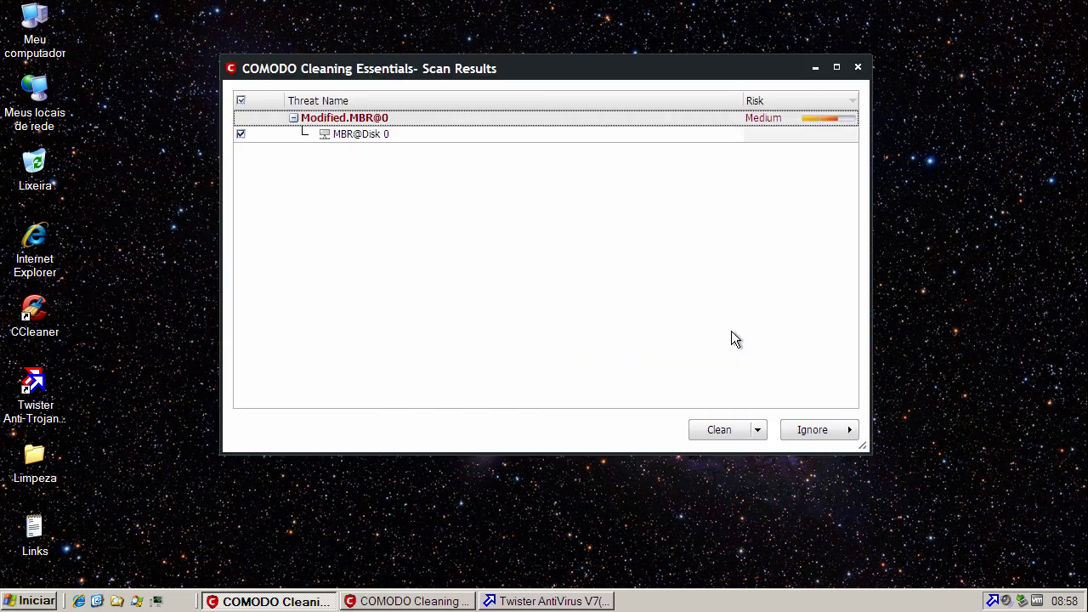
{"action": "left_click", "coordinate": [397, 136]}
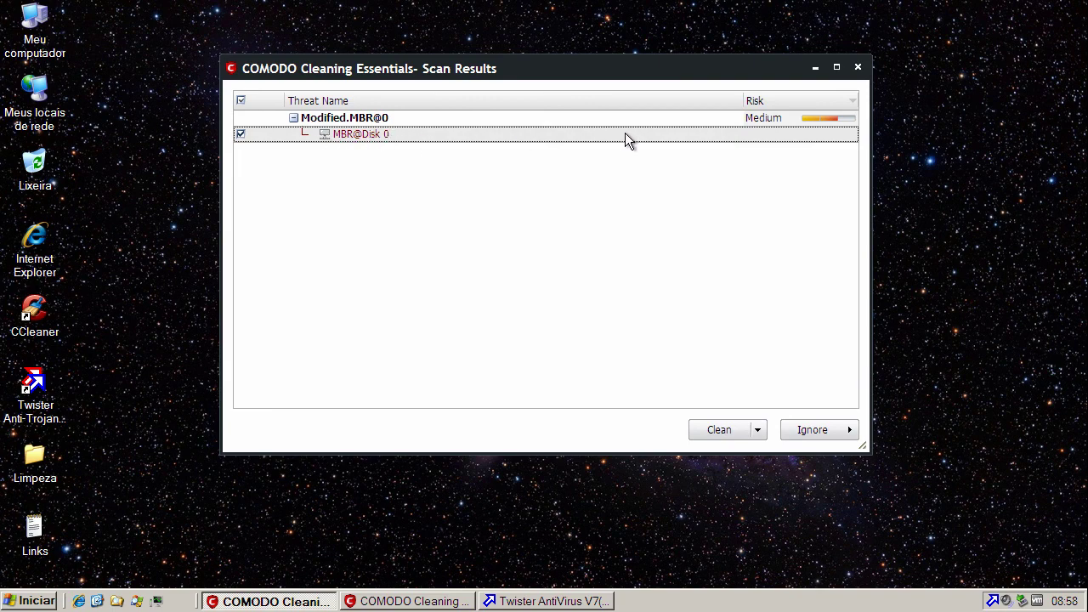
{"action": "left_click", "coordinate": [717, 432]}
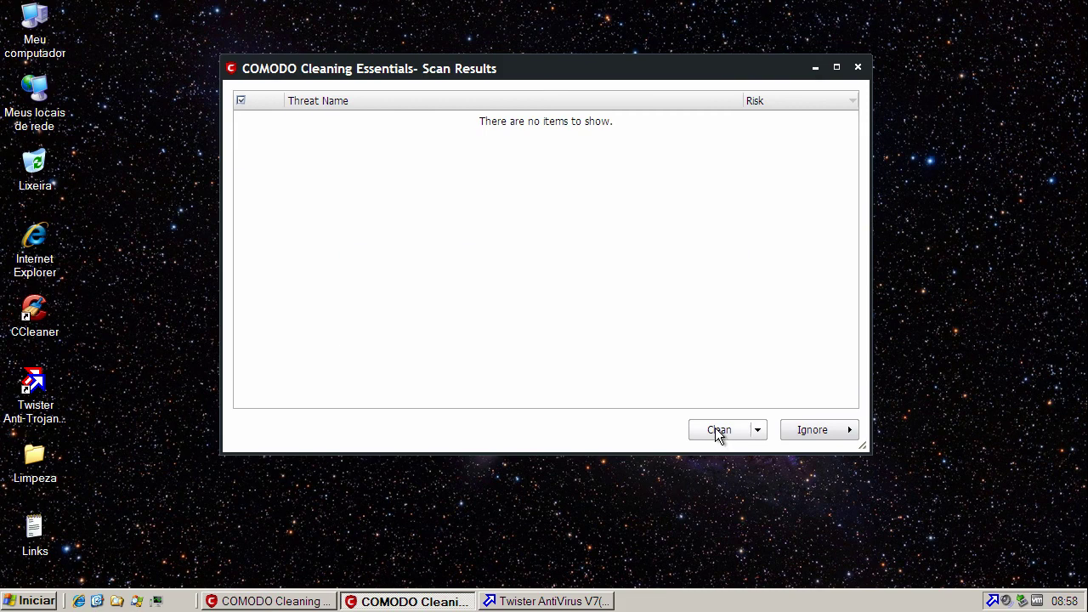
{"action": "left_click", "coordinate": [857, 70]}
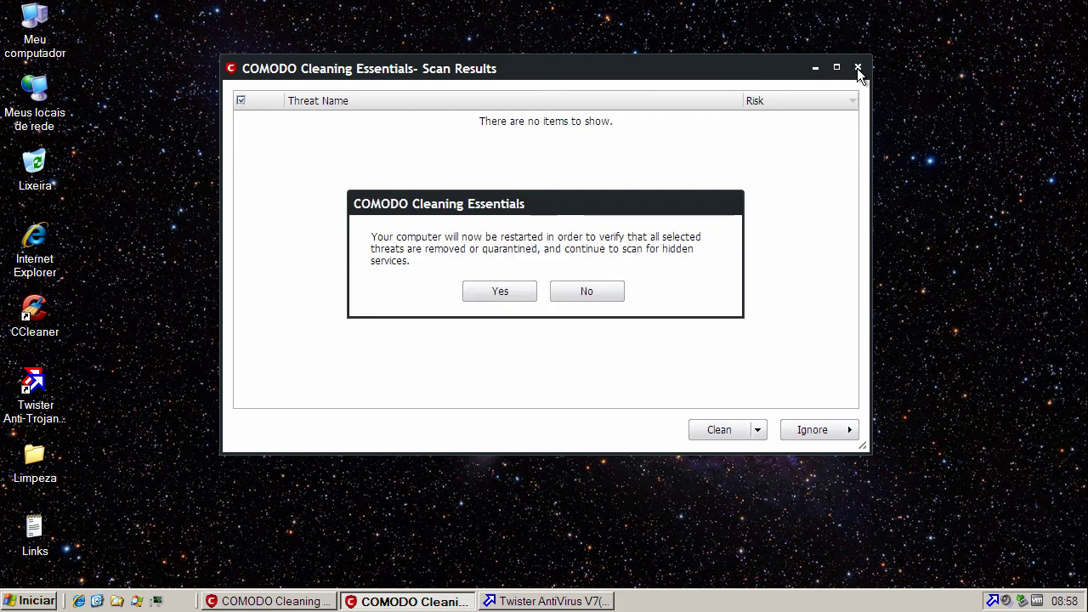
{"action": "left_click", "coordinate": [522, 291]}
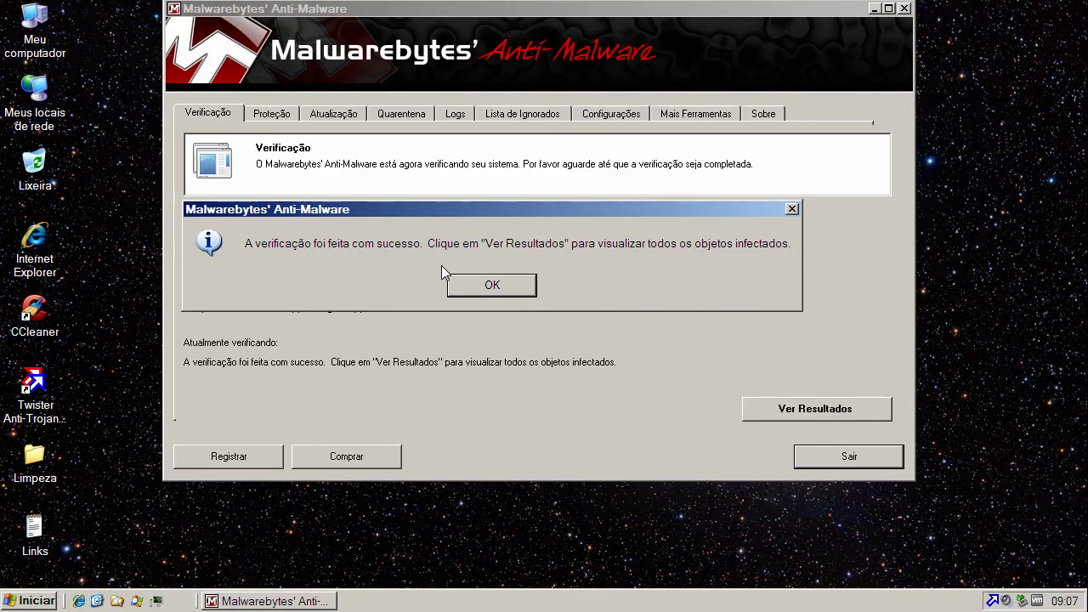
Step: Dismiss the Malwarebytes completion message, show the scan results and widen the item and vendor columns
{"action": "left_click", "coordinate": [492, 286]}
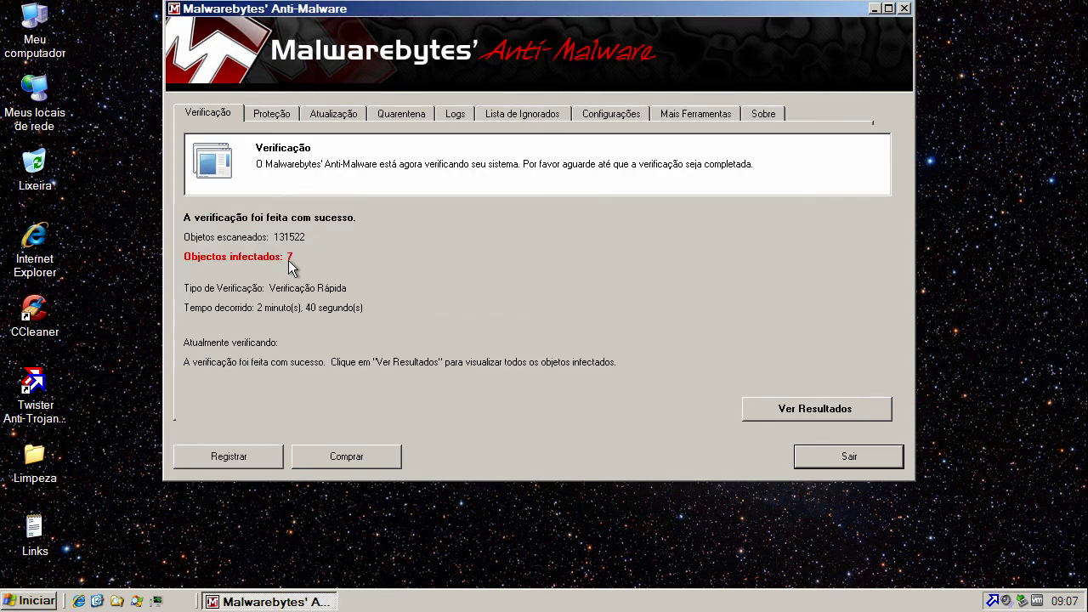
{"action": "left_click", "coordinate": [829, 411]}
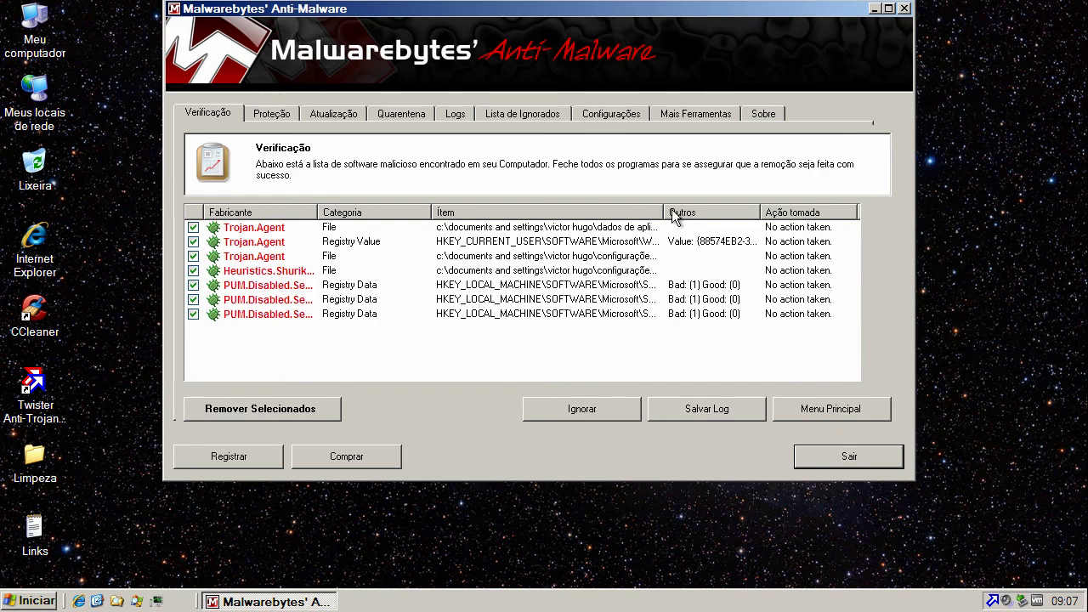
{"action": "left_click_drag", "start_coordinate": [663, 213], "coordinate": [821, 215]}
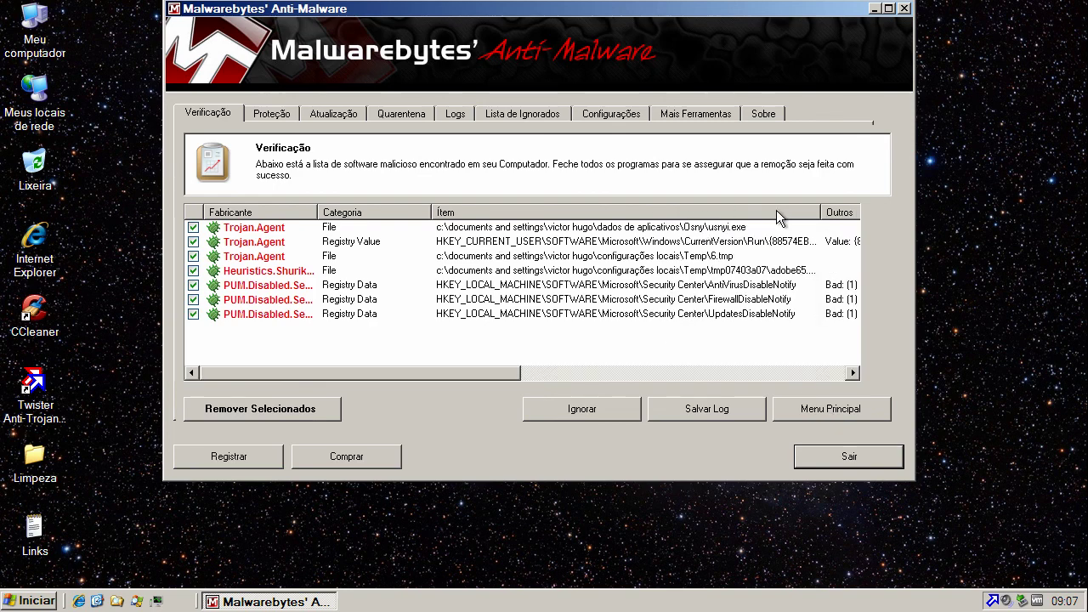
{"action": "left_click_drag", "start_coordinate": [318, 212], "coordinate": [393, 212]}
Step: Examine each detected item in the Malwarebytes results, from the Trojan.Agent entries to the PUM.Disabled.SecurityCenter registry entries
{"action": "left_click", "coordinate": [248, 230]}
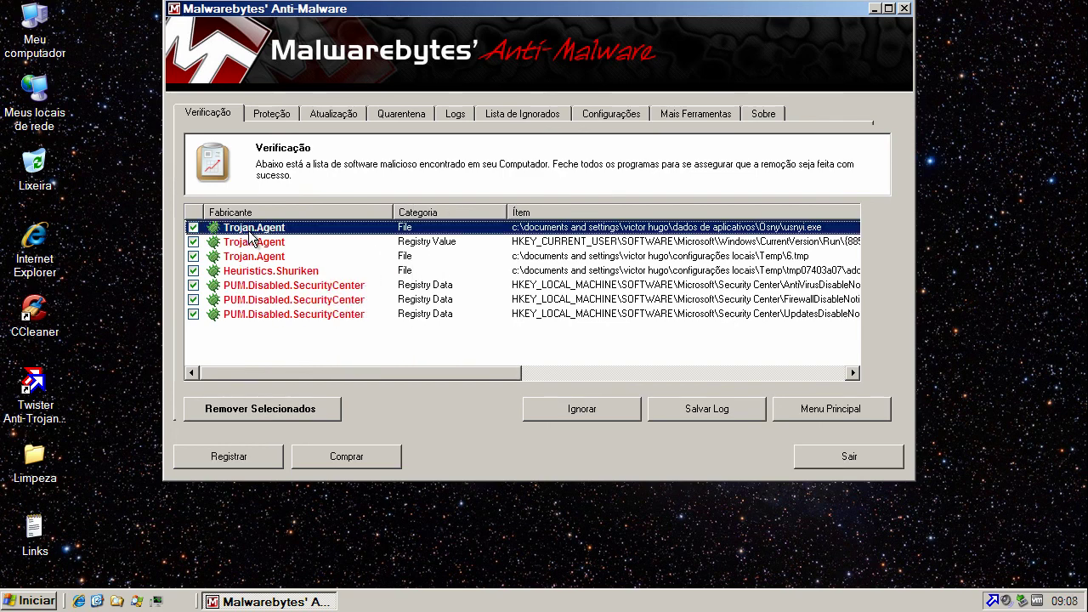
{"action": "left_click", "coordinate": [250, 242]}
{"action": "left_click", "coordinate": [254, 257]}
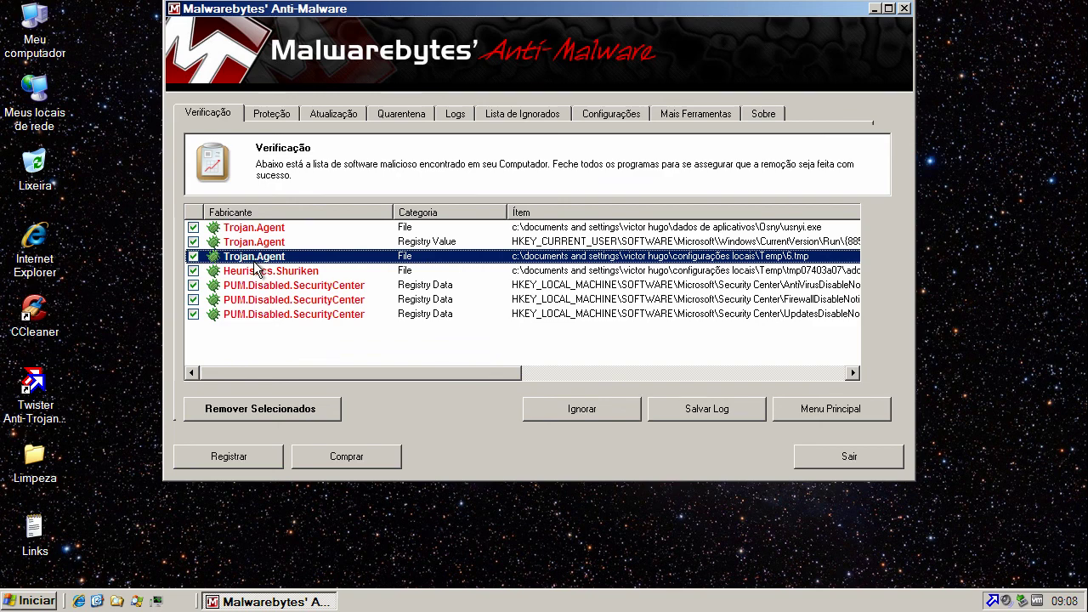
{"action": "left_click", "coordinate": [264, 272]}
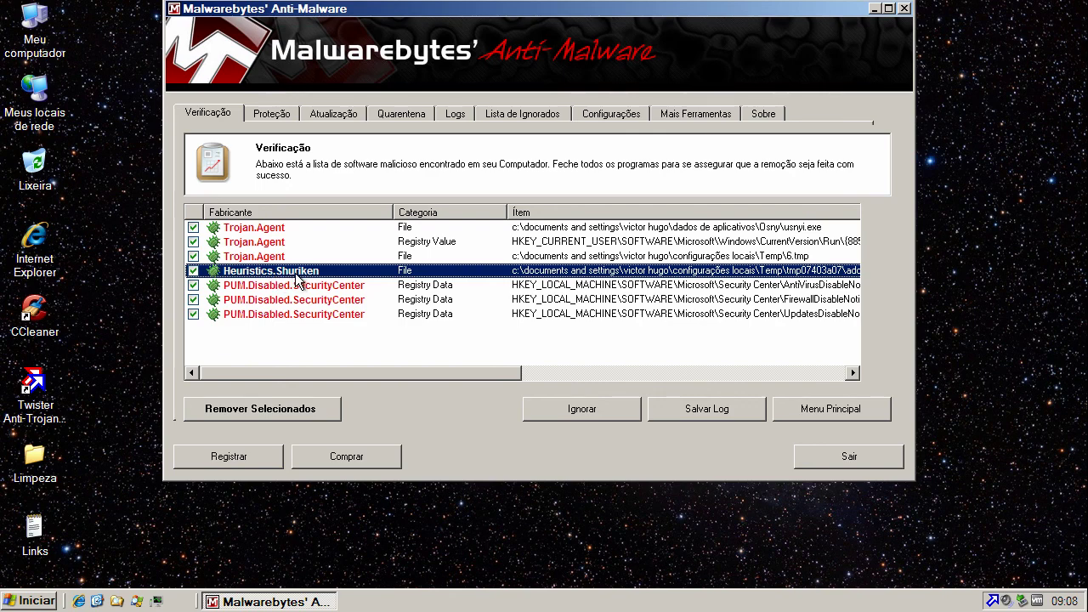
{"action": "left_click", "coordinate": [290, 288]}
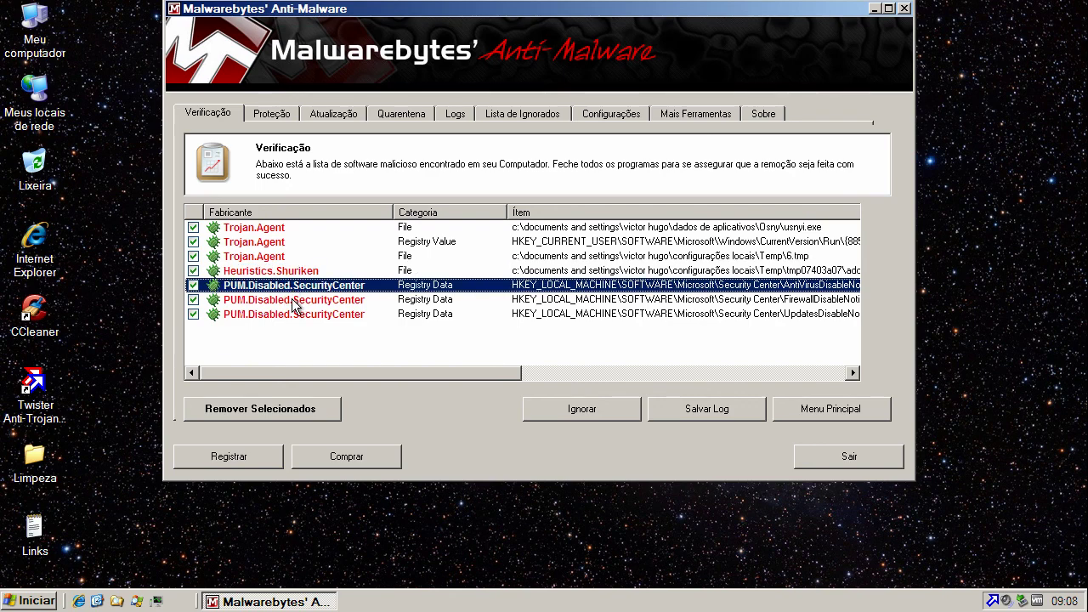
{"action": "left_click", "coordinate": [290, 302]}
{"action": "left_click", "coordinate": [290, 312]}
{"action": "left_click", "coordinate": [292, 305]}
{"action": "left_click", "coordinate": [294, 286]}
{"action": "left_click", "coordinate": [301, 302]}
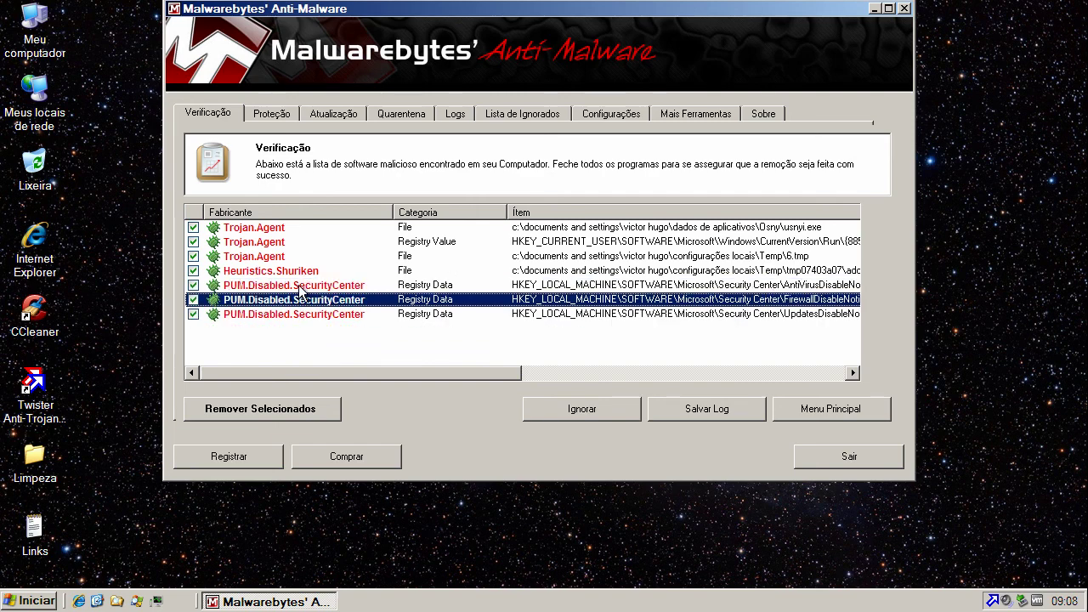
{"action": "left_click", "coordinate": [304, 287]}
{"action": "left_click", "coordinate": [306, 302]}
{"action": "left_click", "coordinate": [306, 314]}
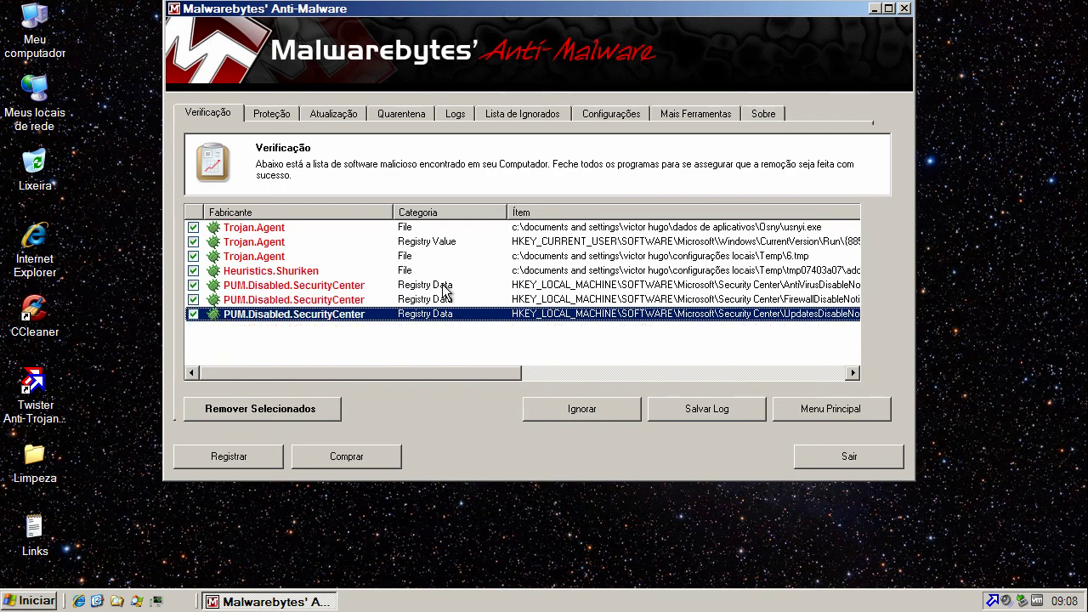
Step: Remove all checked Malwarebytes detections, close the log, decline the restart and exit Malwarebytes
{"action": "left_click", "coordinate": [312, 410]}
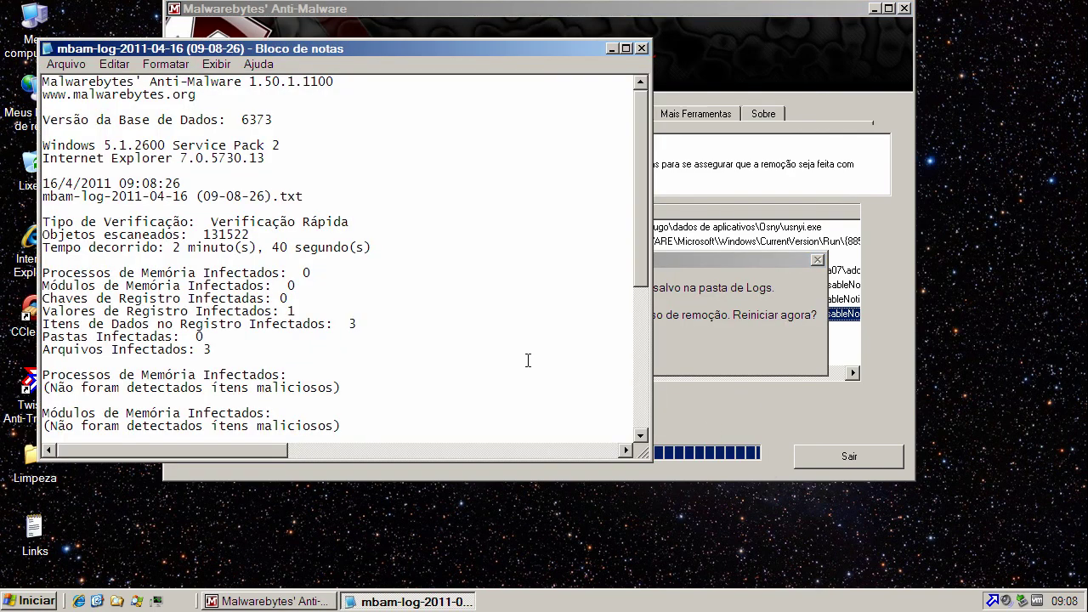
{"action": "left_click", "coordinate": [641, 49]}
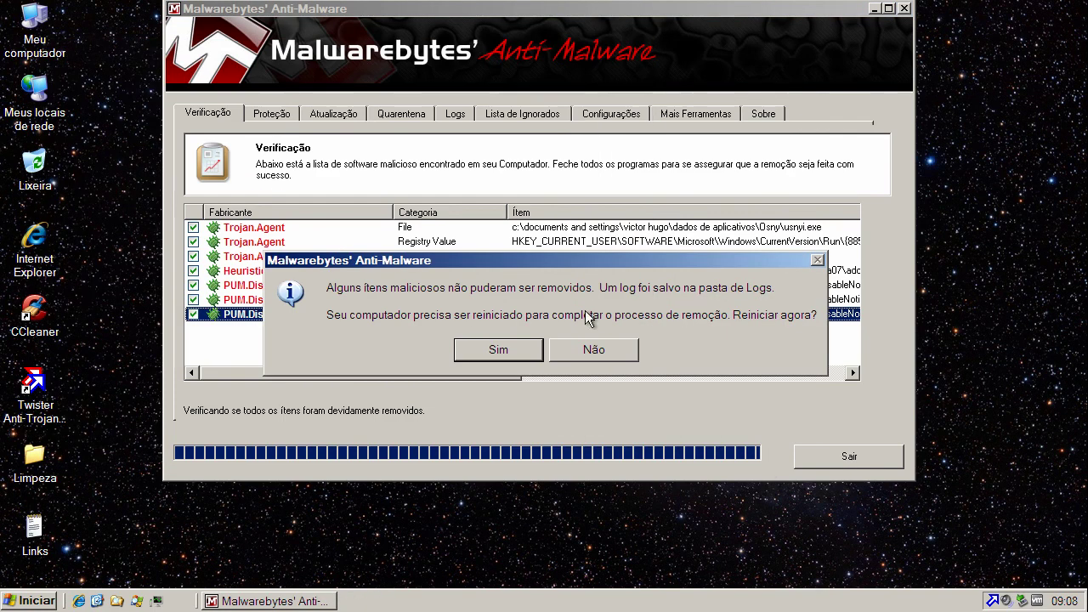
{"action": "left_click", "coordinate": [585, 351]}
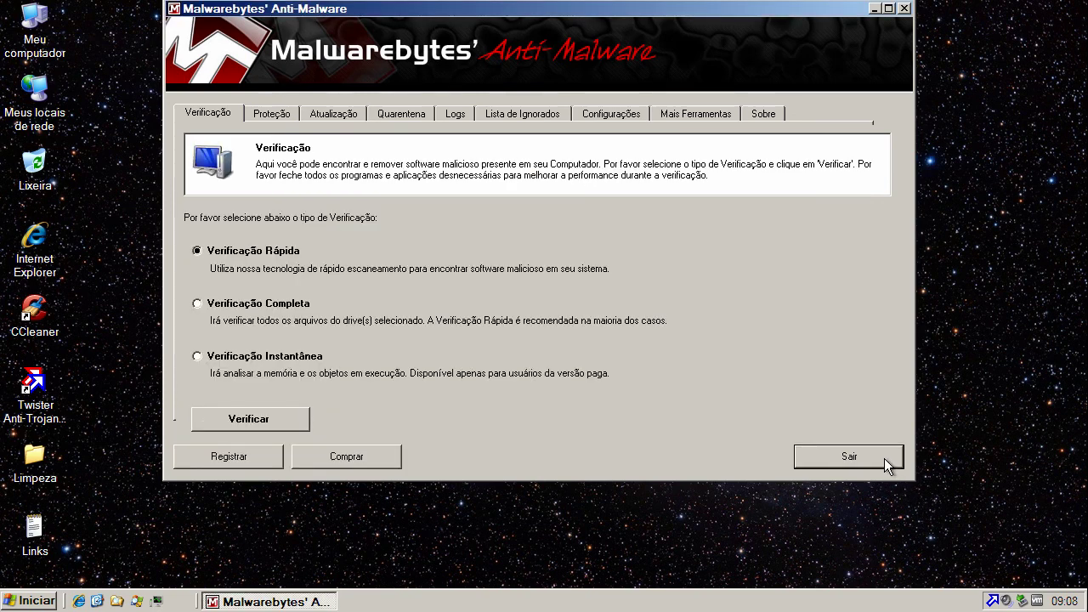
{"action": "left_click", "coordinate": [884, 458]}
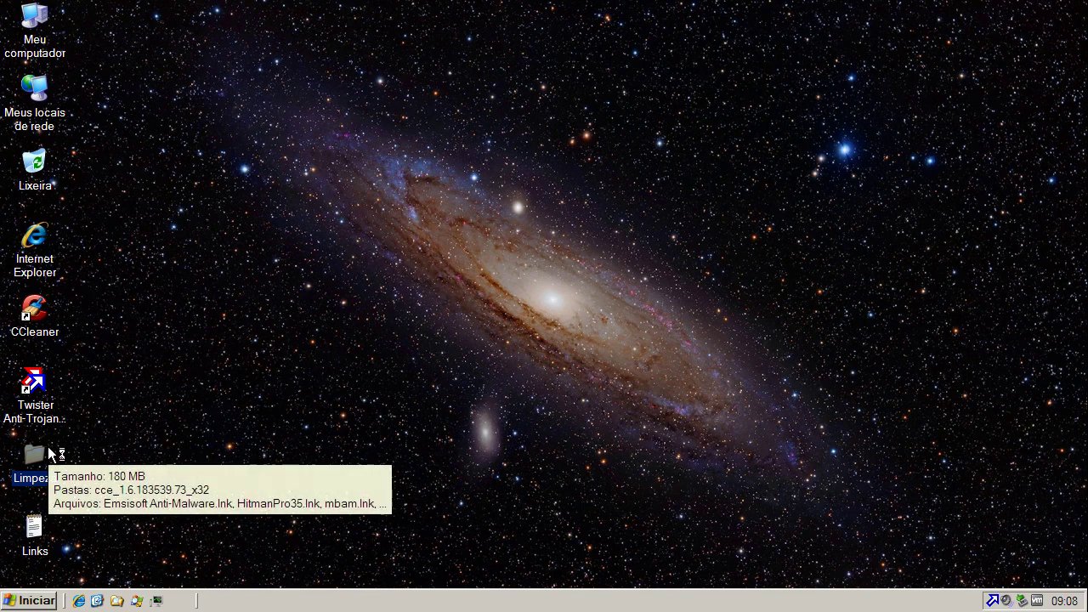
Step: Launch HitmanPro35 from the Limpeza desktop folder, close the folder and start a Hitman Pro scan
{"action": "double_click", "coordinate": [56, 452]}
{"action": "left_click", "coordinate": [431, 152]}
{"action": "double_click", "coordinate": [431, 151]}
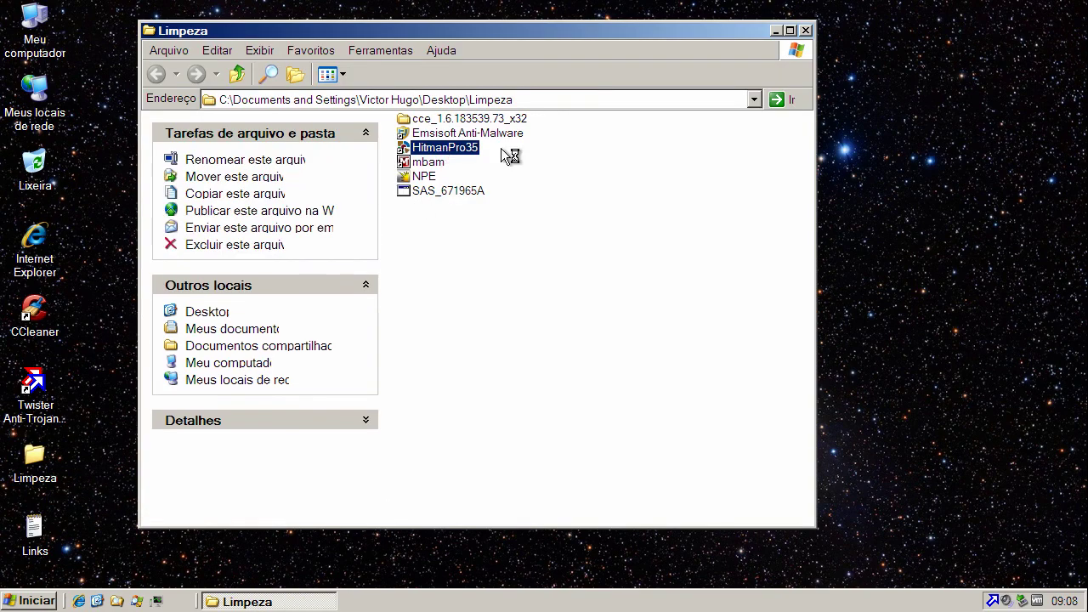
{"action": "left_click", "coordinate": [805, 31]}
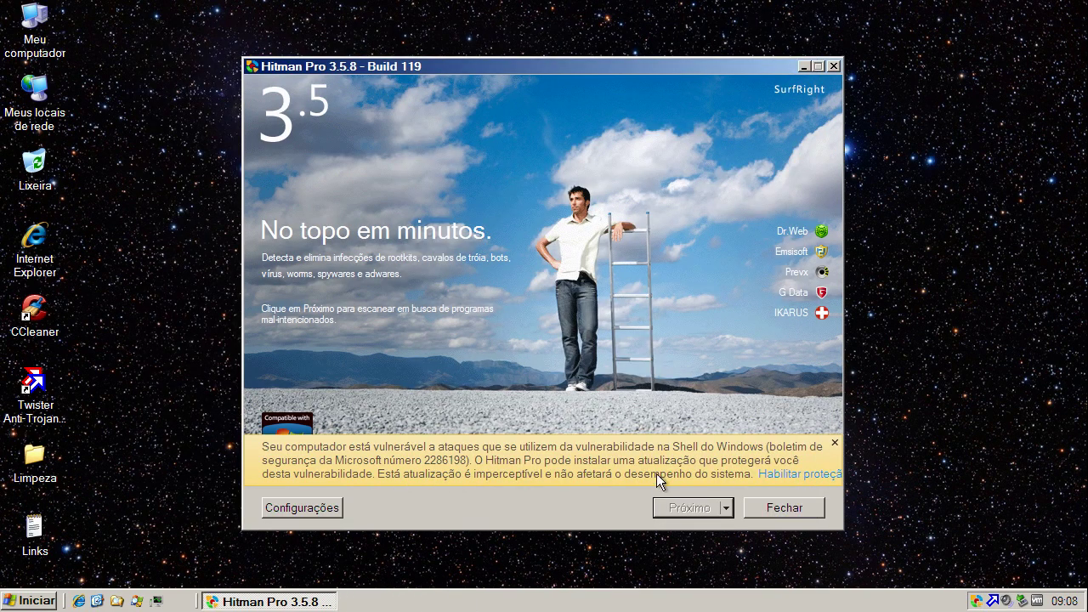
{"action": "left_click_drag", "start_coordinate": [586, 69], "coordinate": [583, 61]}
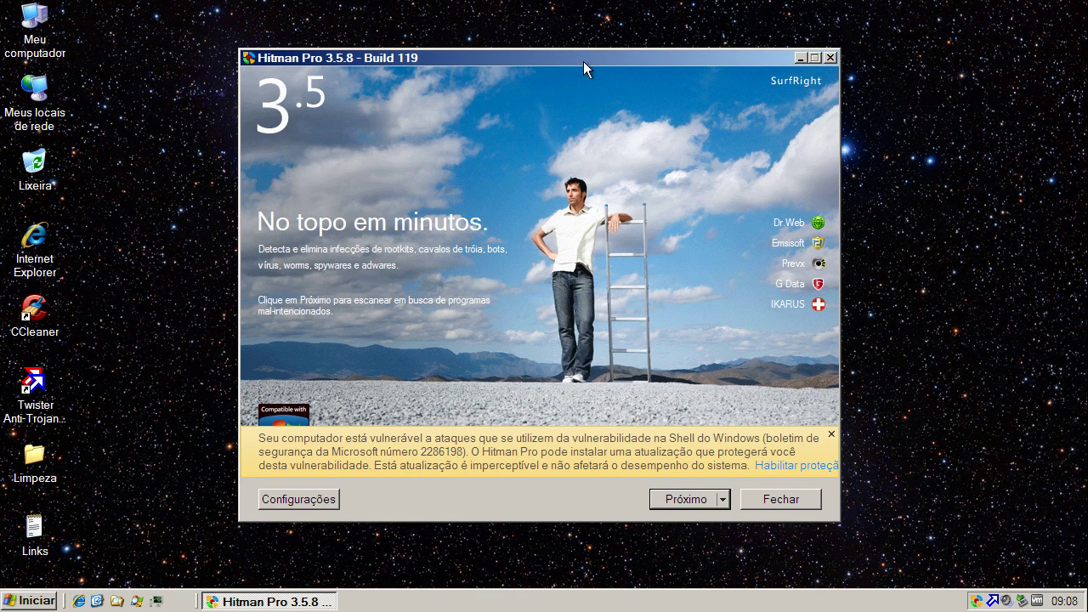
{"action": "left_click", "coordinate": [698, 499]}
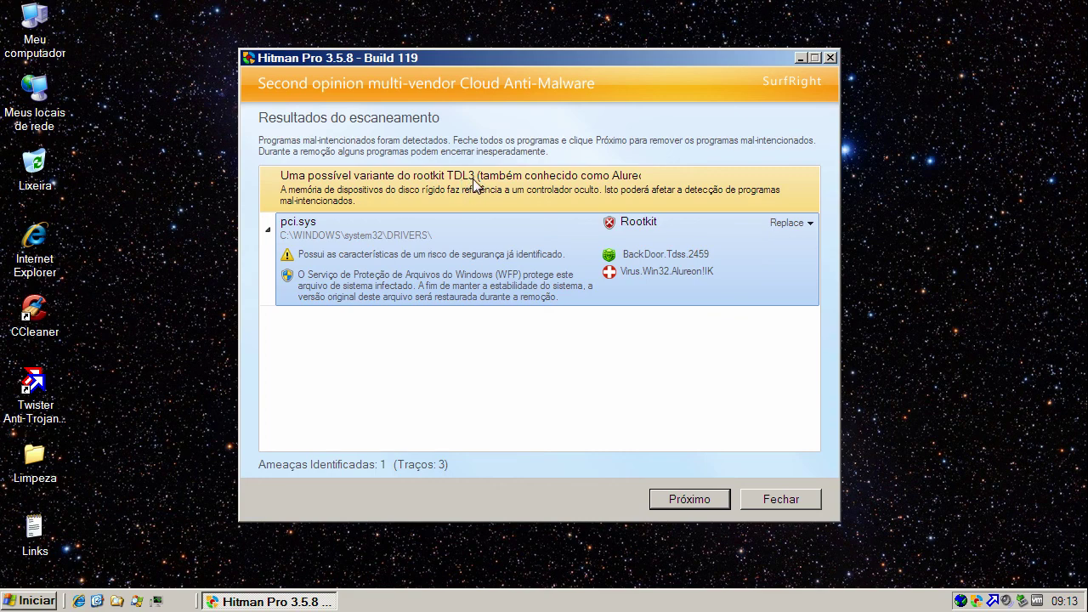
Step: Try to remove the pci.sys rootkit with Hitman Pro, cancel the Windows XP CD request and close the program
{"action": "left_click", "coordinate": [685, 499]}
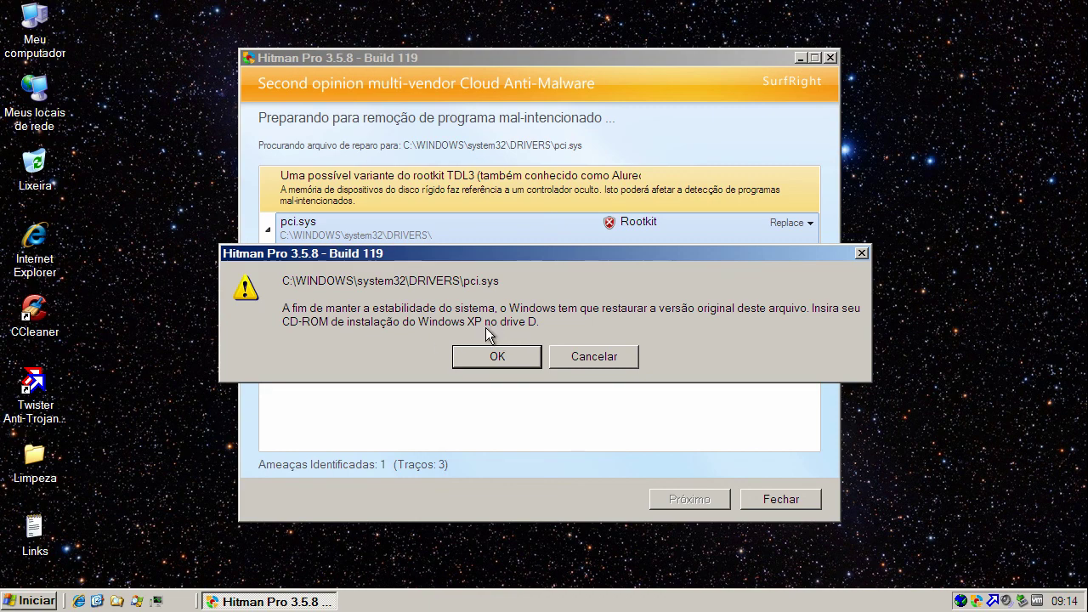
{"action": "left_click", "coordinate": [616, 358]}
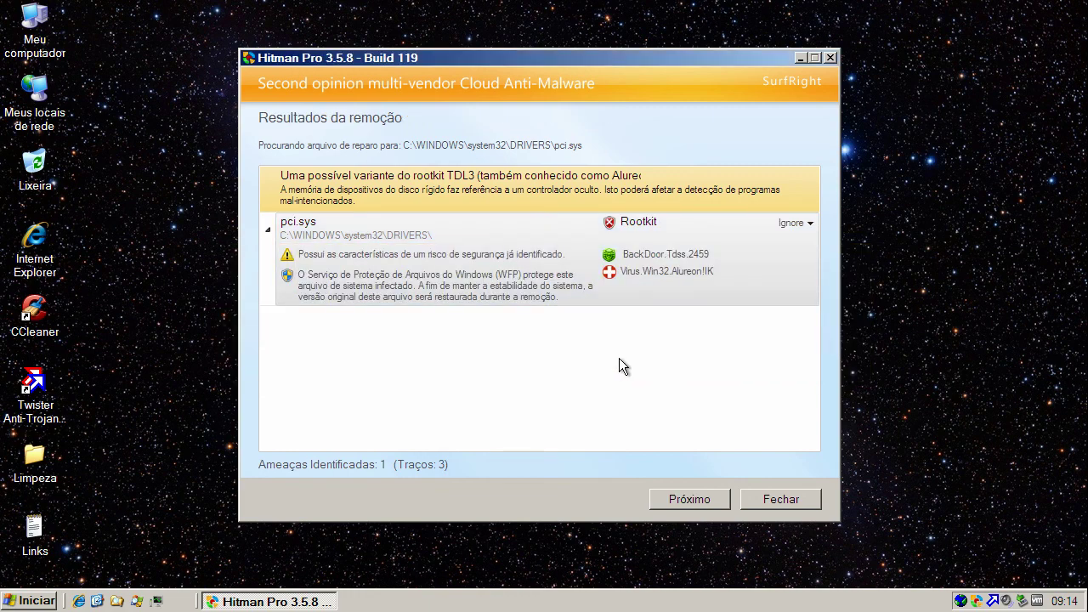
{"action": "left_click", "coordinate": [781, 499]}
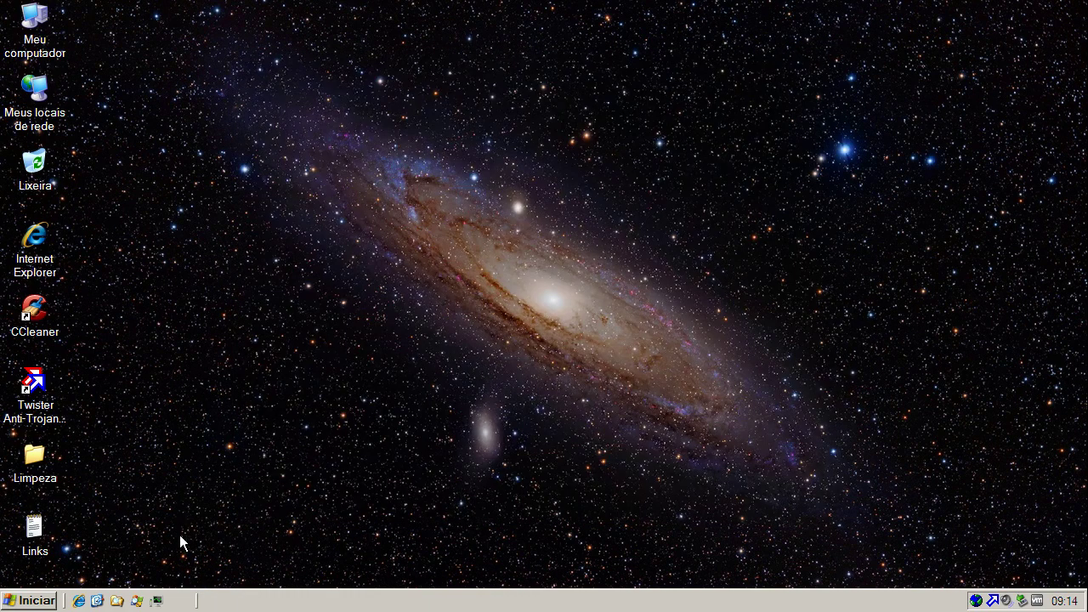
Step: Run SAS_671965A from the Limpeza desktop folder, close the folder and trust the SEAutorun.com process in the threat alert
{"action": "double_click", "coordinate": [47, 451]}
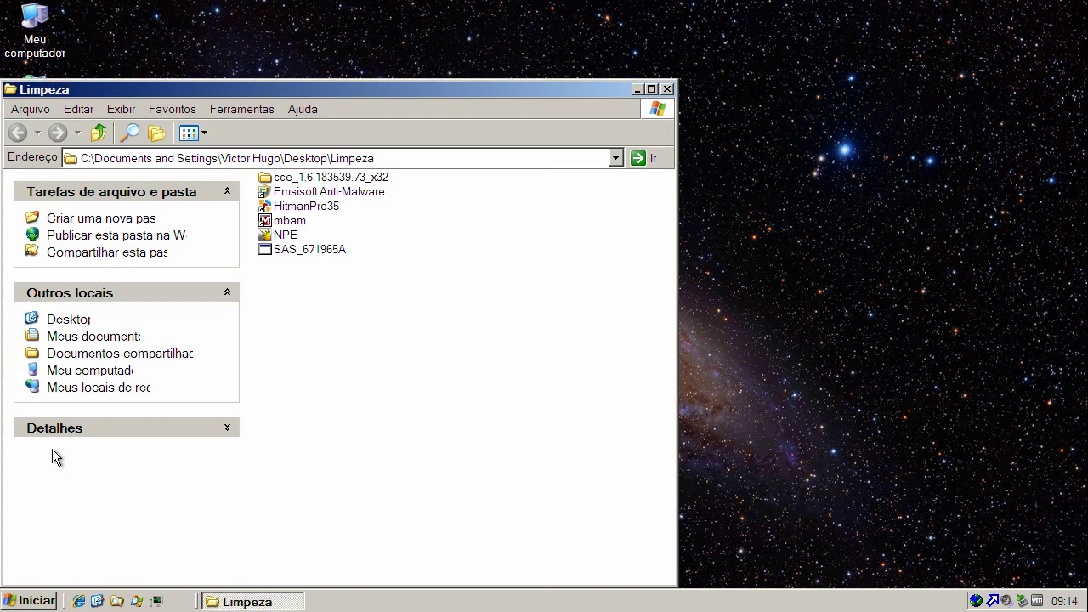
{"action": "left_click", "coordinate": [297, 255]}
{"action": "right_click", "coordinate": [297, 253]}
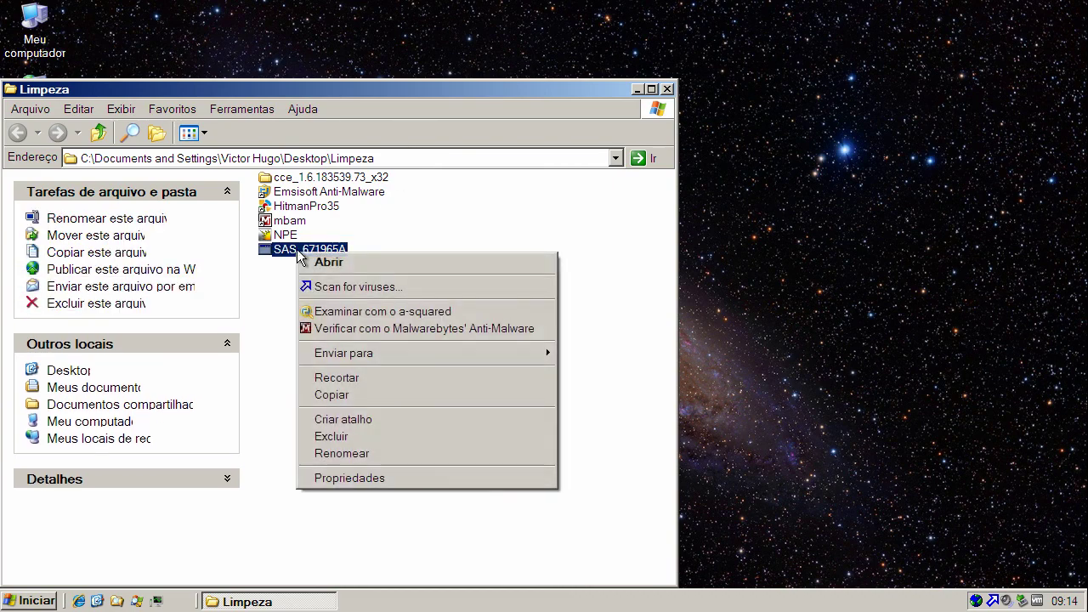
{"action": "left_click", "coordinate": [323, 261]}
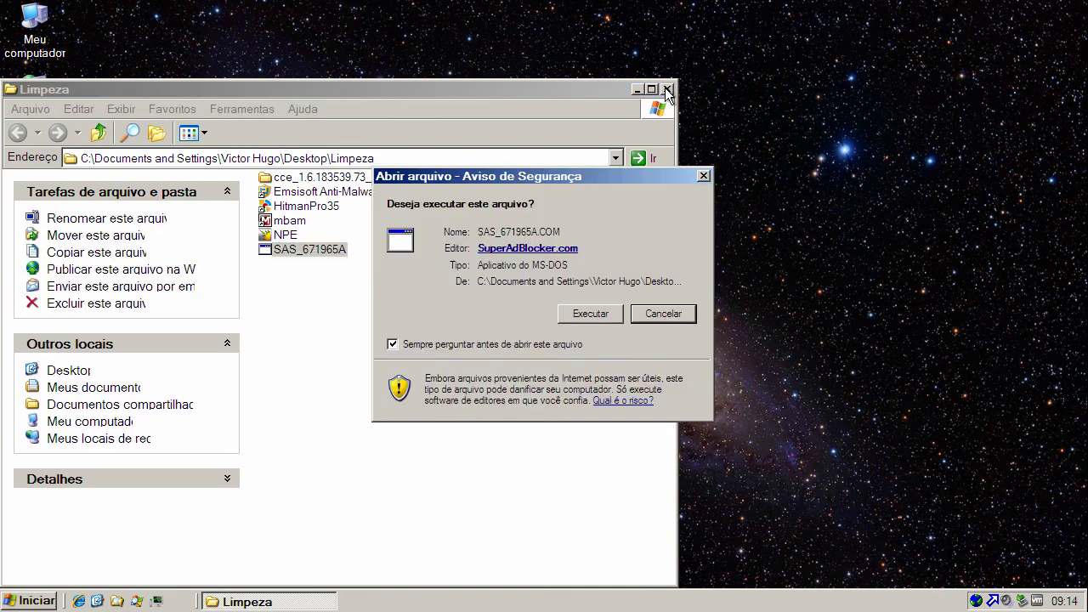
{"action": "left_click", "coordinate": [600, 314]}
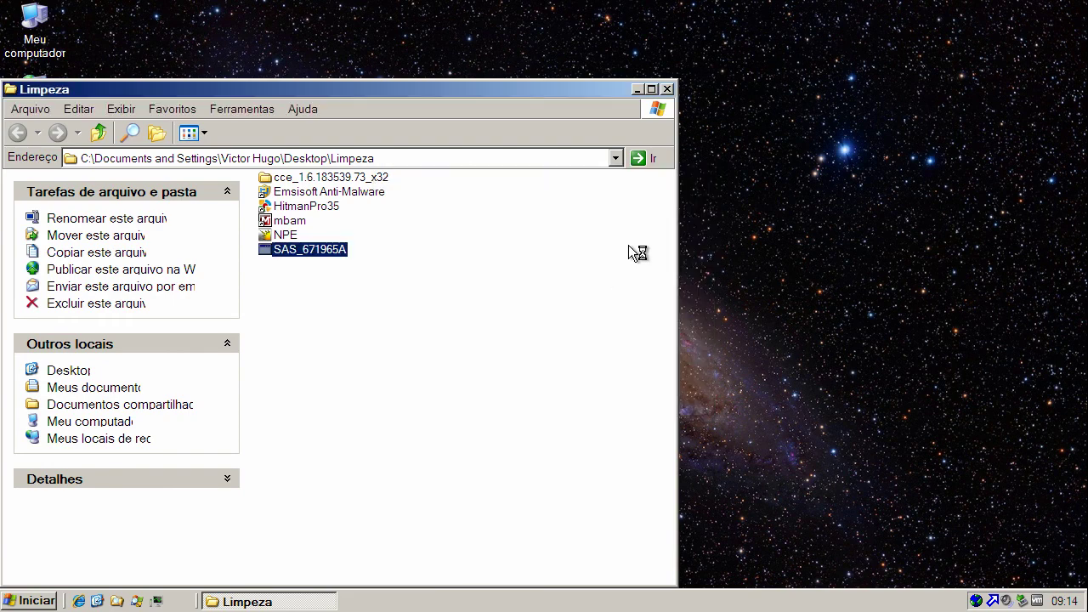
{"action": "left_click", "coordinate": [670, 88]}
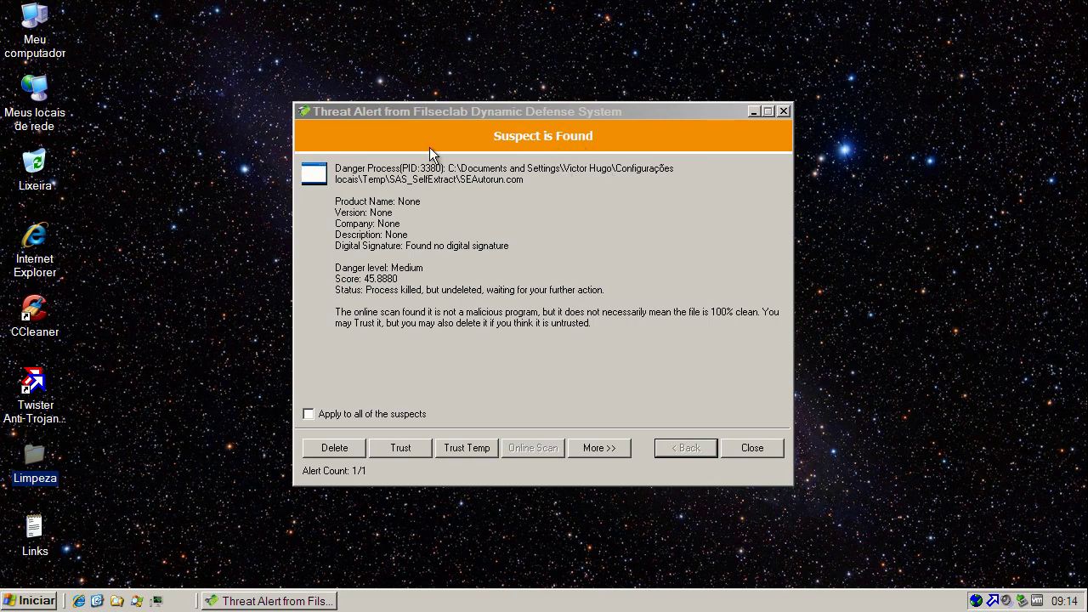
{"action": "left_click", "coordinate": [322, 419]}
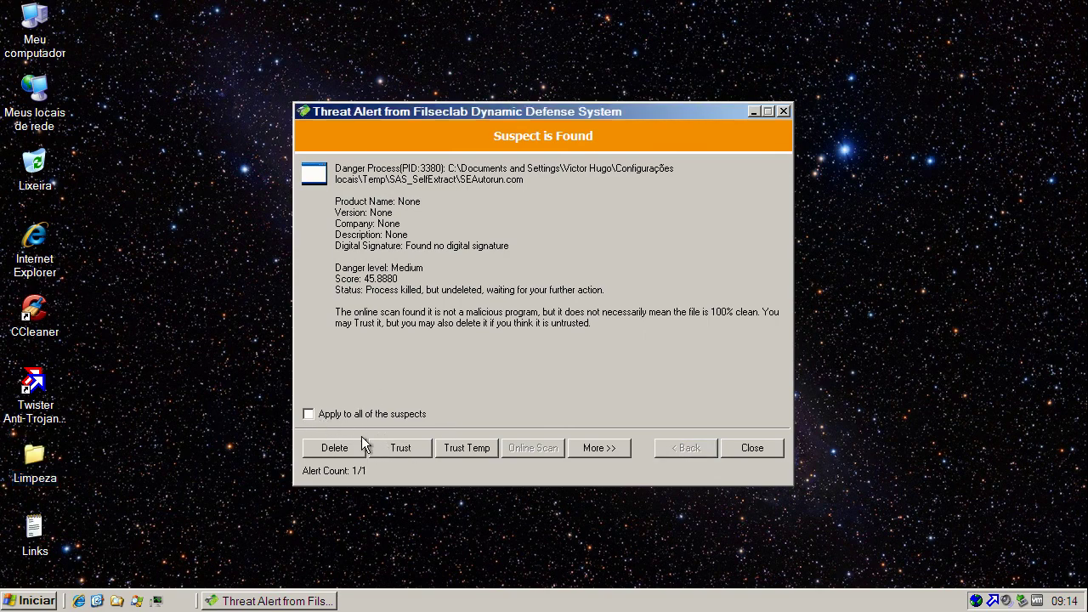
{"action": "left_click", "coordinate": [390, 444]}
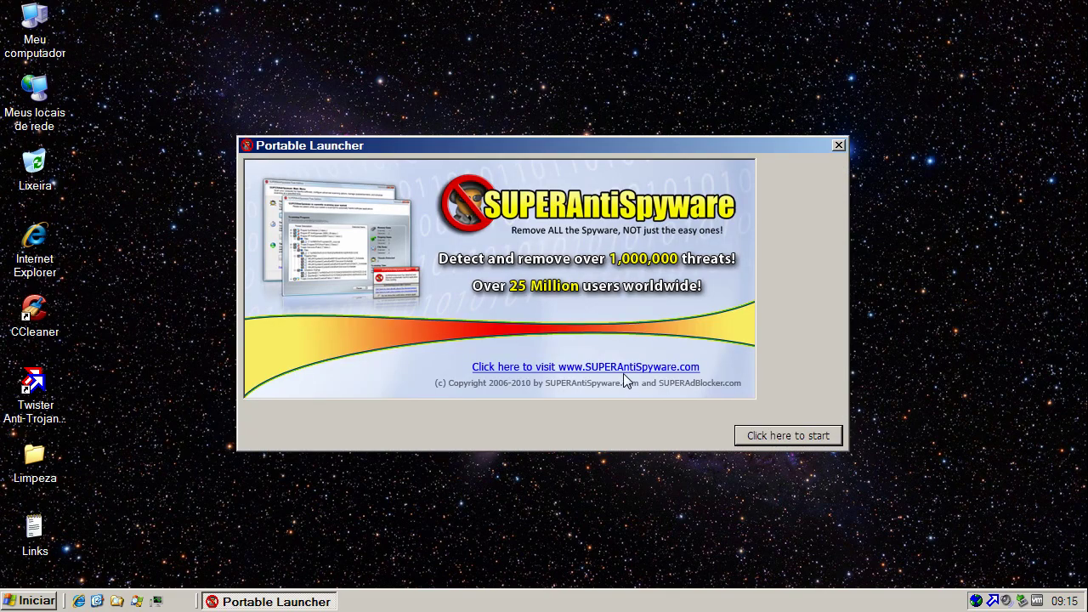
Step: Start SUPERAntiSpyware with Portuguese (BR) as the default language and check for spyware definition updates
{"action": "left_click", "coordinate": [763, 436]}
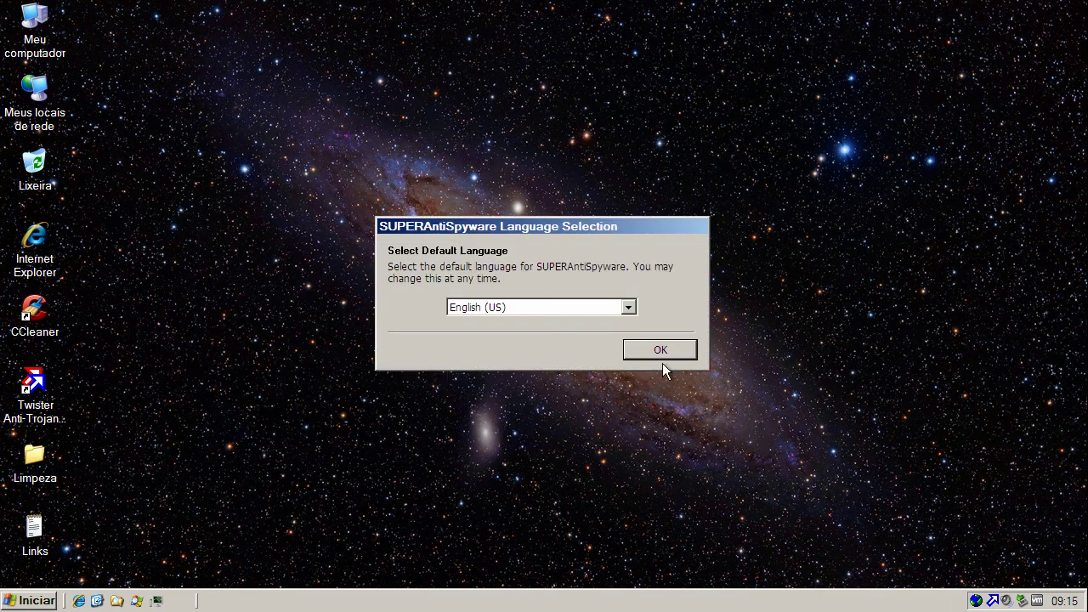
{"action": "left_click", "coordinate": [630, 308]}
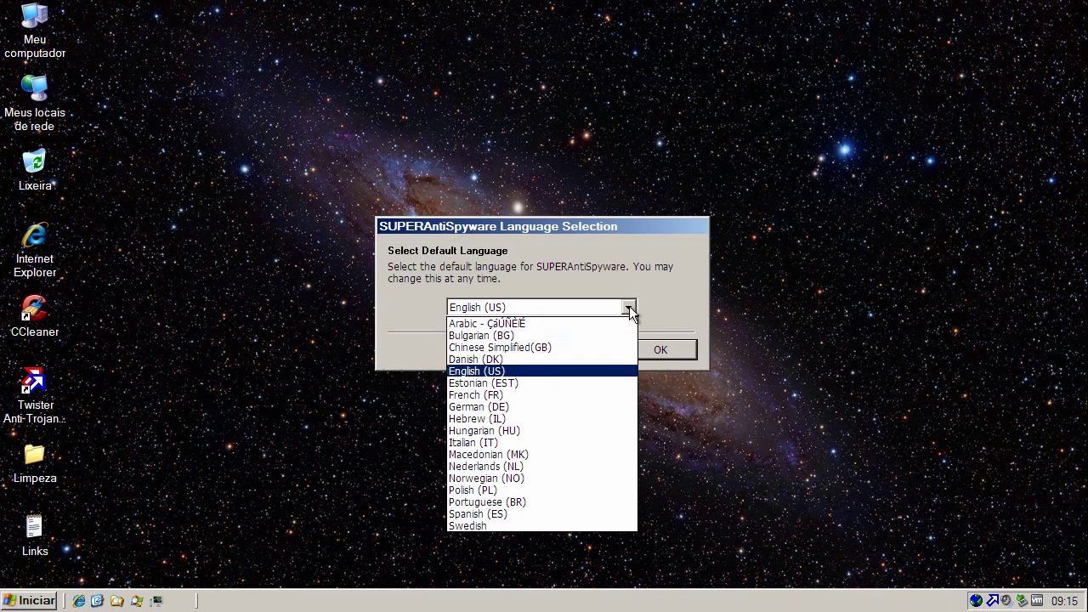
{"action": "left_click", "coordinate": [549, 503]}
{"action": "left_click", "coordinate": [661, 352]}
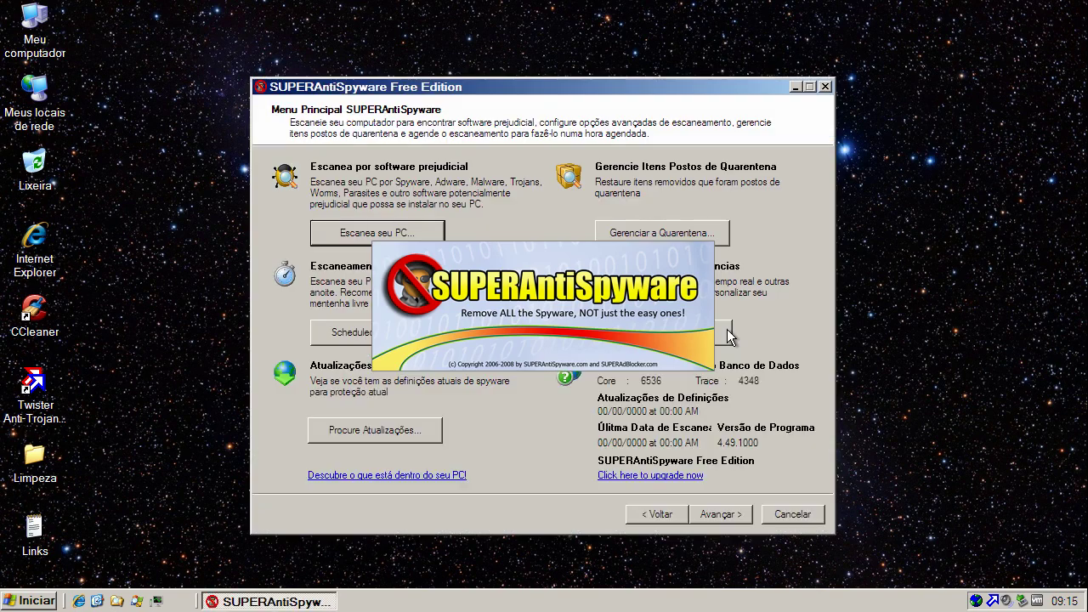
{"action": "left_click", "coordinate": [394, 431]}
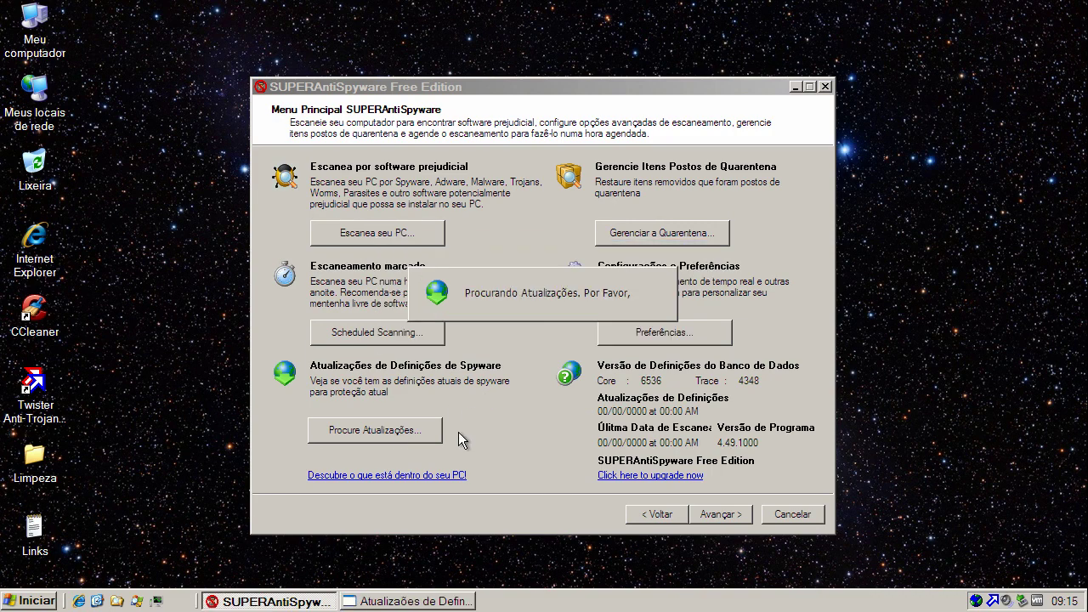
{"action": "left_click", "coordinate": [431, 603]}
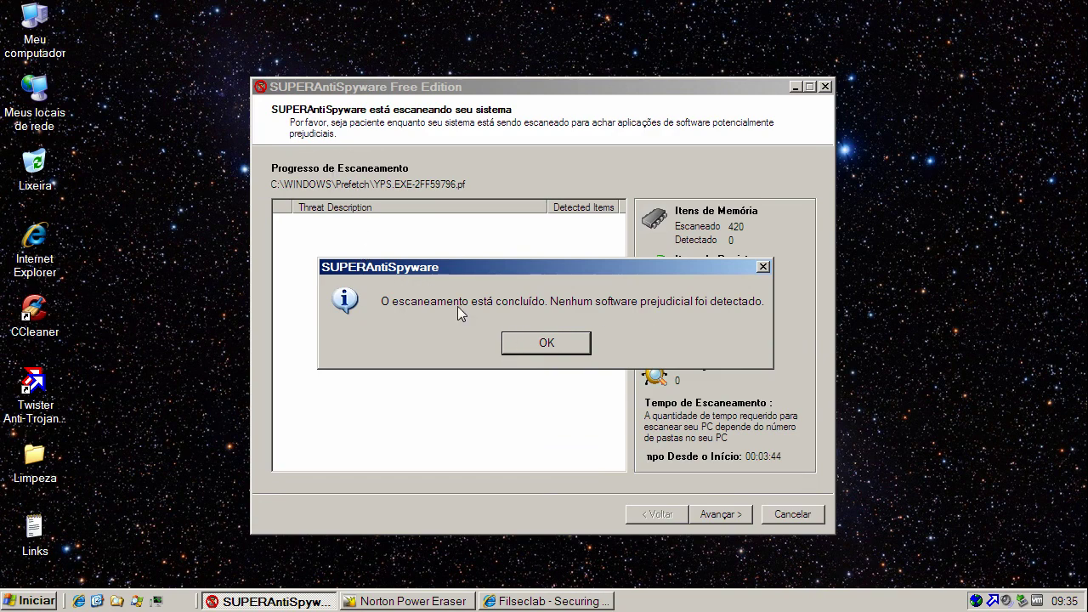
Step: Dismiss the completed SUPERAntiSpyware scan, exit the program and acknowledge the Norton Power Eraser scan results
{"action": "left_click", "coordinate": [546, 342]}
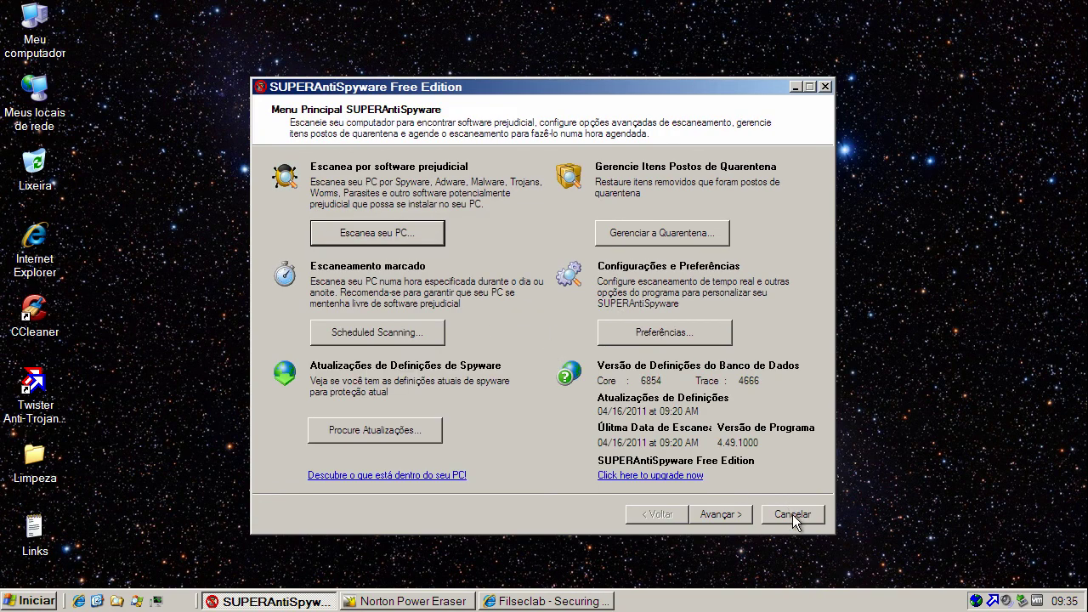
{"action": "left_click", "coordinate": [792, 514]}
{"action": "left_click", "coordinate": [244, 602]}
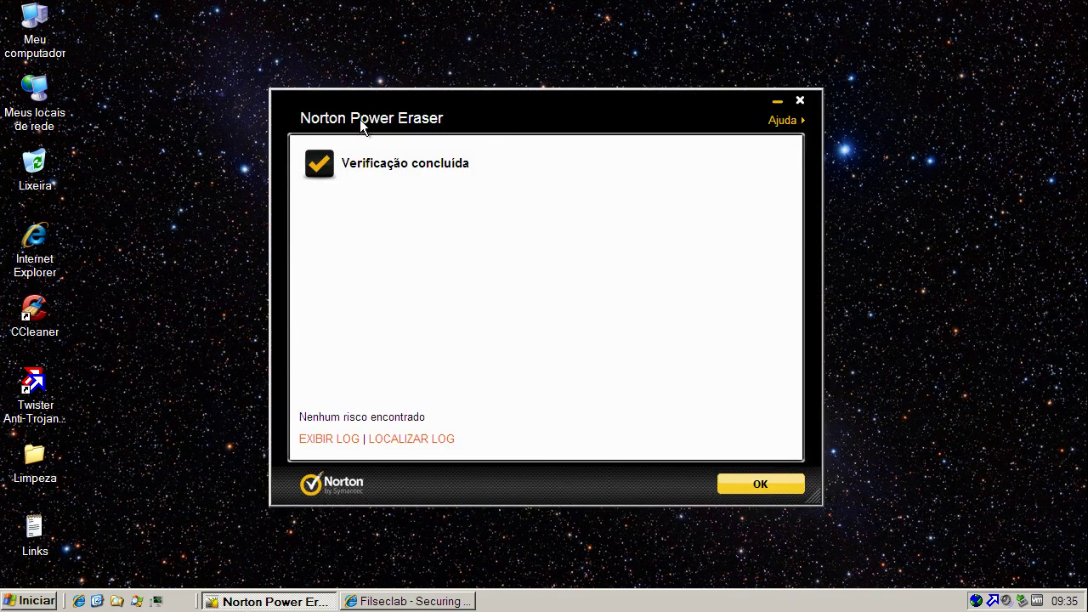
{"action": "left_click", "coordinate": [789, 487]}
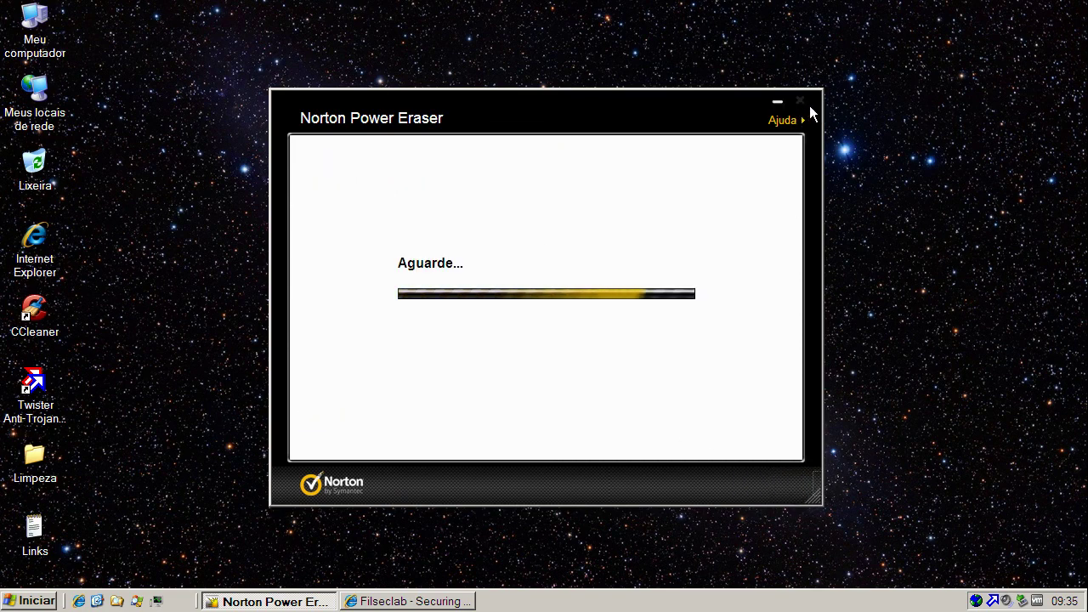
Step: Minimize Norton Power Eraser and the Filseclab browser window, and view the Twister AntiVirus control panel
{"action": "double_click", "coordinate": [993, 601]}
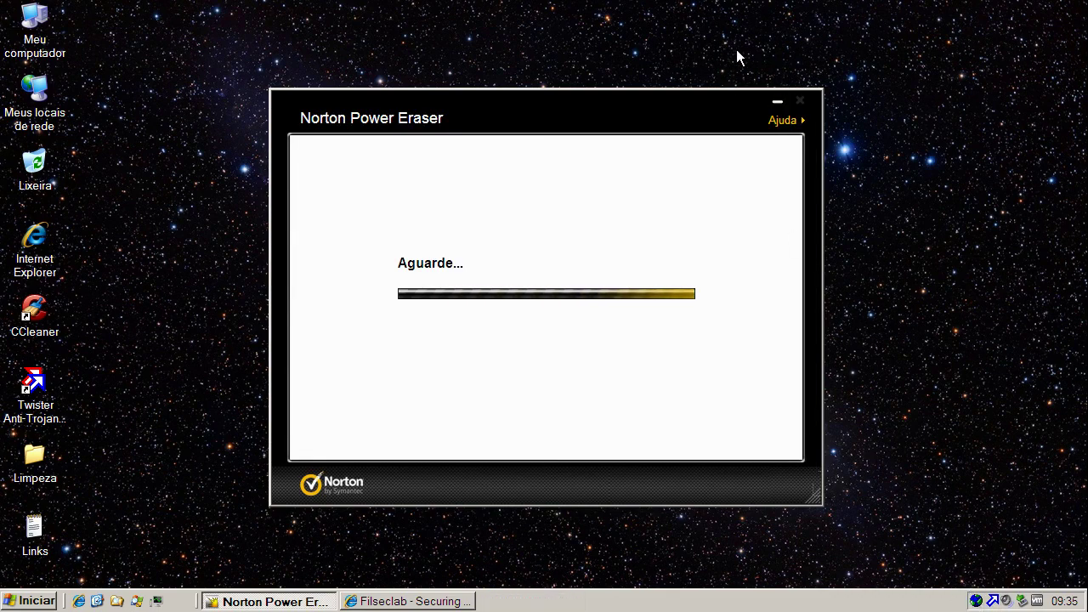
{"action": "left_click", "coordinate": [777, 103]}
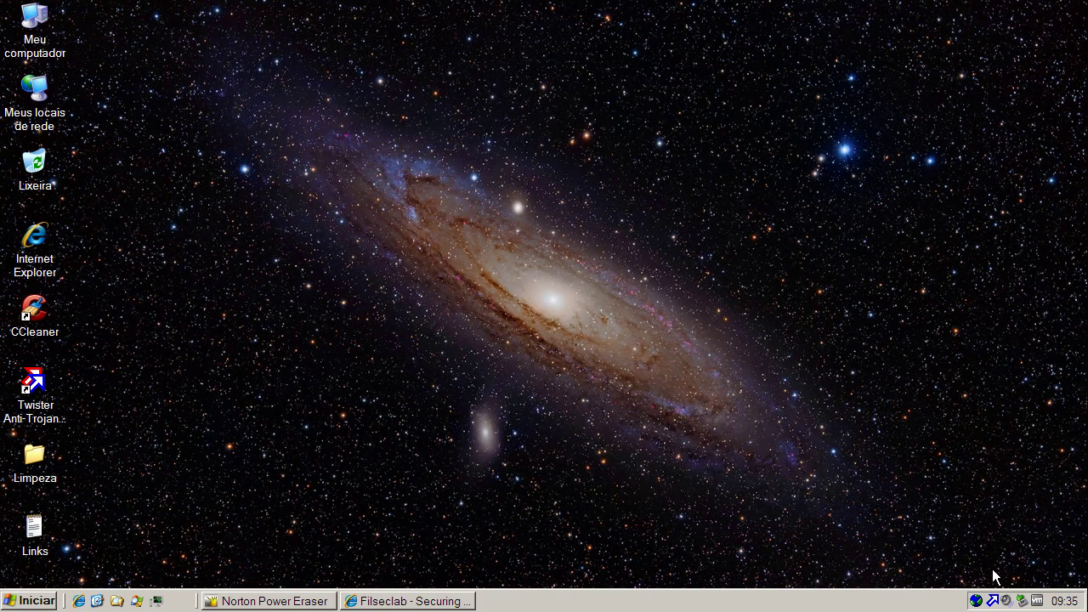
{"action": "double_click", "coordinate": [993, 602]}
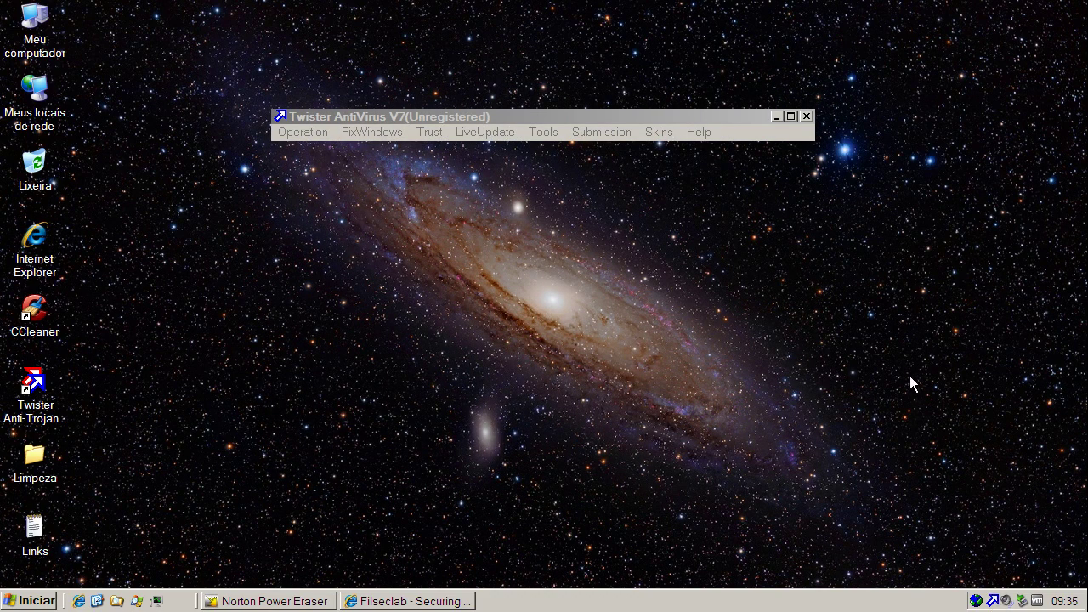
{"action": "left_click", "coordinate": [790, 117]}
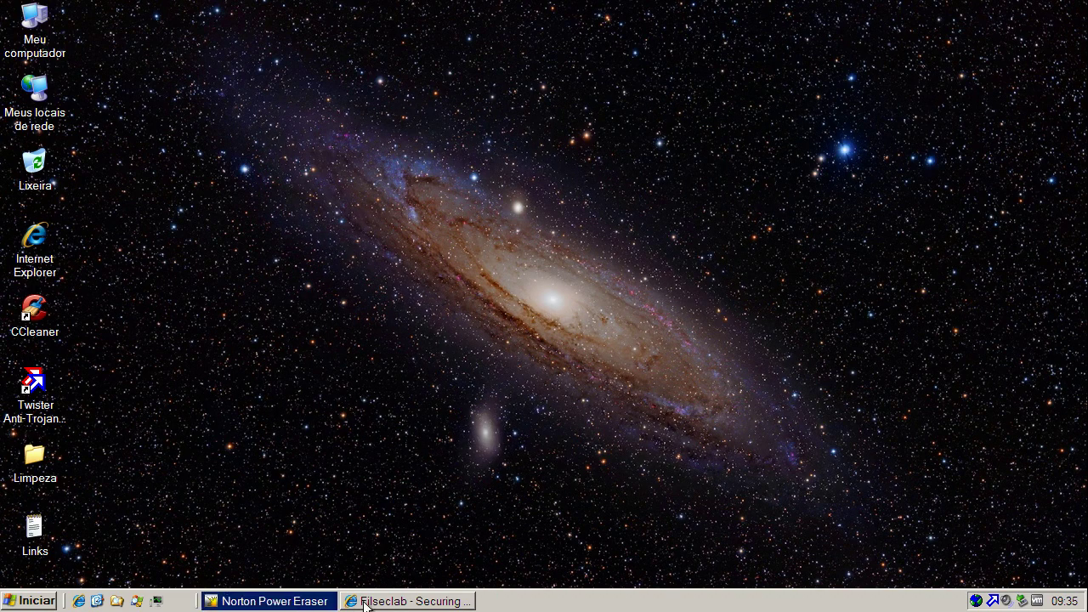
{"action": "left_click", "coordinate": [391, 601]}
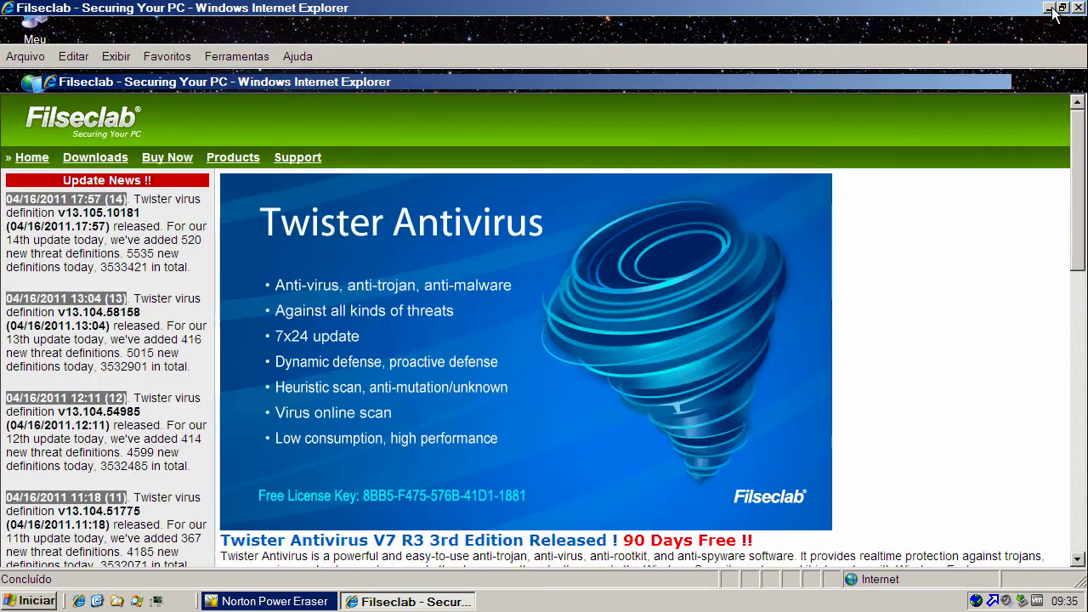
{"action": "left_click", "coordinate": [1051, 8]}
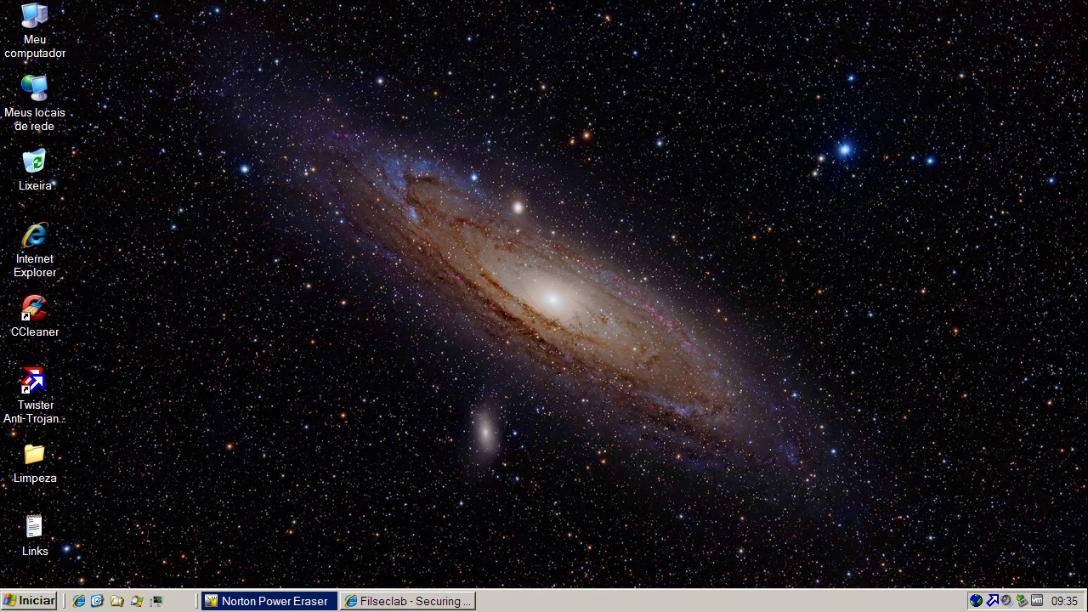
{"action": "double_click", "coordinate": [996, 601]}
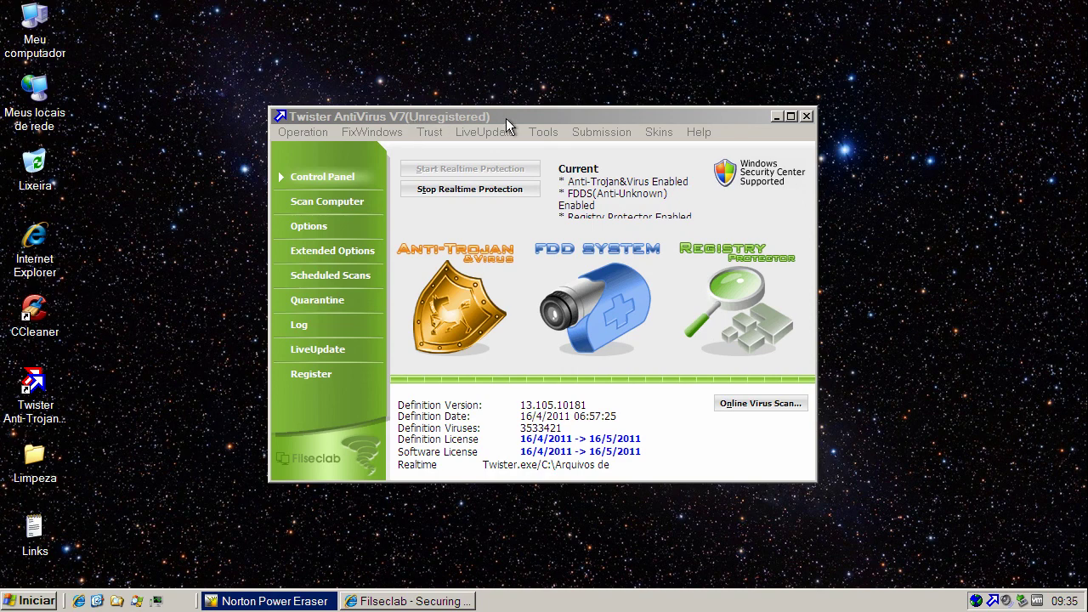
{"action": "key", "text": "Escape"}
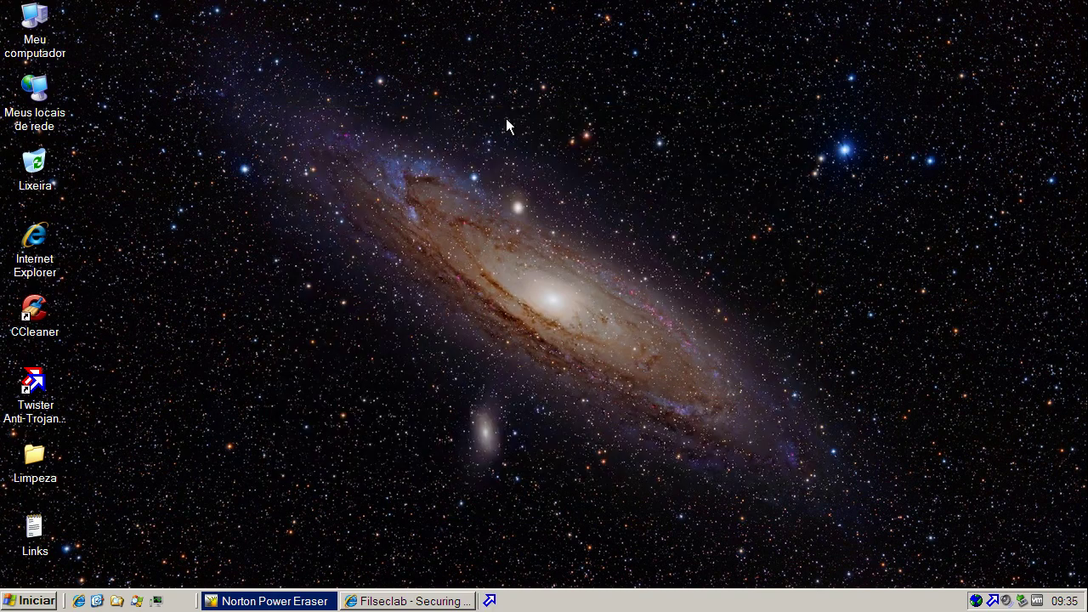
Step: Review the Twister Antivirus description on the Filseclab website, close the browser and reopen the Twister AntiVirus control panel
{"action": "left_click", "coordinate": [448, 600]}
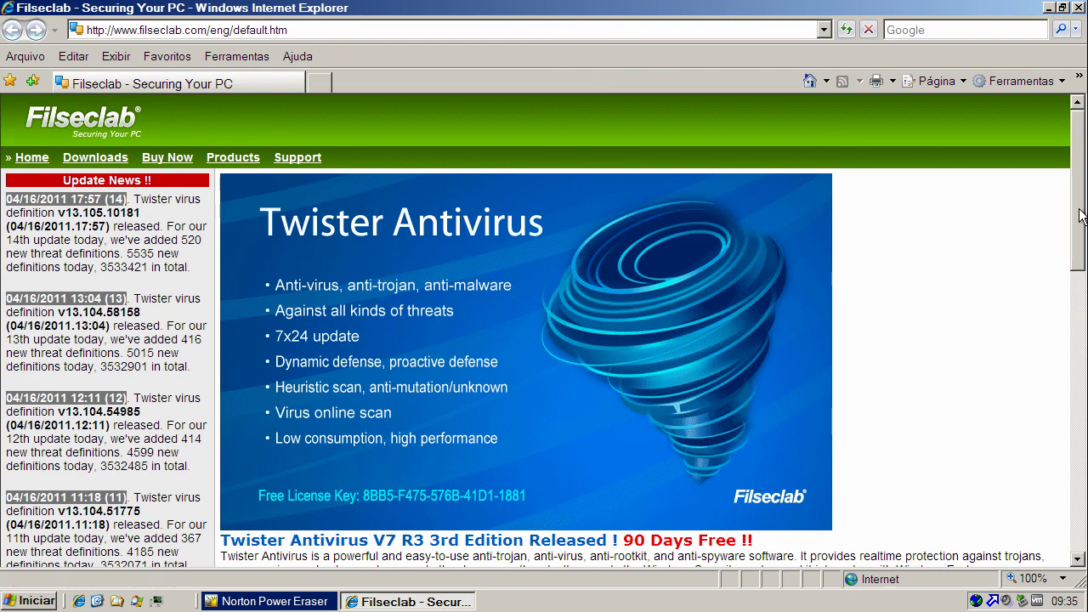
{"action": "scroll", "coordinate": [382, 376], "scroll_direction": "down", "scroll_amount": 3}
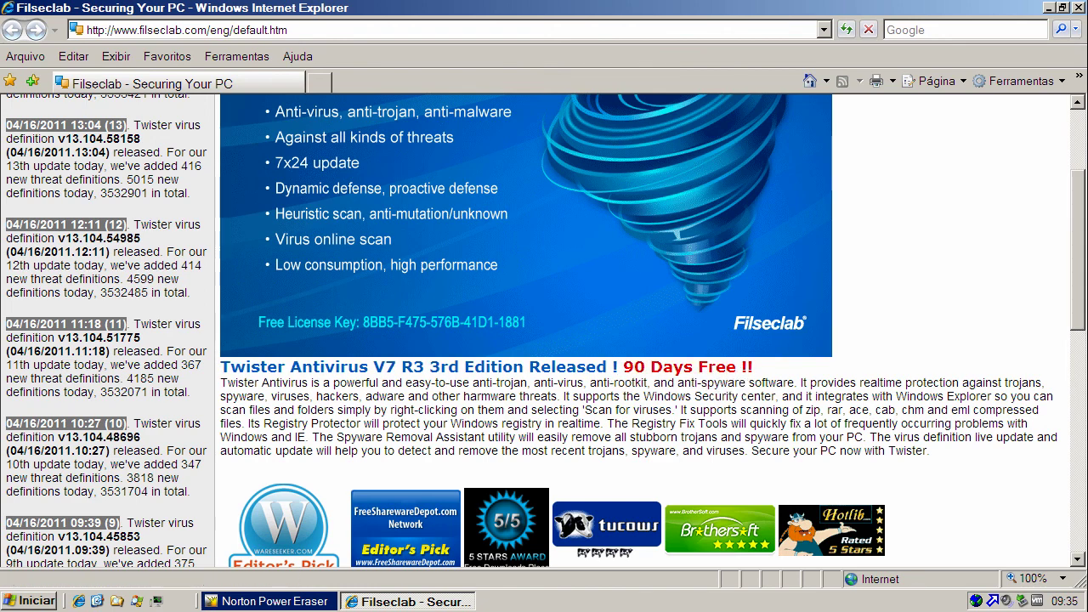
{"action": "left_click", "coordinate": [1076, 8]}
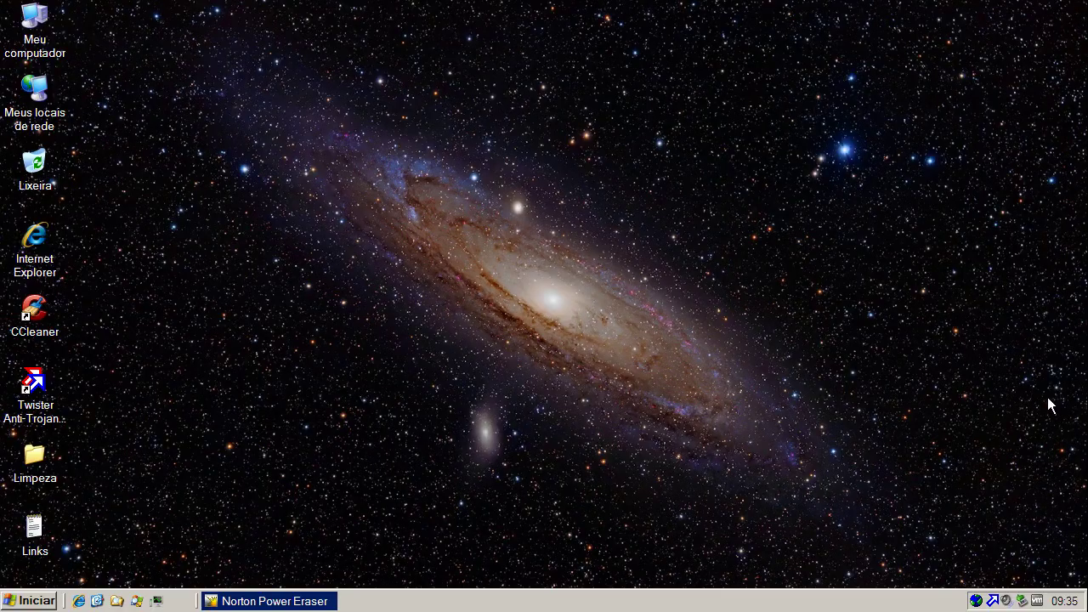
{"action": "double_click", "coordinate": [993, 600]}
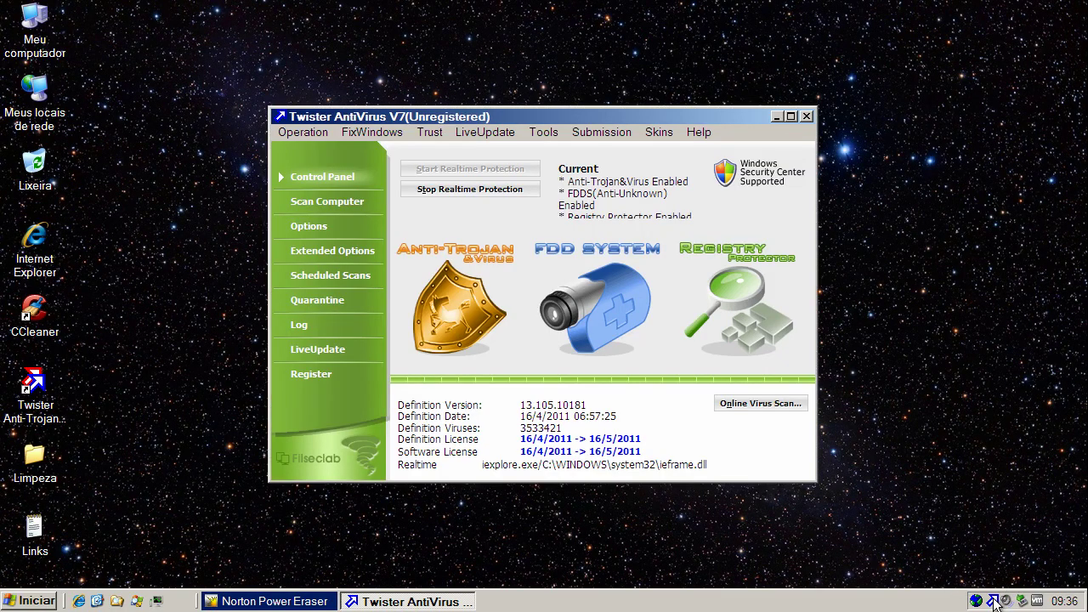